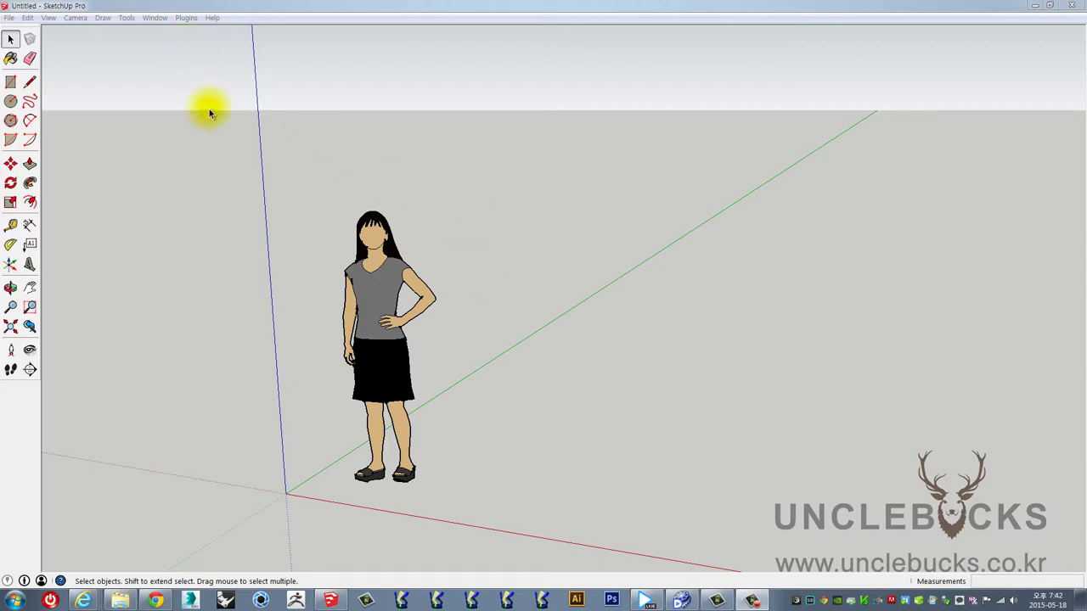
Step: Open the Extension Warehouse from the Window menu
left_click(150, 21)
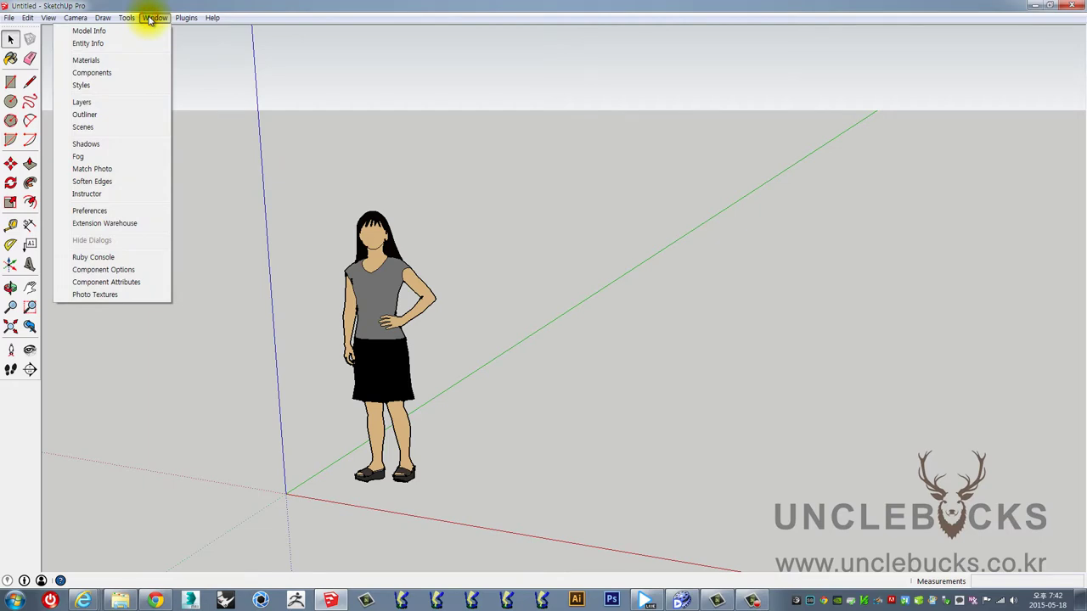
left_click(80, 225)
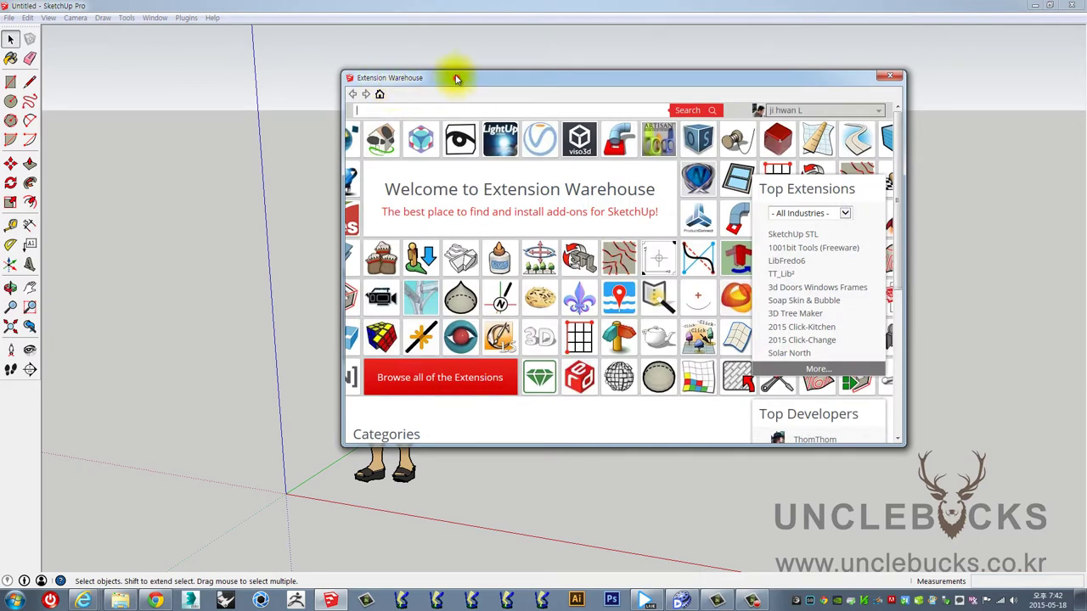
Step: Move the Extension Warehouse window up and enlarge it, checking the signed-in account options
left_click_drag(456, 78, 444, 68)
mouse_move(893, 436)
left_mouse_down()
mouse_move(1002, 491)
mouse_move(990, 538)
left_mouse_up()
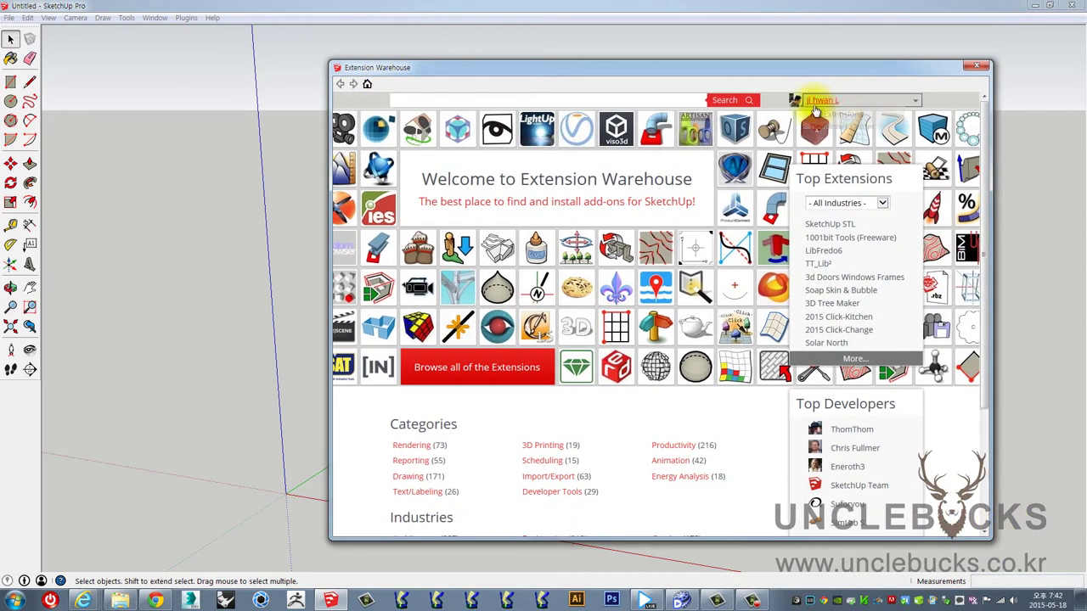
left_click_drag(839, 68, 842, 44)
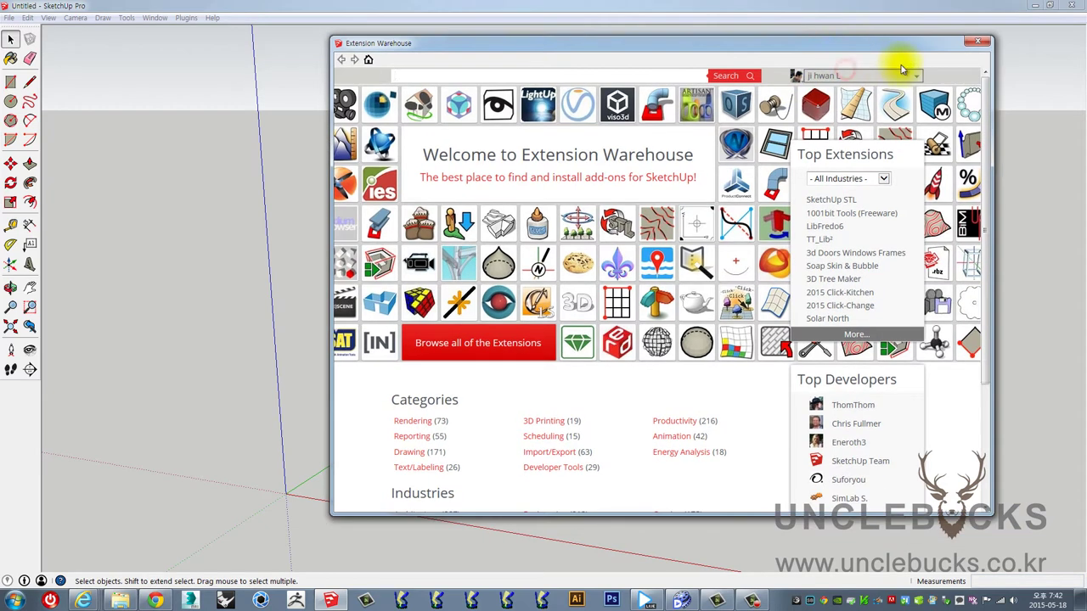
left_click(811, 75)
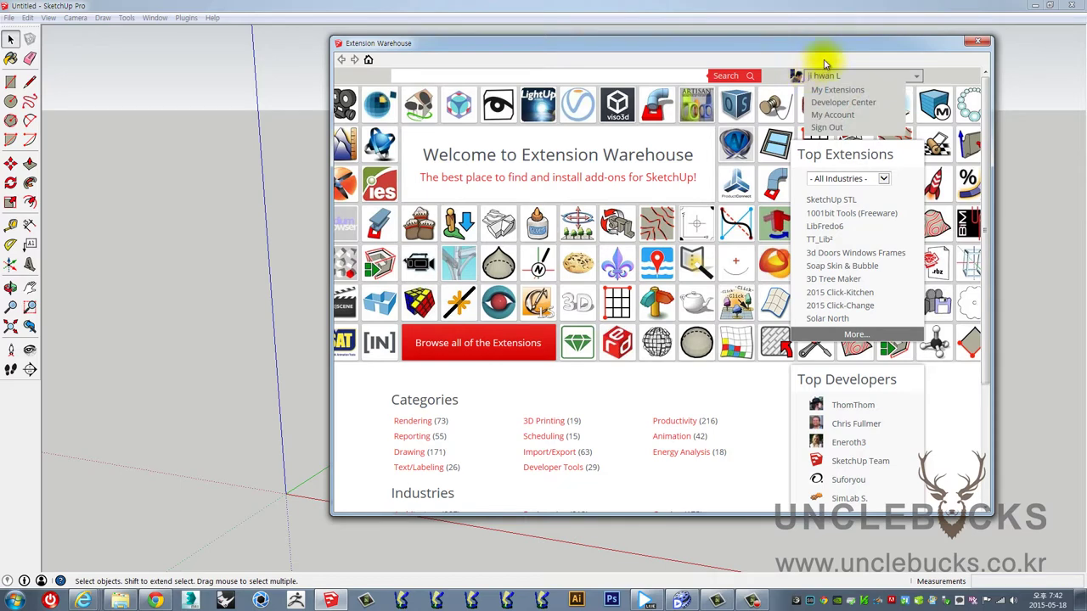
left_click_drag(830, 44, 822, 55)
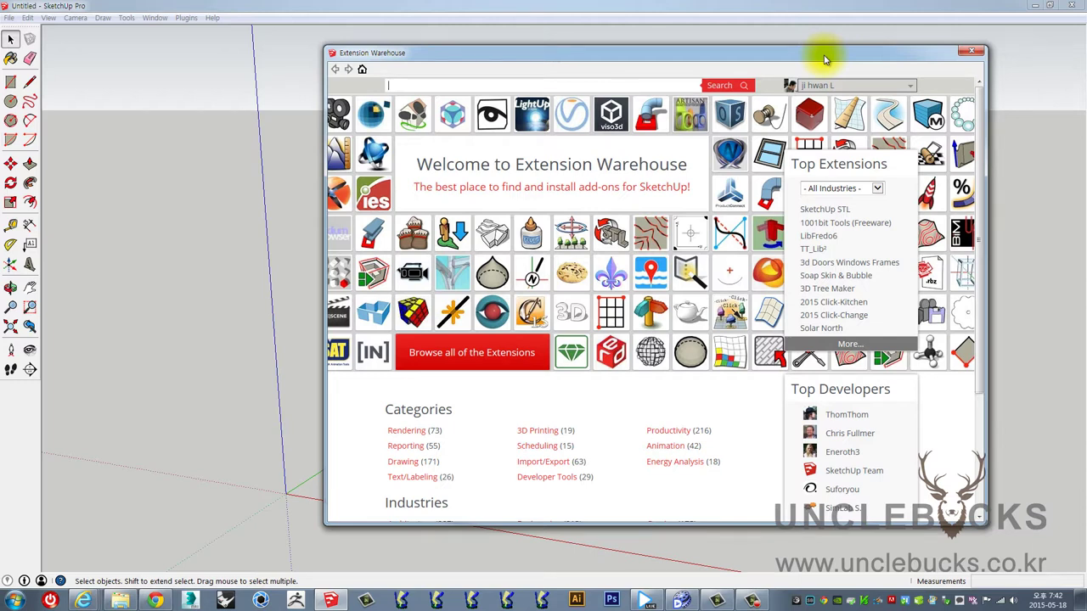
left_click(821, 88)
type("weld")
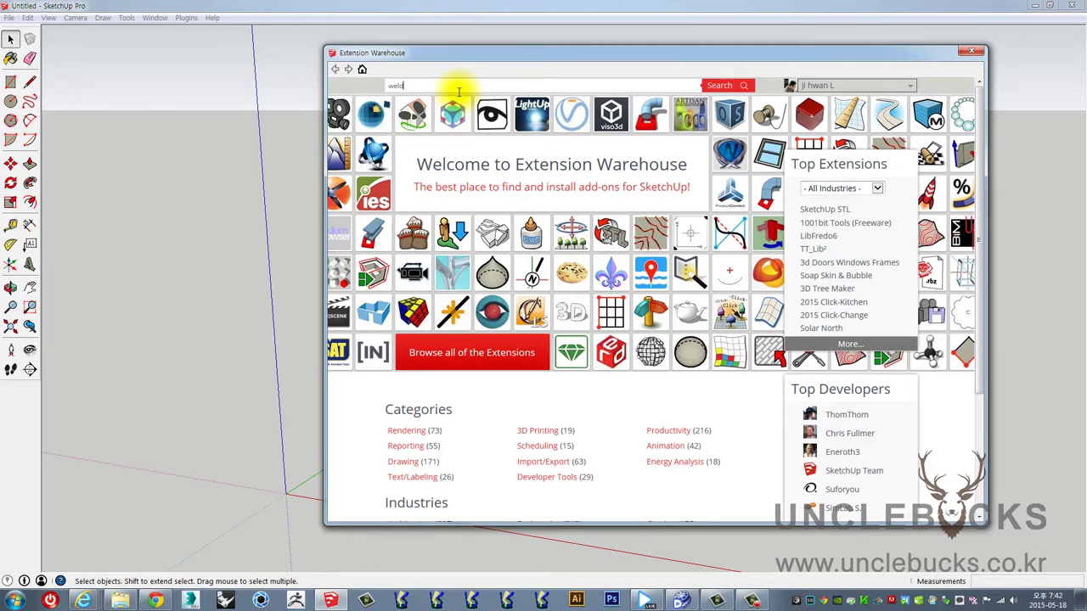
Step: Search for 'weld', filter to SketchUp 2014, and open the Weld extension's page
key("Return")
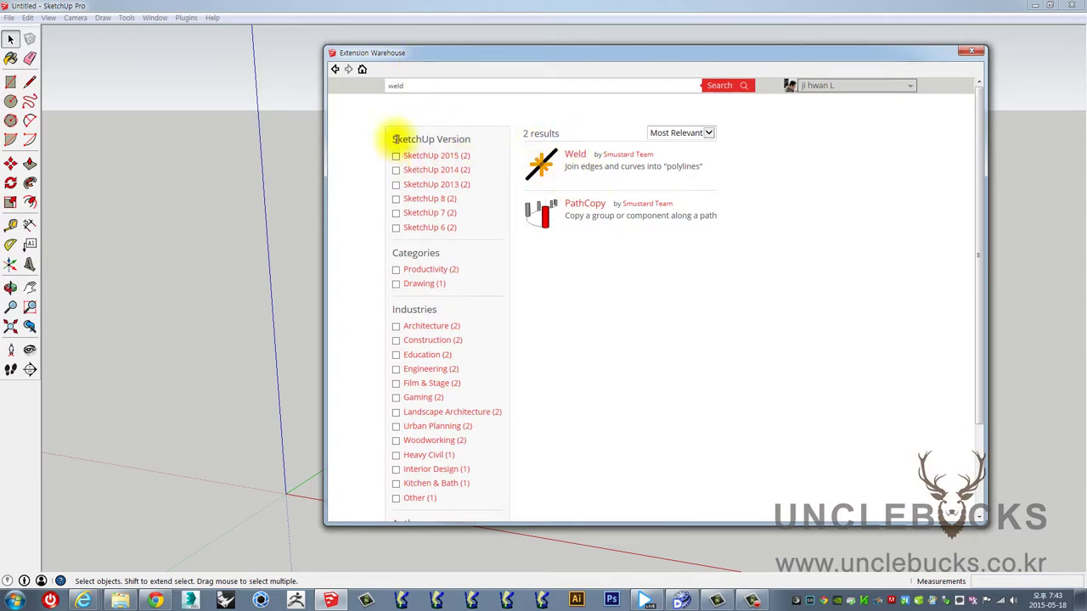
left_click(395, 170)
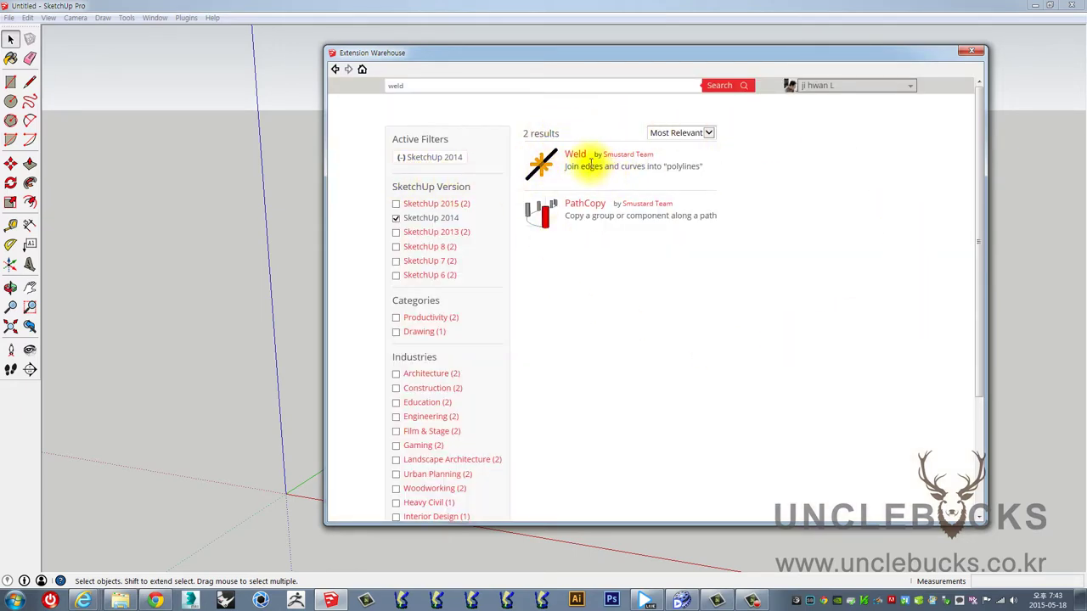
left_click(574, 158)
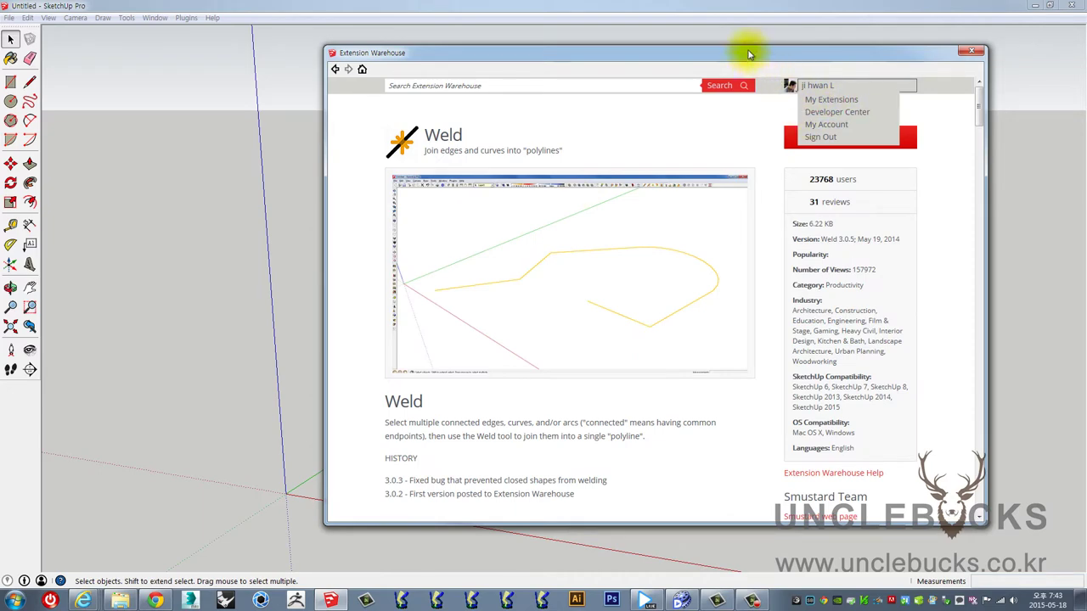
left_click_drag(745, 52, 607, 87)
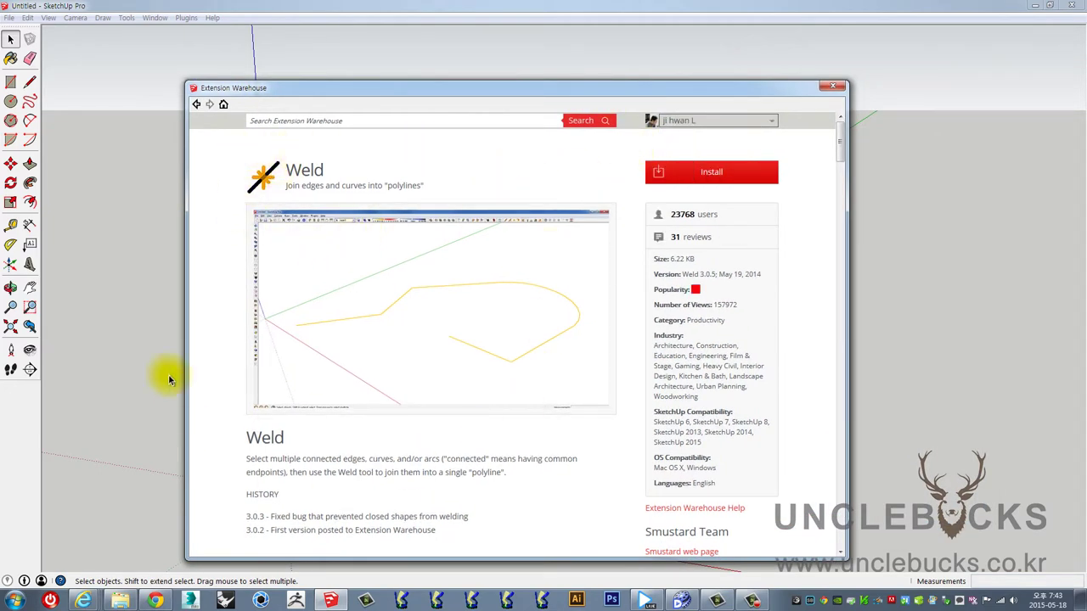
scroll(276, 414, "down", 3)
scroll(305, 242, "up", 3)
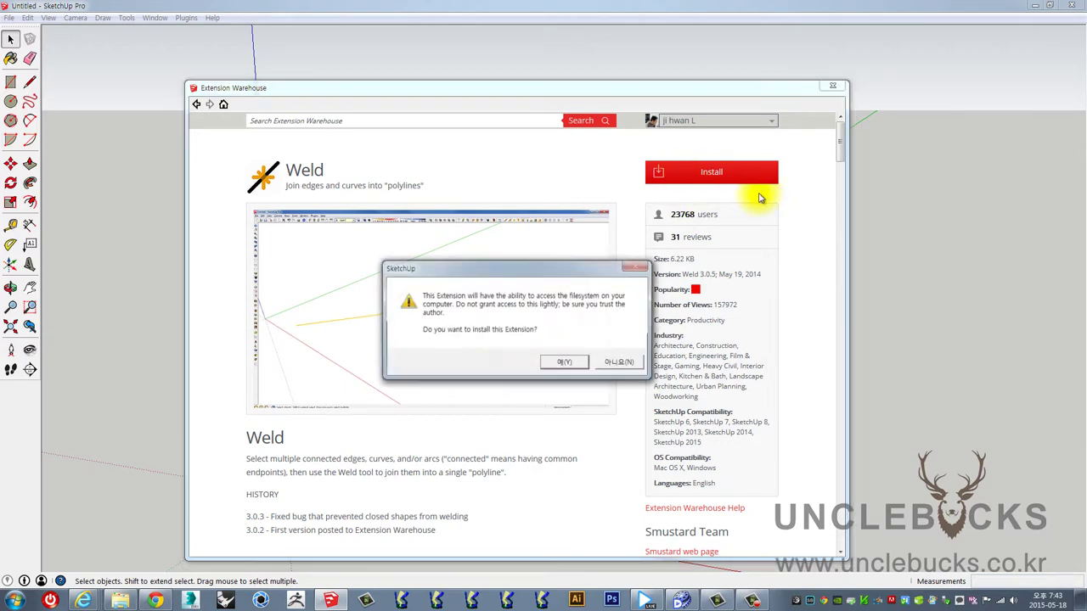
Step: Confirm the Weld install, dismiss the success message, and close the Extension Warehouse
left_click_drag(515, 284, 503, 233)
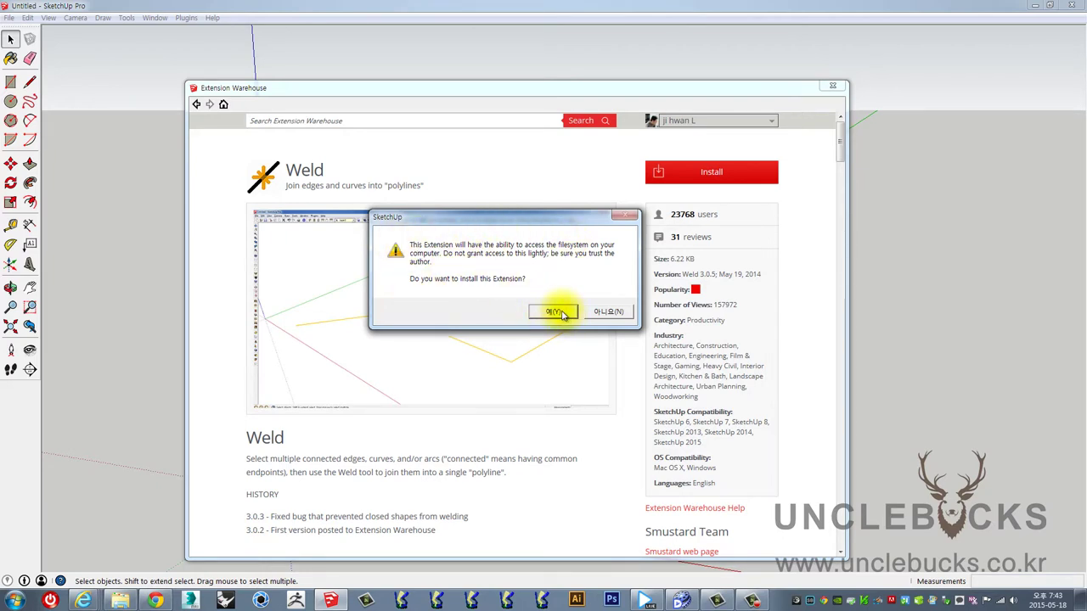
left_click(560, 313)
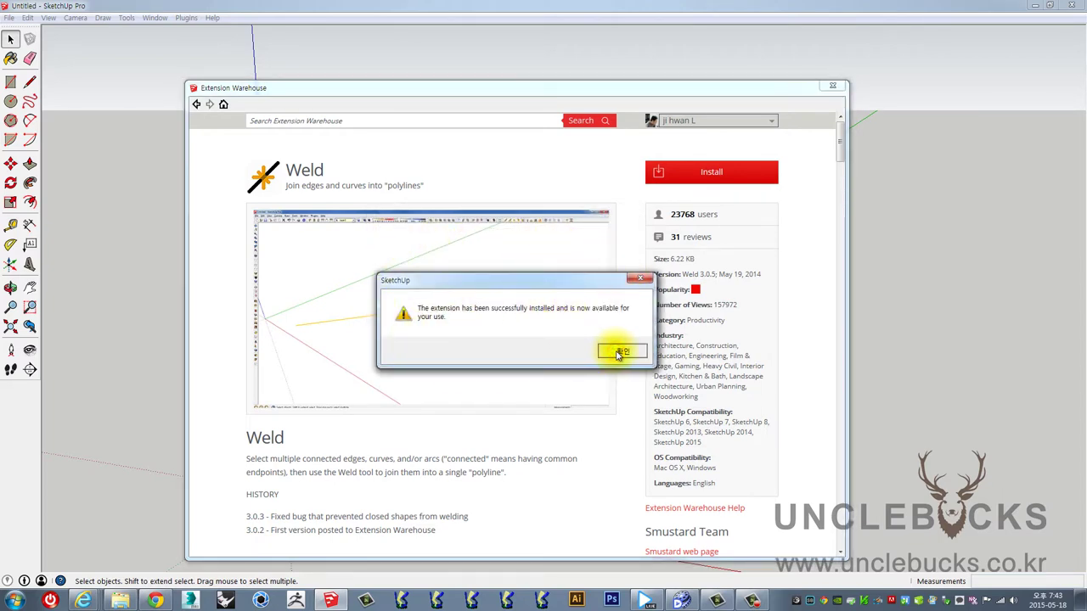
left_click(619, 353)
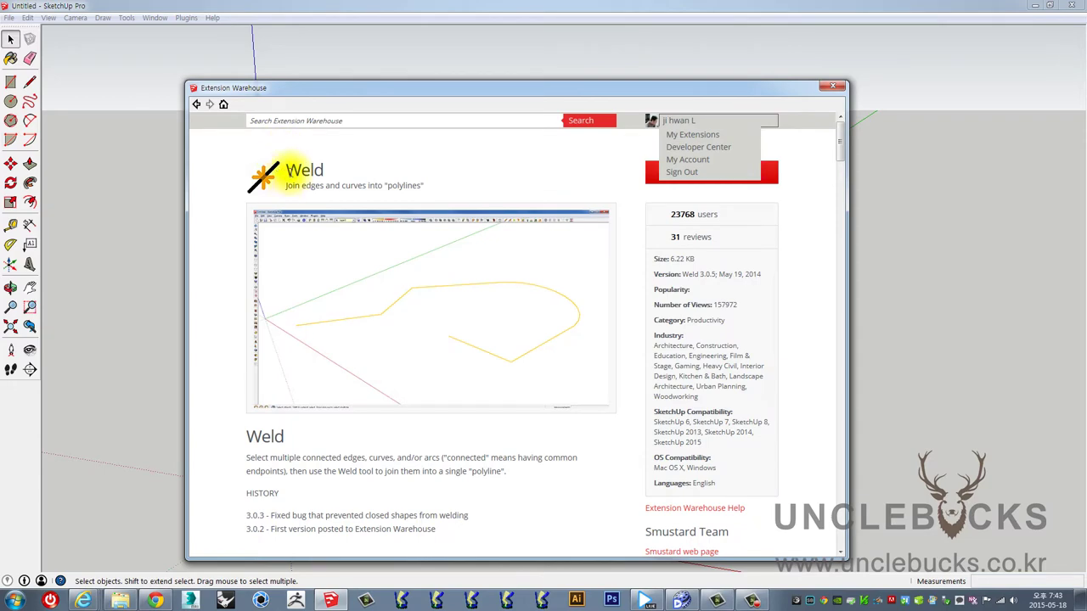
left_click(839, 87)
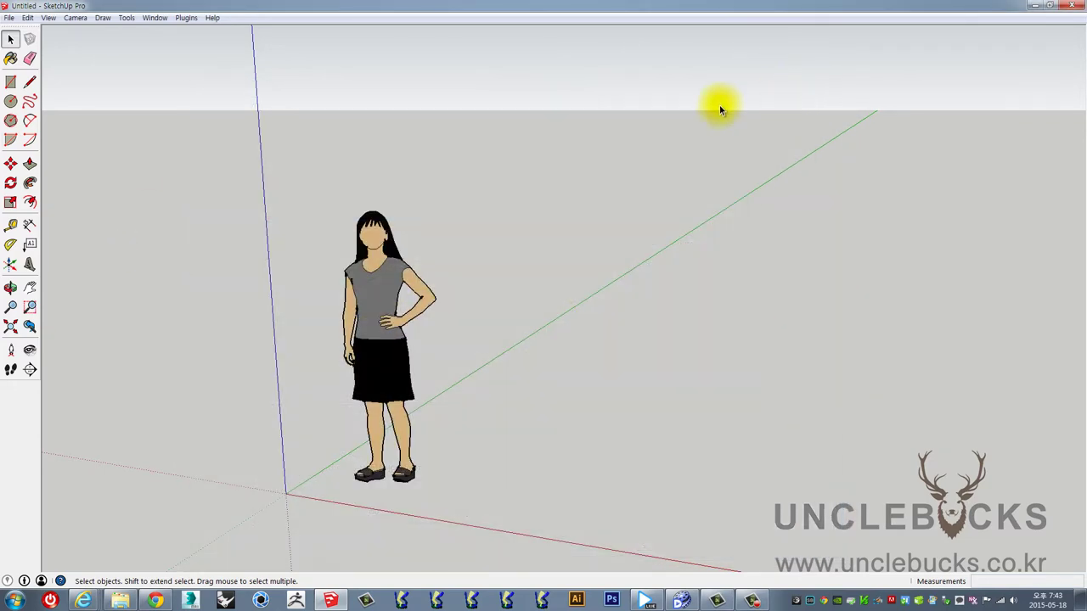
Step: Turn on the Smustard toolbar and dock it below the Large Tool Set
left_click(479, 180)
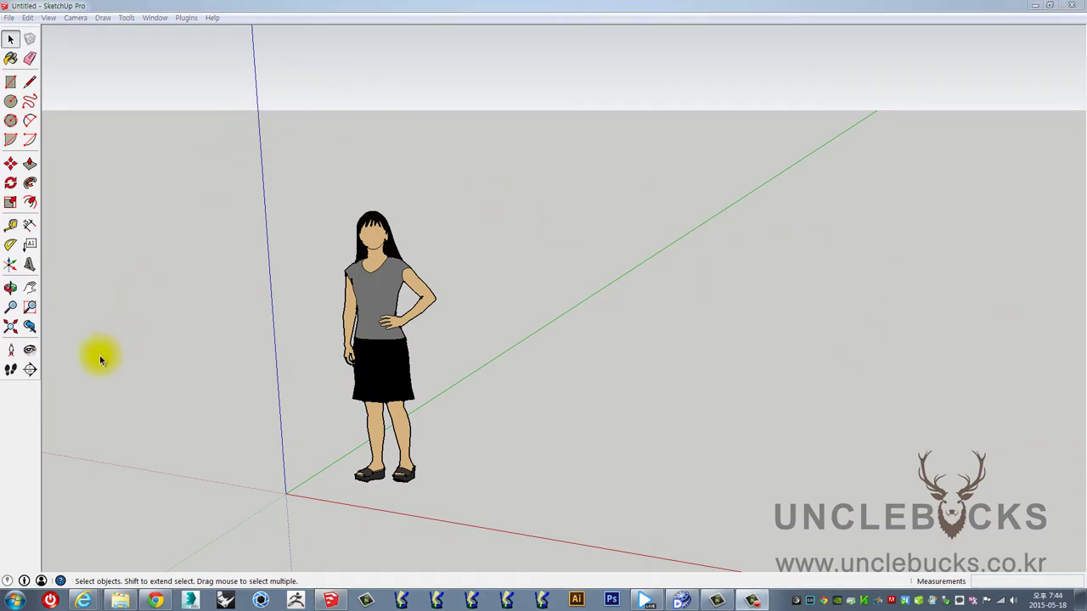
right_click(29, 398)
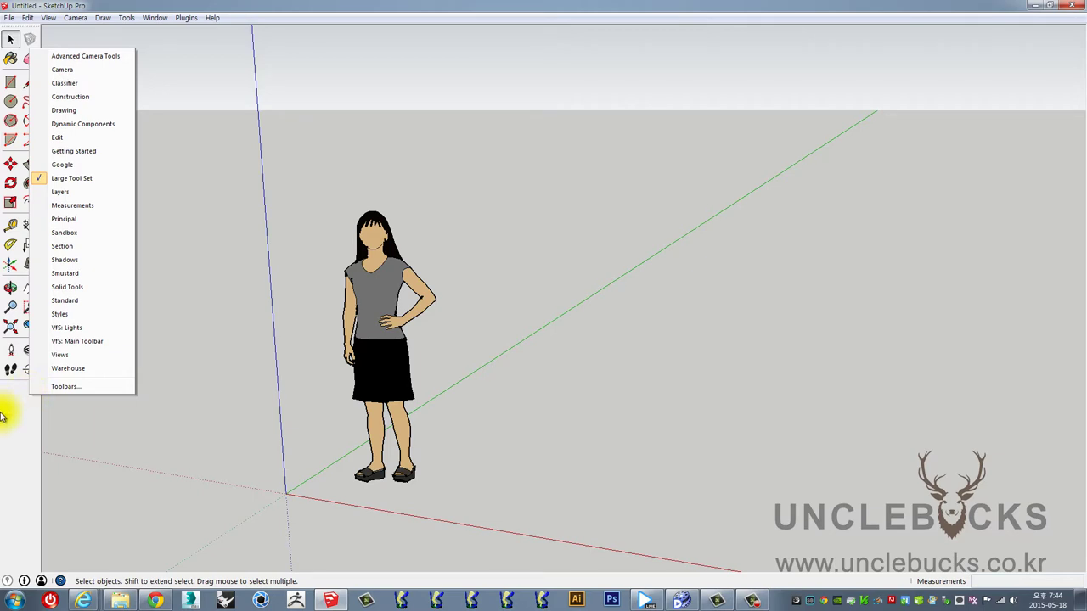
left_click(13, 406)
right_click(17, 405)
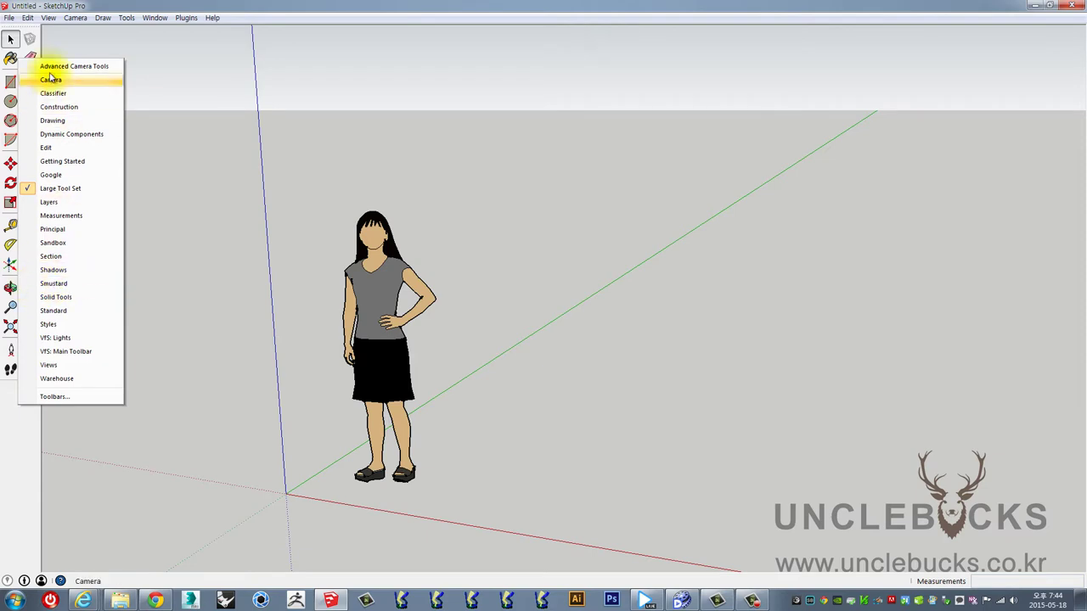
left_click(45, 286)
mouse_move(80, 68)
left_mouse_down()
mouse_move(268, 65)
mouse_move(20, 388)
left_mouse_up()
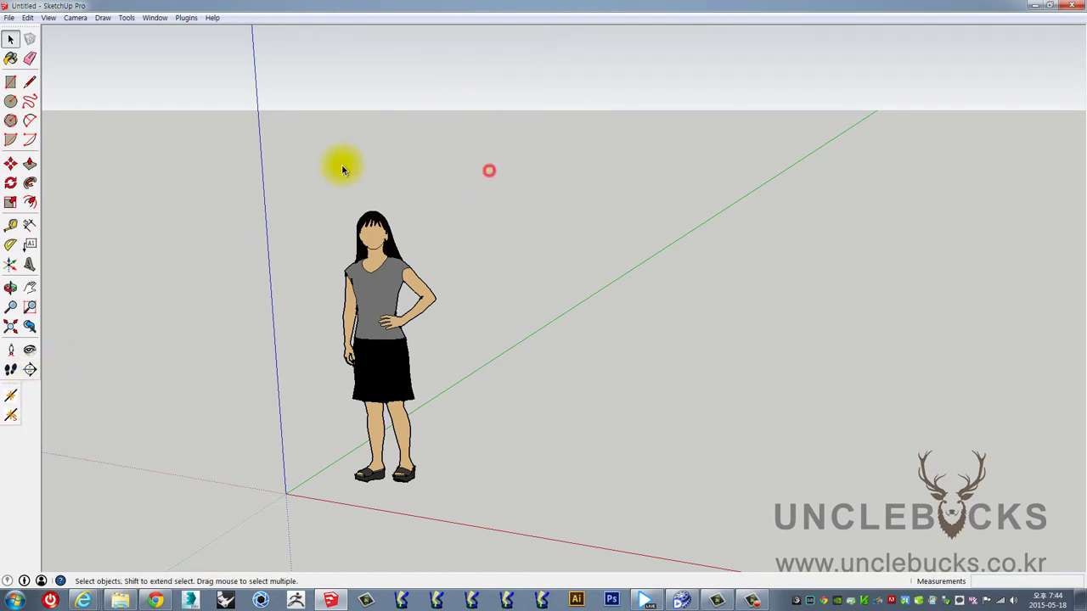
Step: Draw an open line of three connected edges on the ground beside the figure
middle_click_drag(485, 219, 311, 226)
left_click(28, 83)
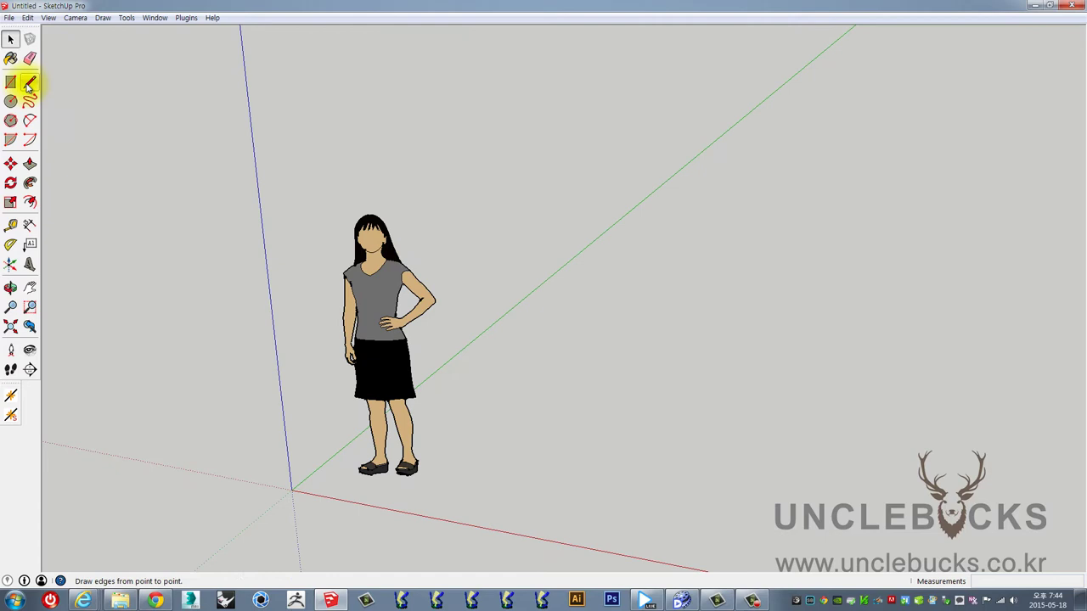
left_click(514, 489)
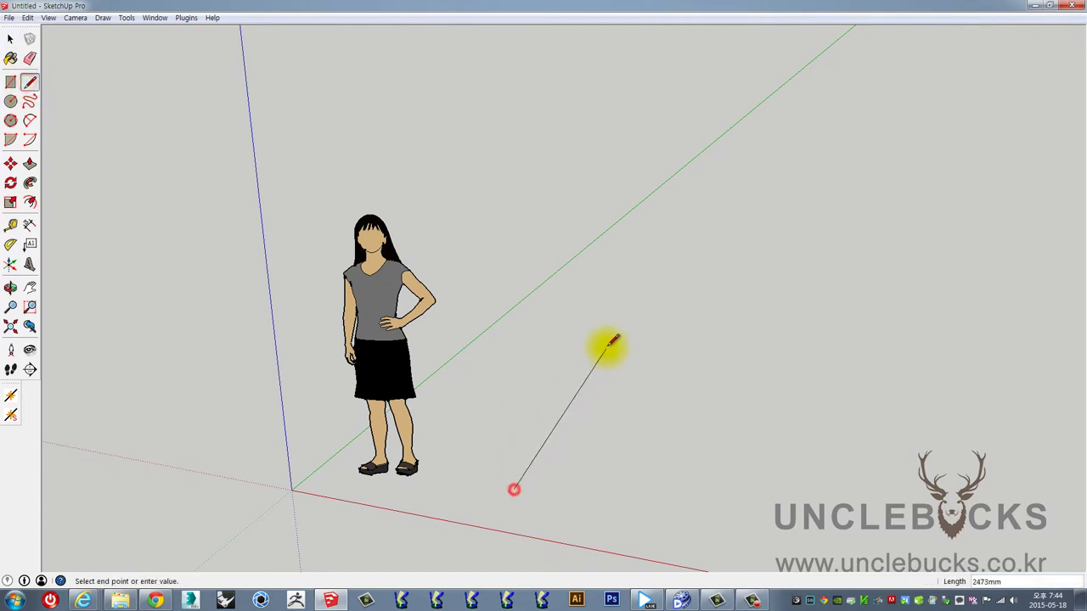
left_click(754, 398)
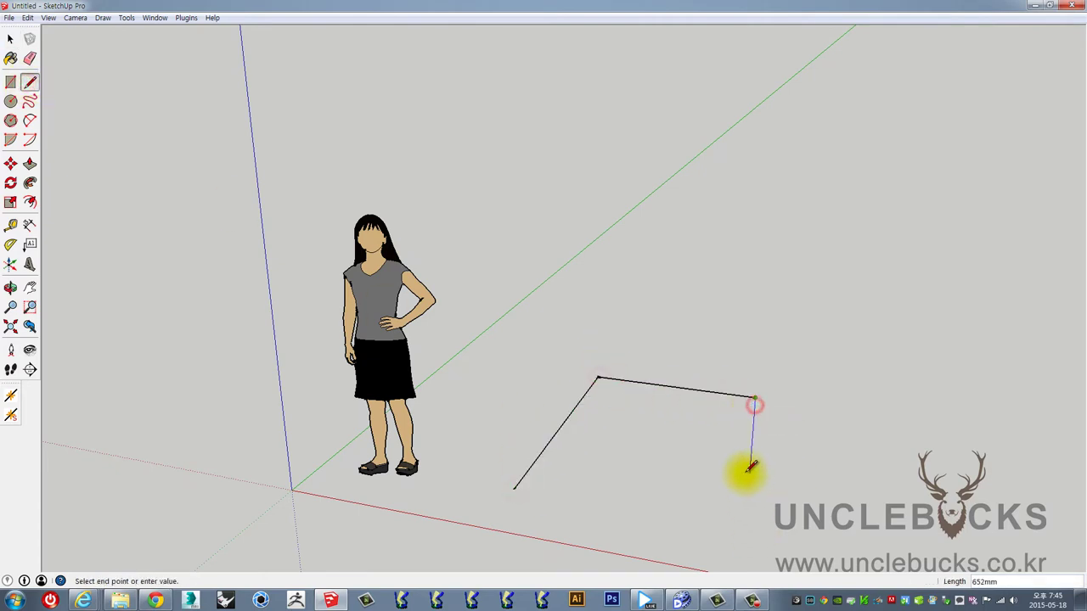
left_click(809, 458)
key("space")
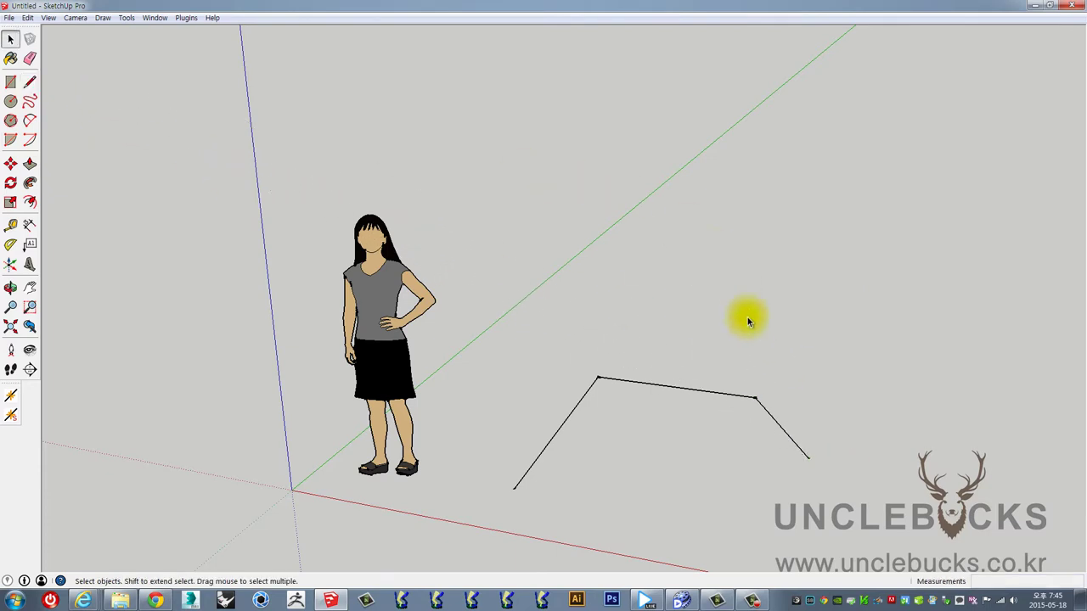
Step: Select all three edges and launch the Weld tool on them
left_click(692, 391)
left_click(561, 430)
left_click_drag(858, 408, 743, 465)
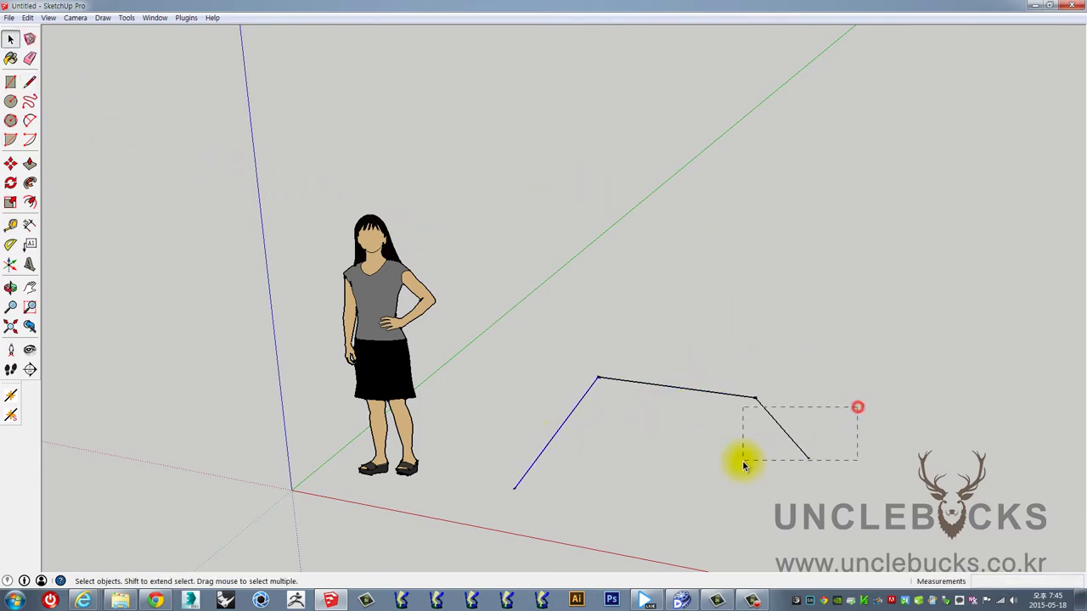
left_click_drag(581, 351, 644, 399)
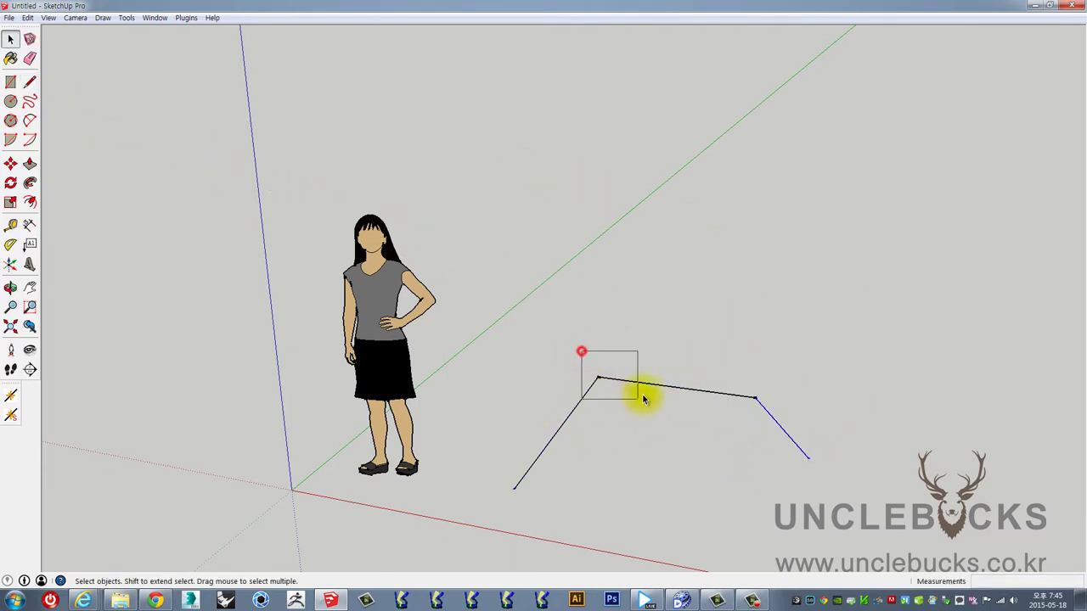
left_click_drag(707, 365, 804, 429)
left_click(860, 513)
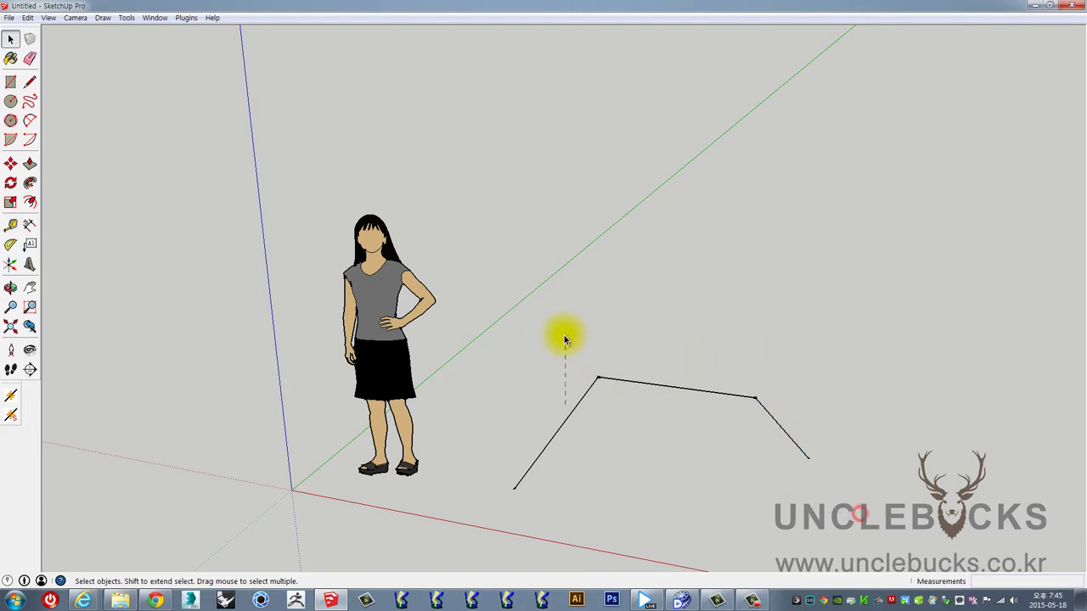
left_click(13, 397)
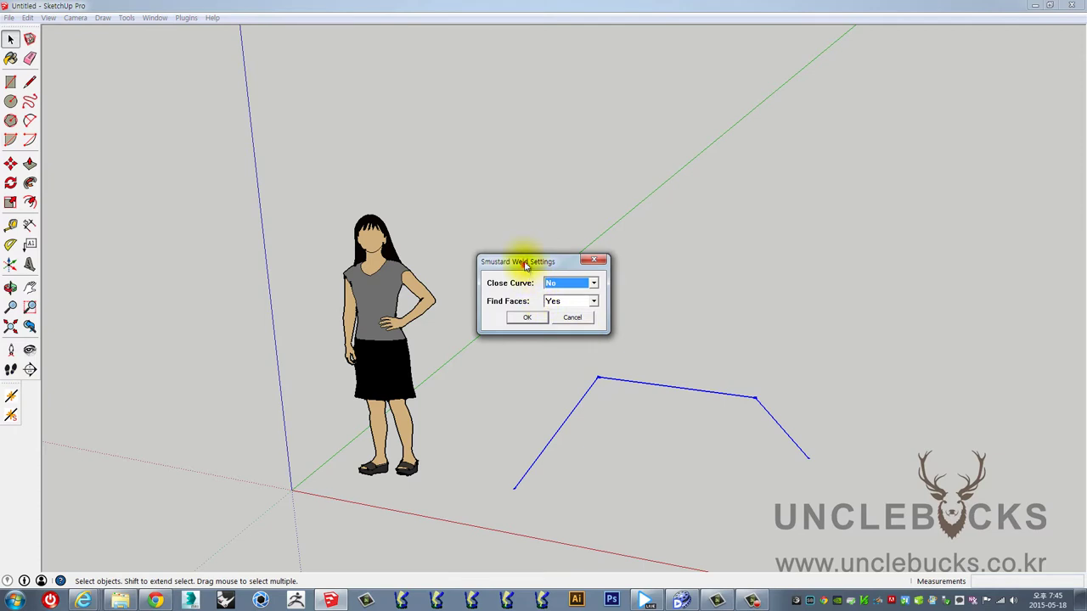
Step: Weld the edges with Close Curve: No and Find Faces: Yes, then verify the single curve
left_click_drag(517, 259, 514, 209)
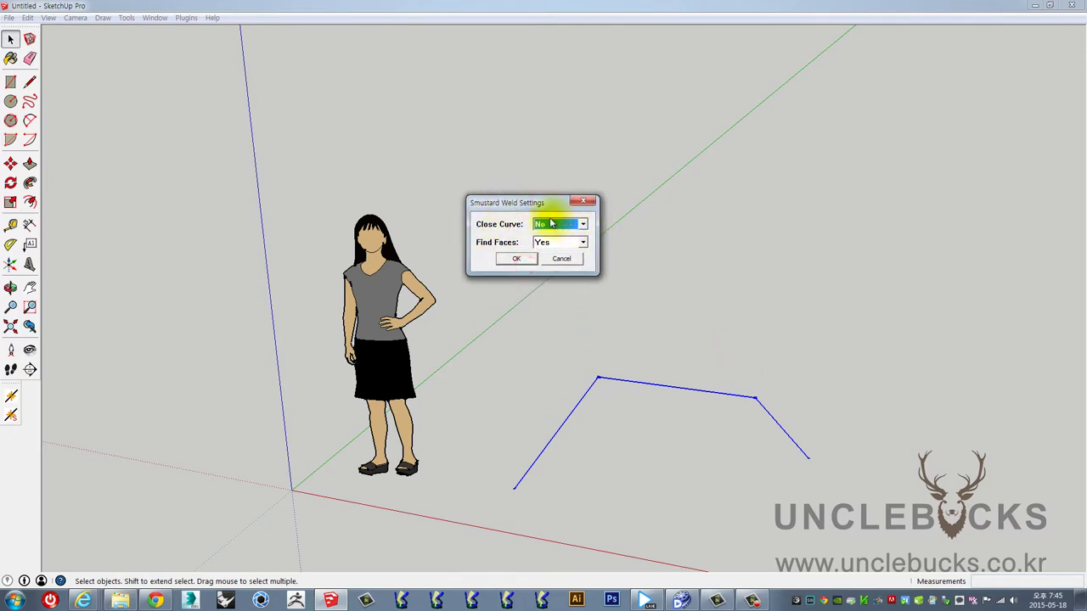
left_click(516, 258)
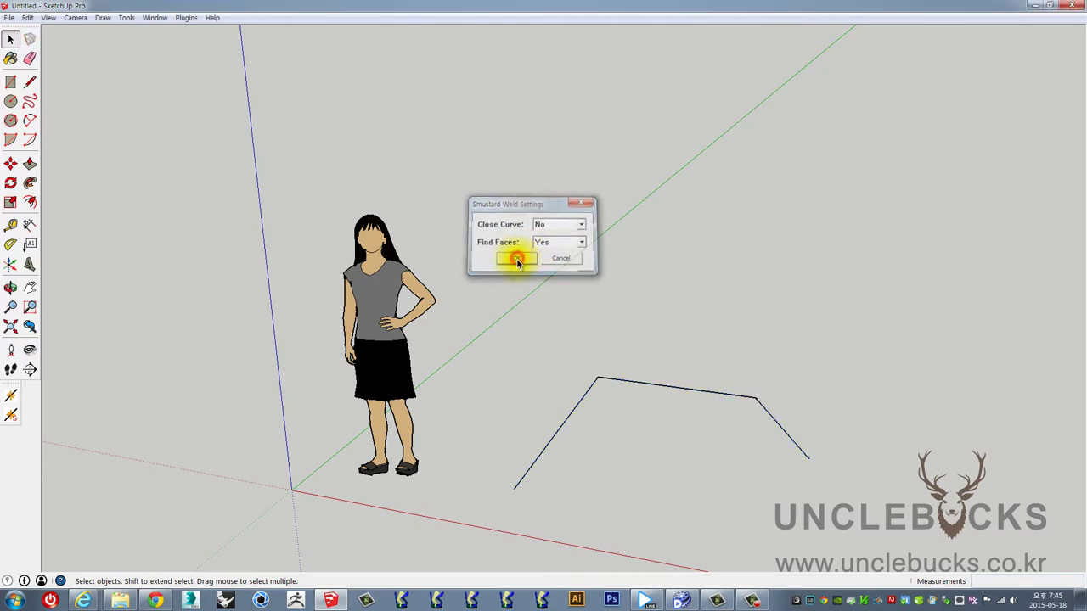
left_click(645, 384)
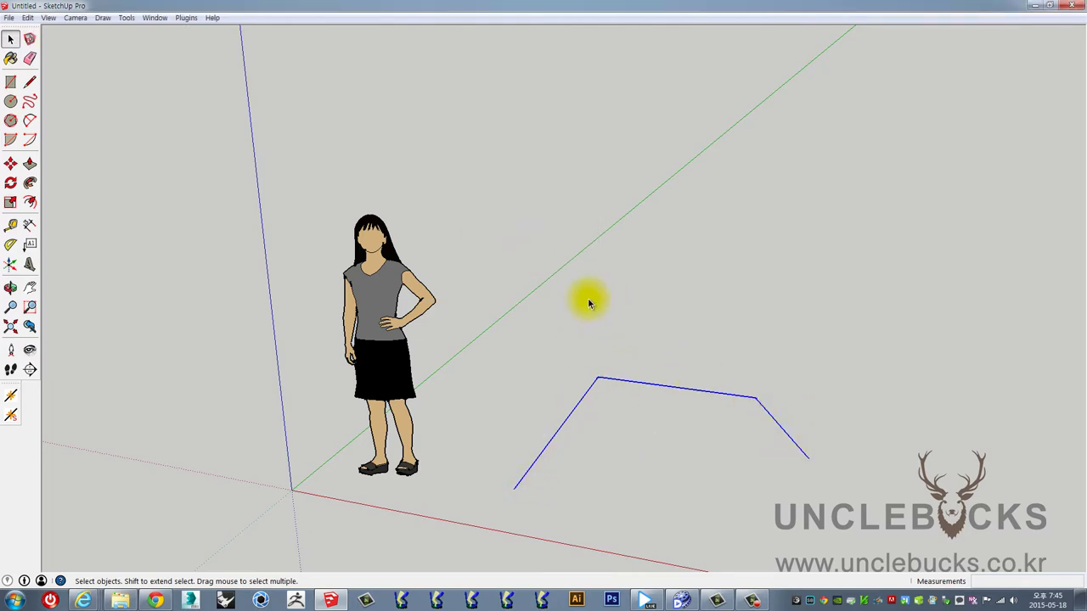
left_click(586, 275)
Step: Reopen the Extension Warehouse and search for 'Solar North'
left_click(539, 289)
left_click(152, 18)
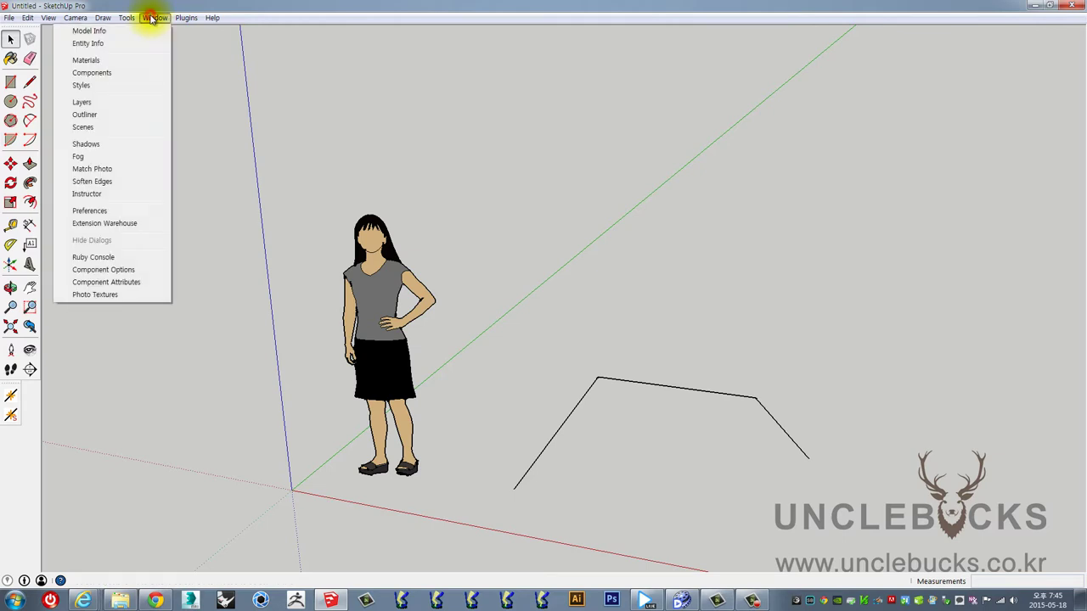
left_click(98, 224)
type("north")
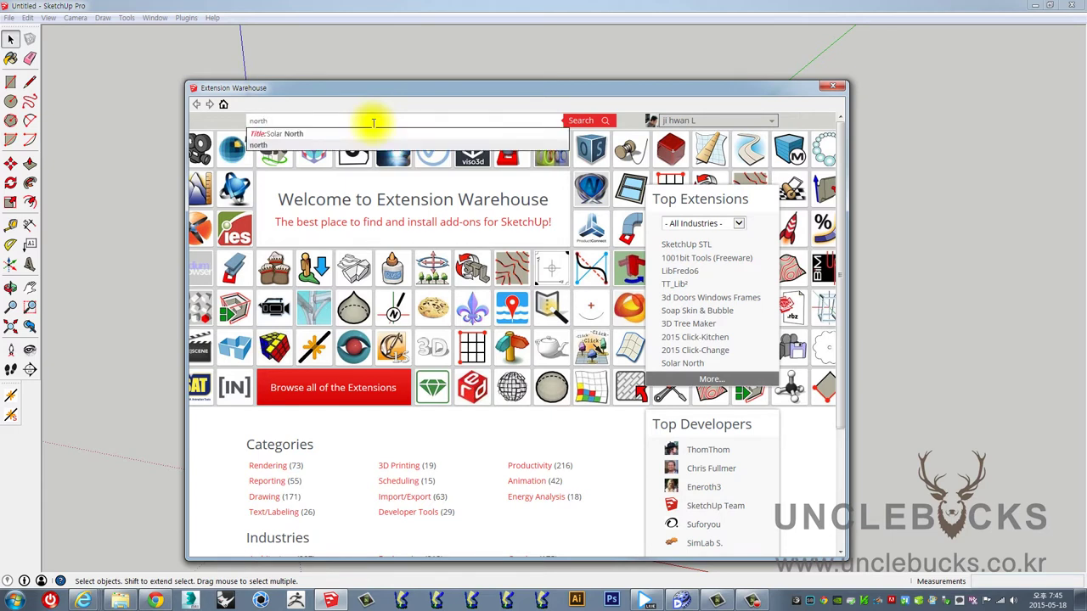
key("Down")
key("Return")
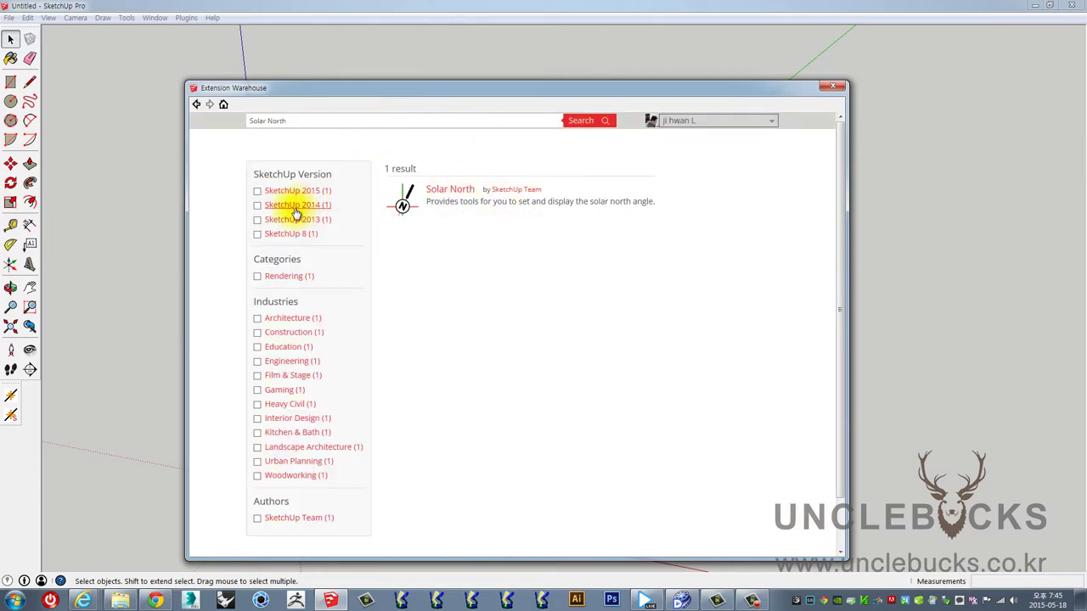
Step: Filter to SketchUp 2014, open Solar North, install it and acknowledge the success message
left_click(257, 206)
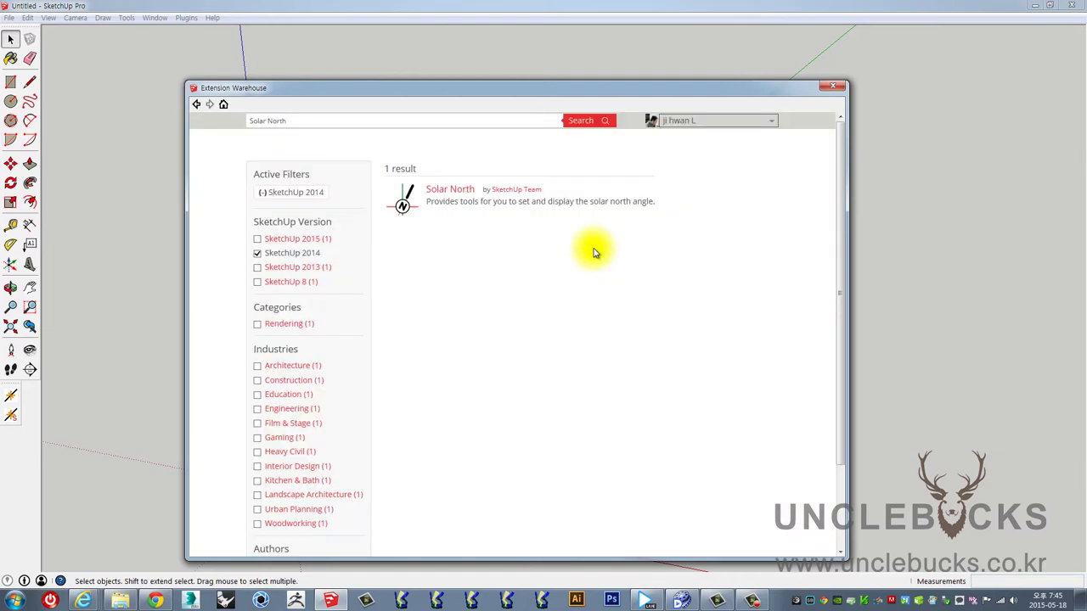
left_click(455, 192)
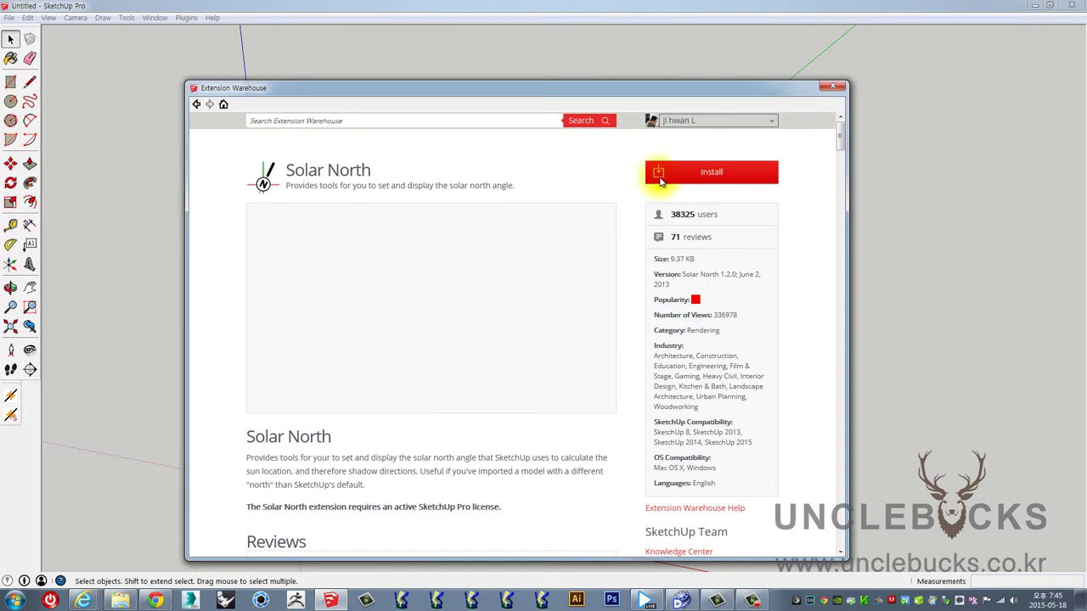
left_click(664, 173)
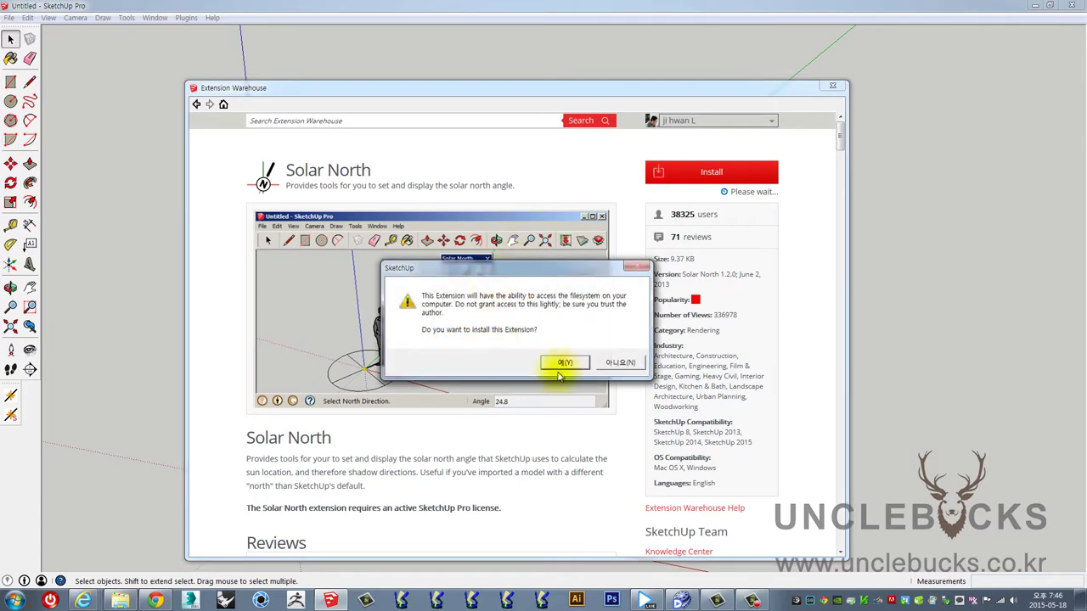
left_click(566, 364)
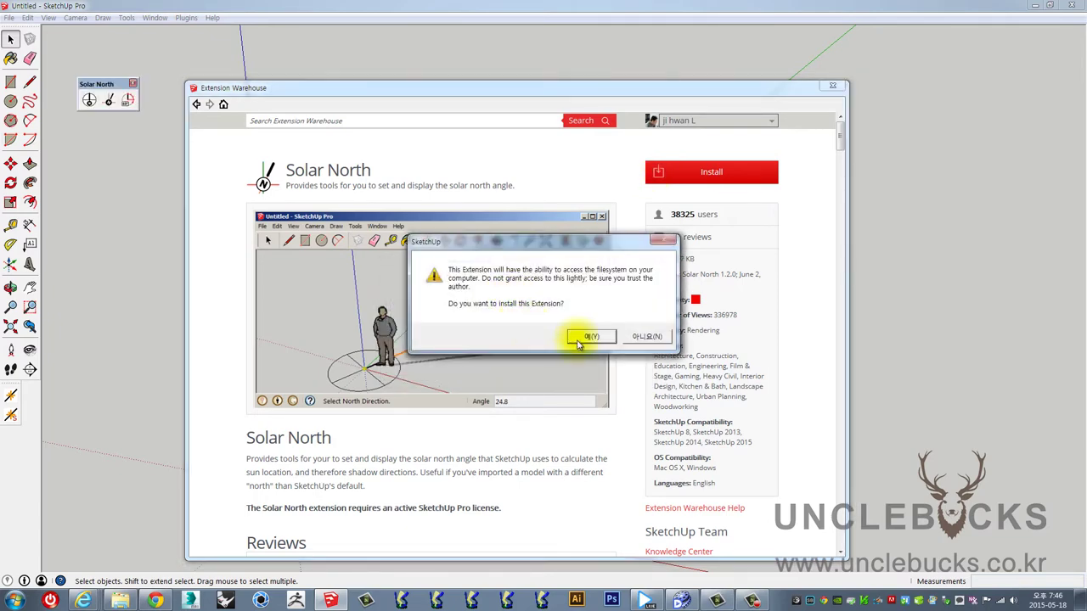
left_click(581, 338)
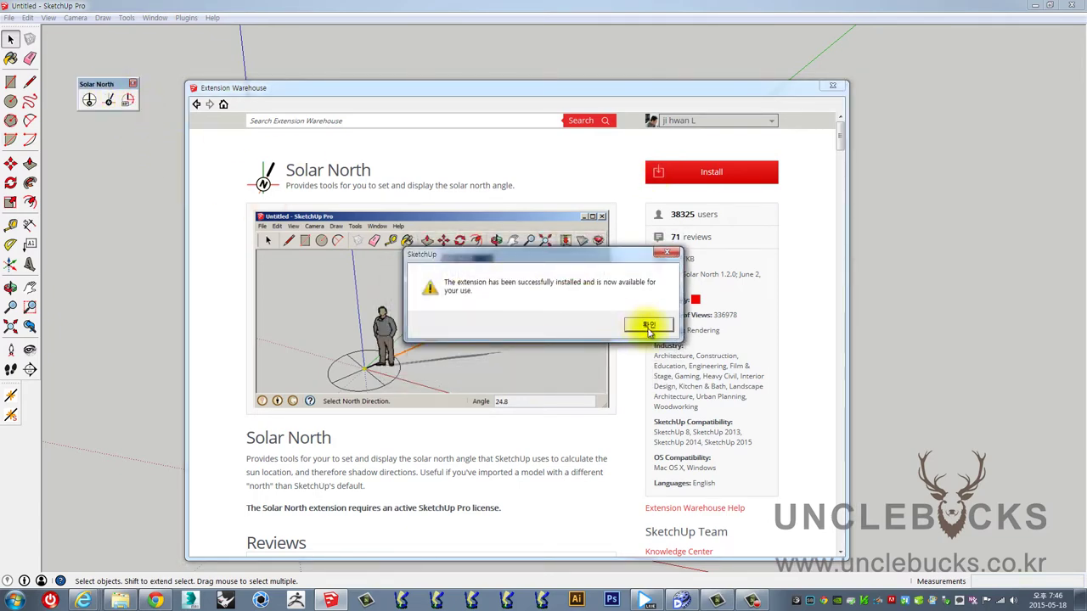
left_click(647, 329)
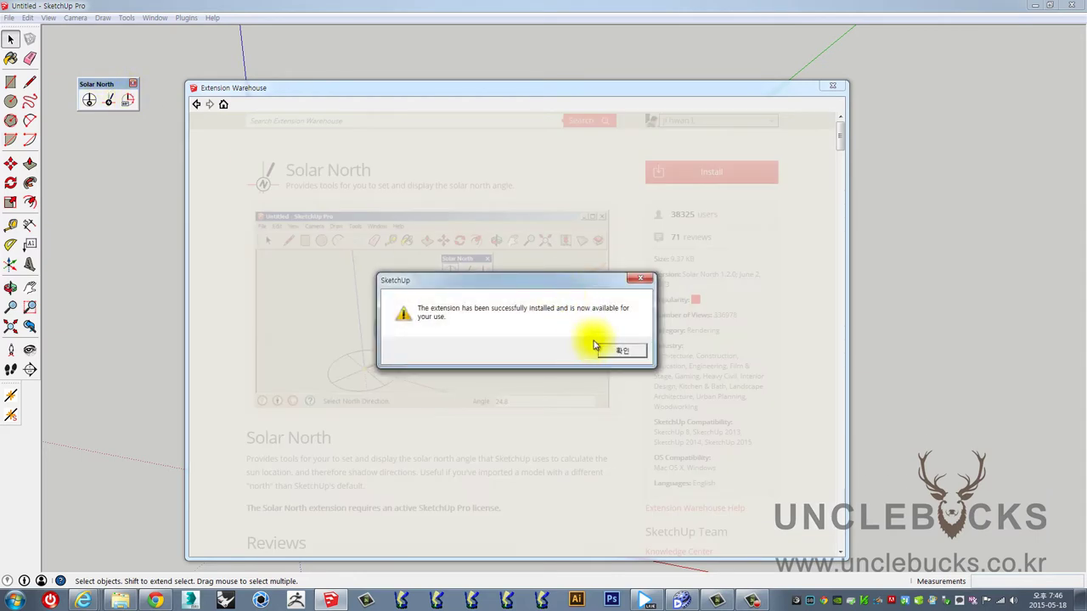
left_click(623, 349)
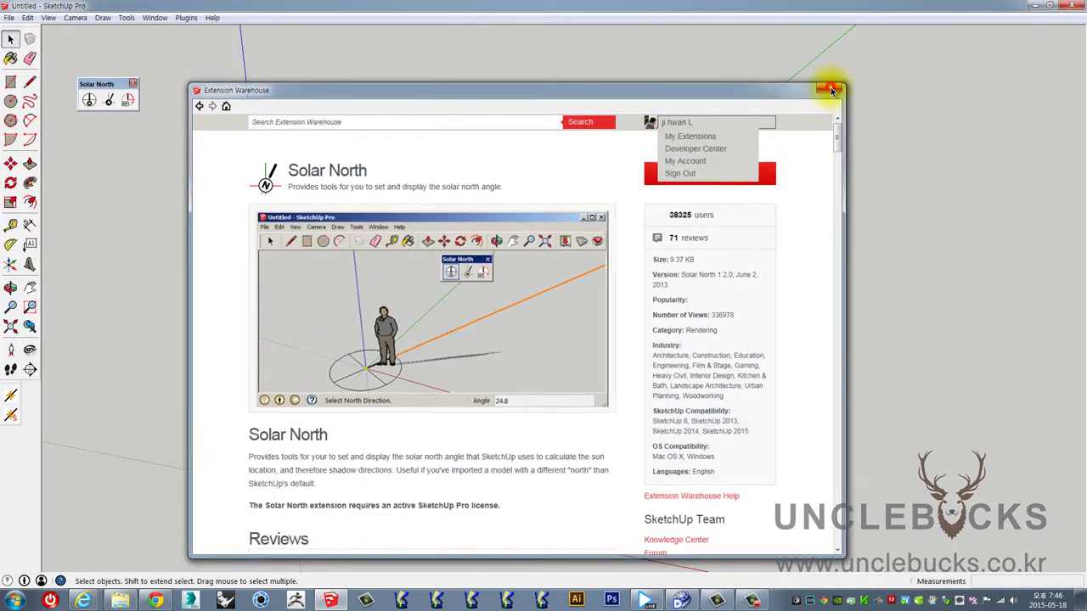
Step: Close the Extension Warehouse and dock the Solar North and Weld toolbars in the top row
left_click(833, 90)
mouse_move(105, 82)
left_mouse_down()
mouse_move(70, 38)
mouse_move(28, 18)
left_mouse_up()
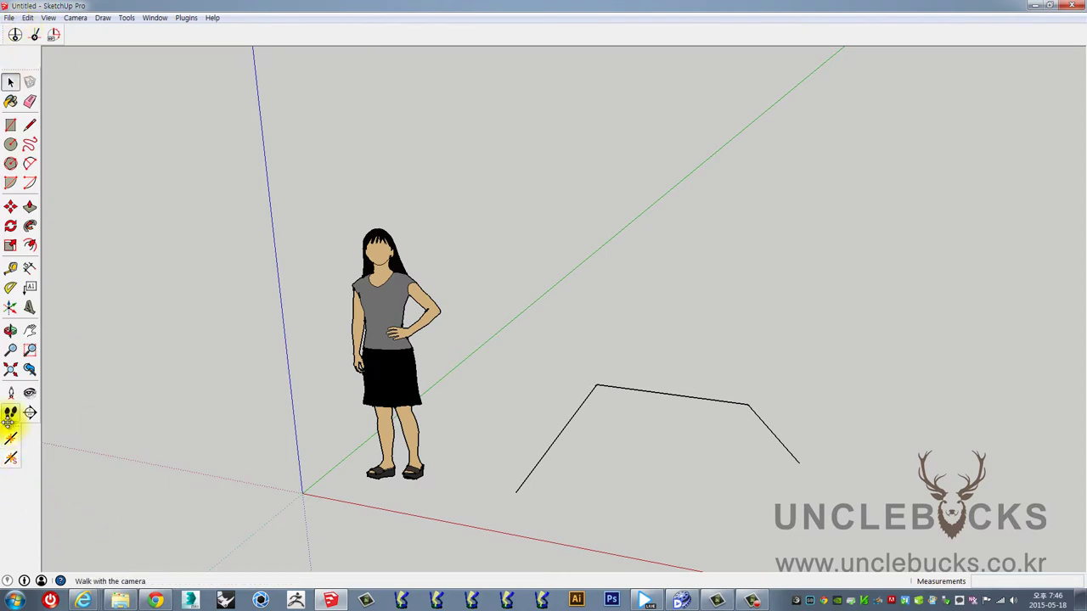
mouse_move(10, 435)
left_mouse_down()
mouse_move(53, 408)
mouse_move(73, 34)
left_mouse_up()
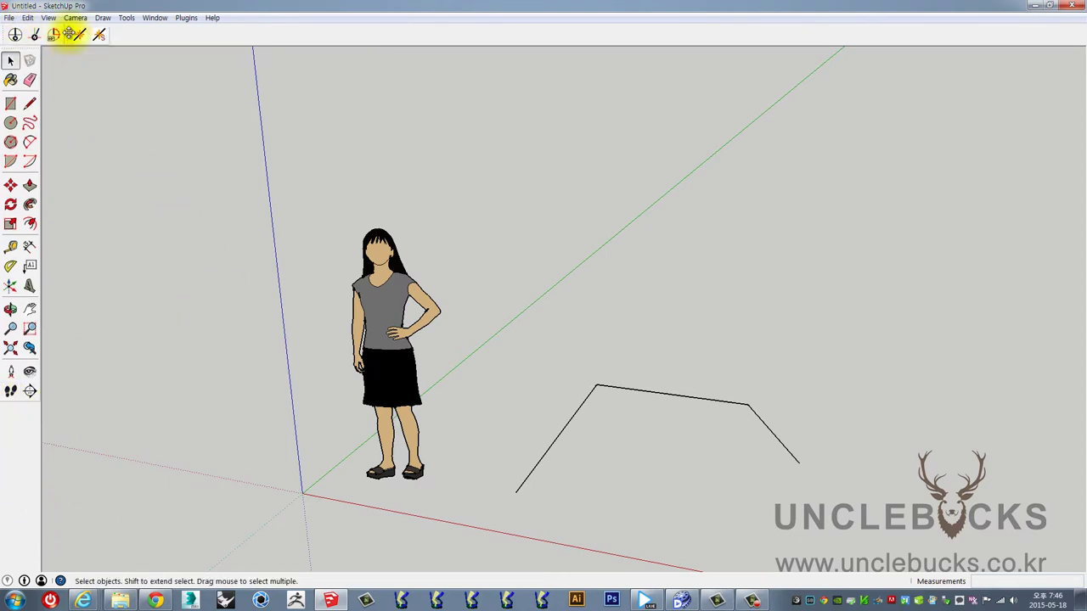
left_click(371, 186)
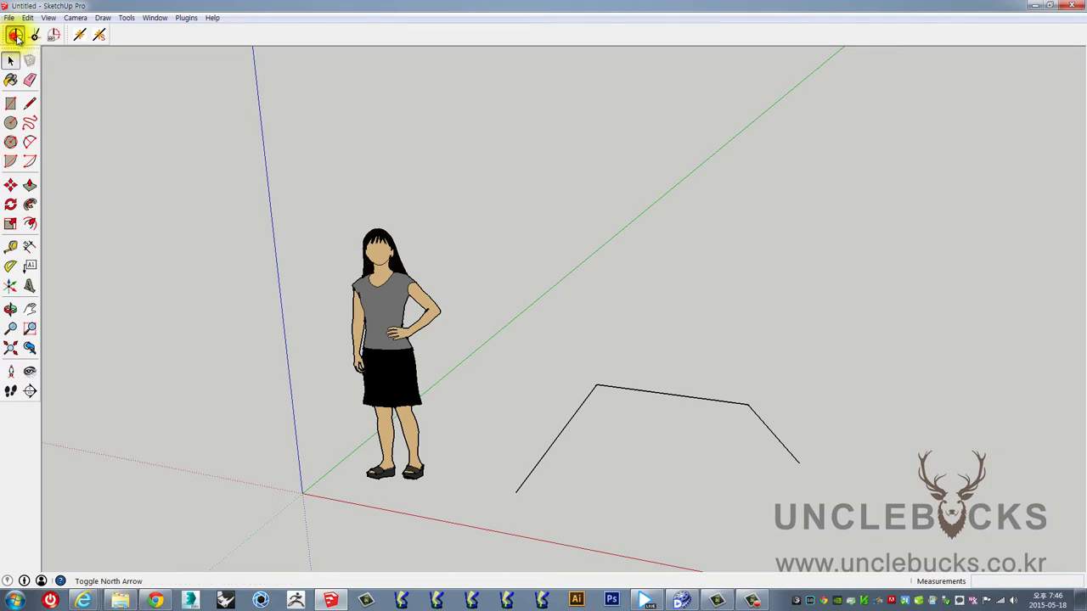
Step: Turn on shadows from the View menu so the figure casts a shadow
left_click(75, 17)
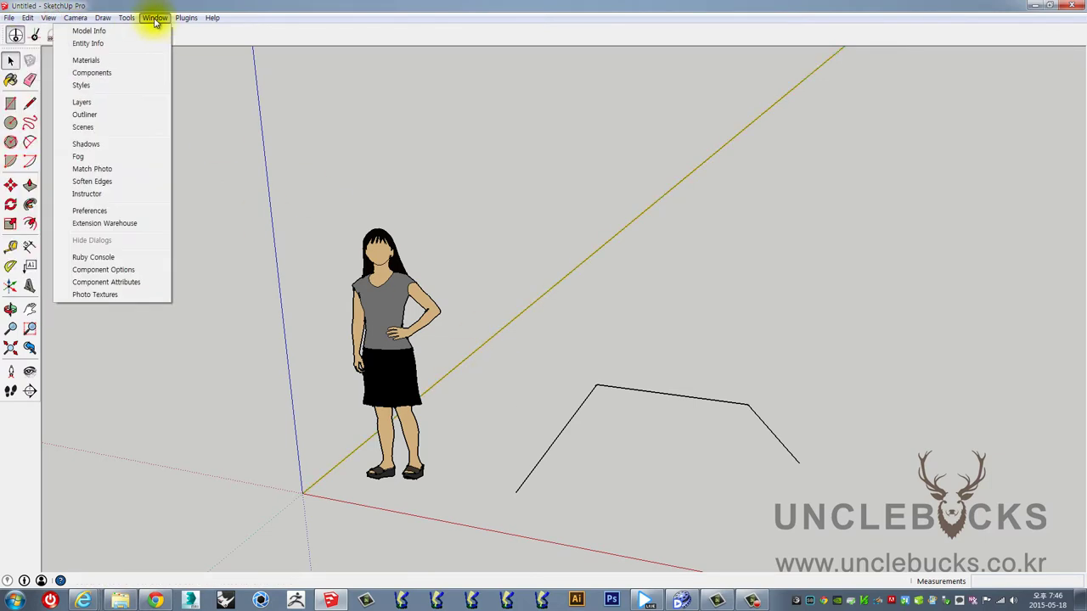
left_click(47, 19)
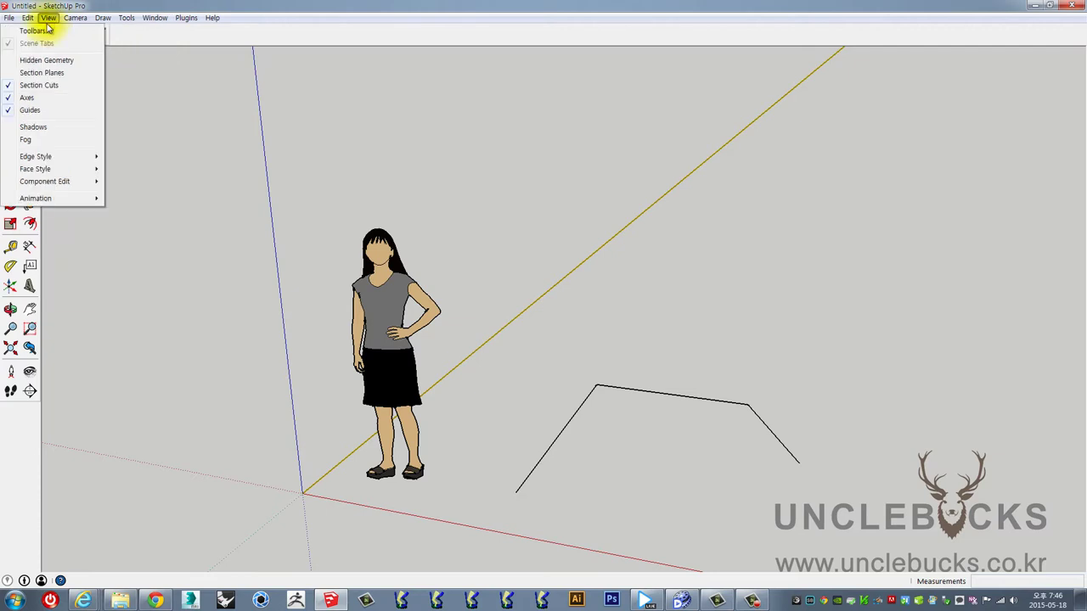
left_click(48, 126)
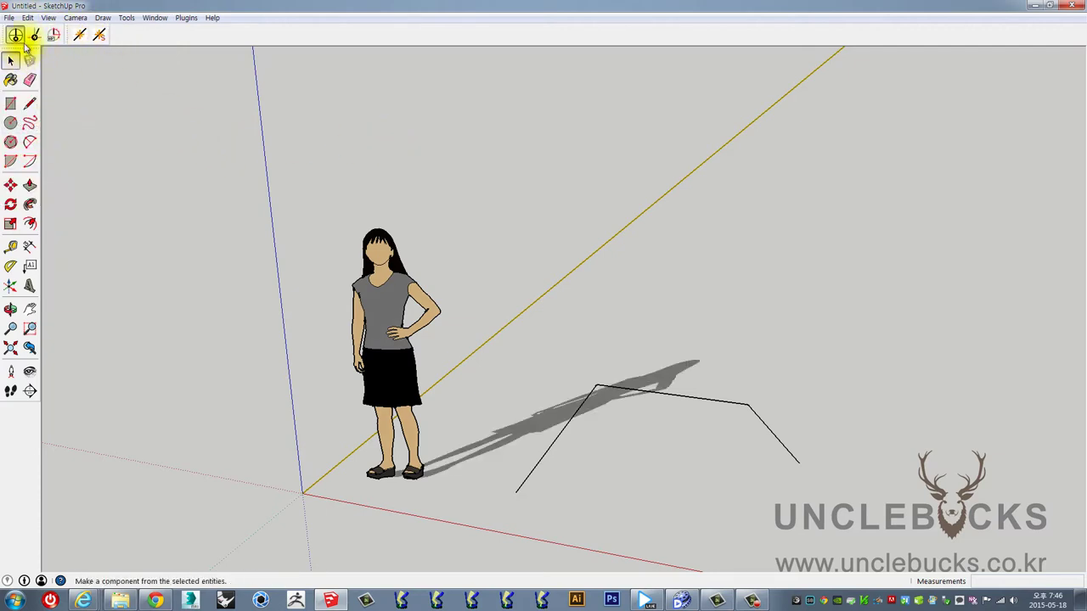
Step: Set the model's north direction with Set North twice, rotating the figure's shadow to a new angle
left_click(36, 37)
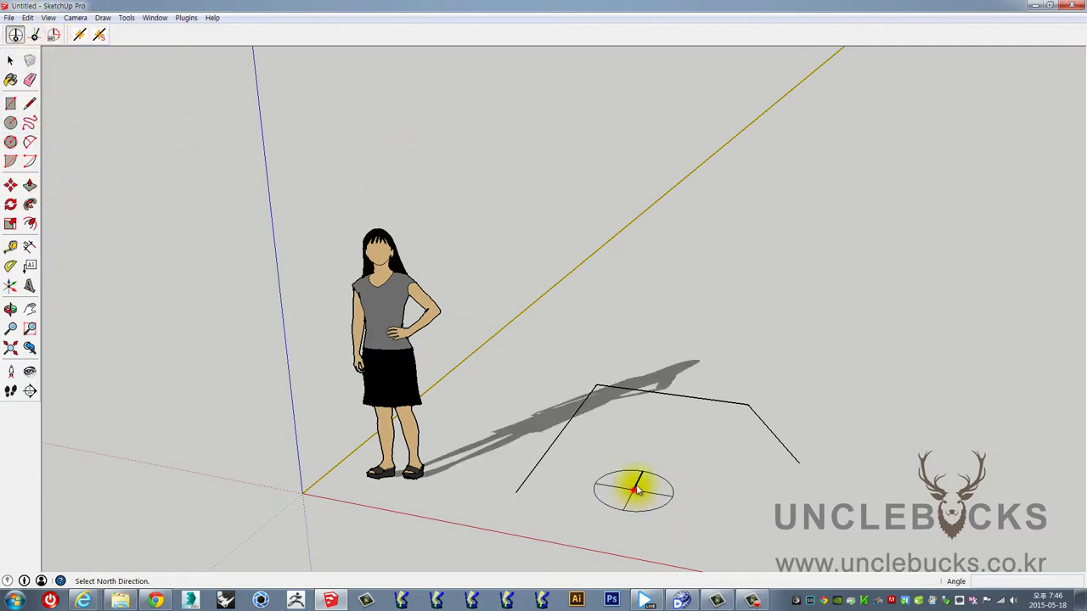
left_click(634, 490)
left_click(770, 283)
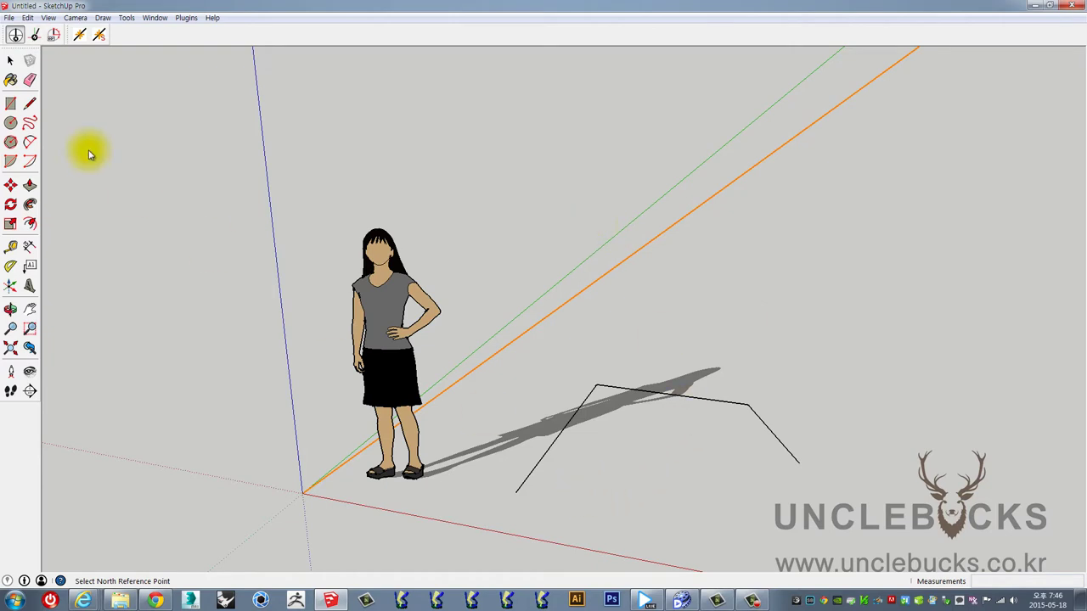
left_click(34, 34)
left_click(584, 507)
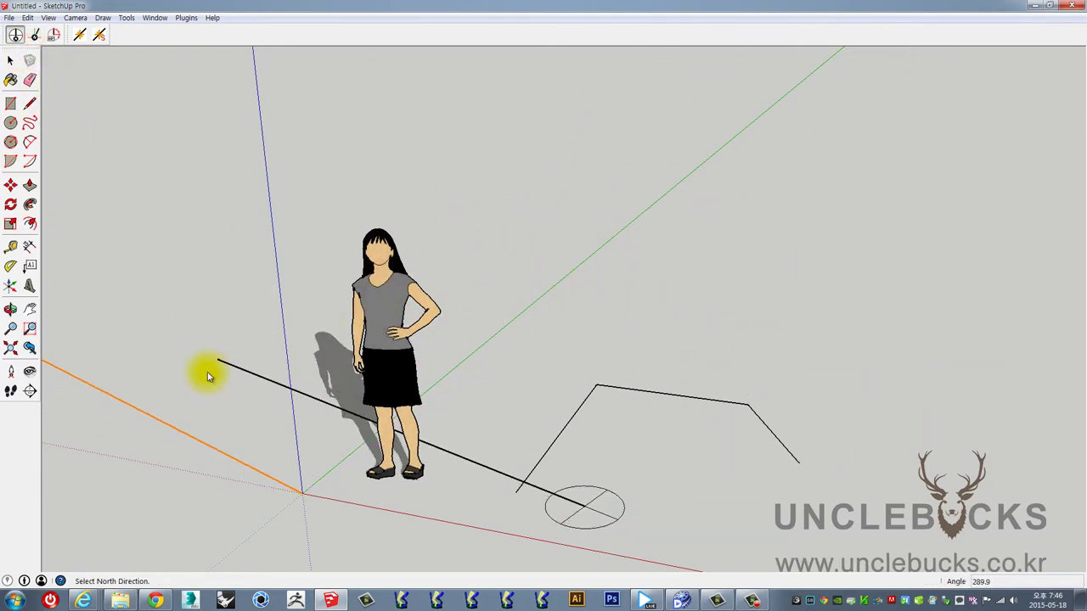
left_click(677, 266)
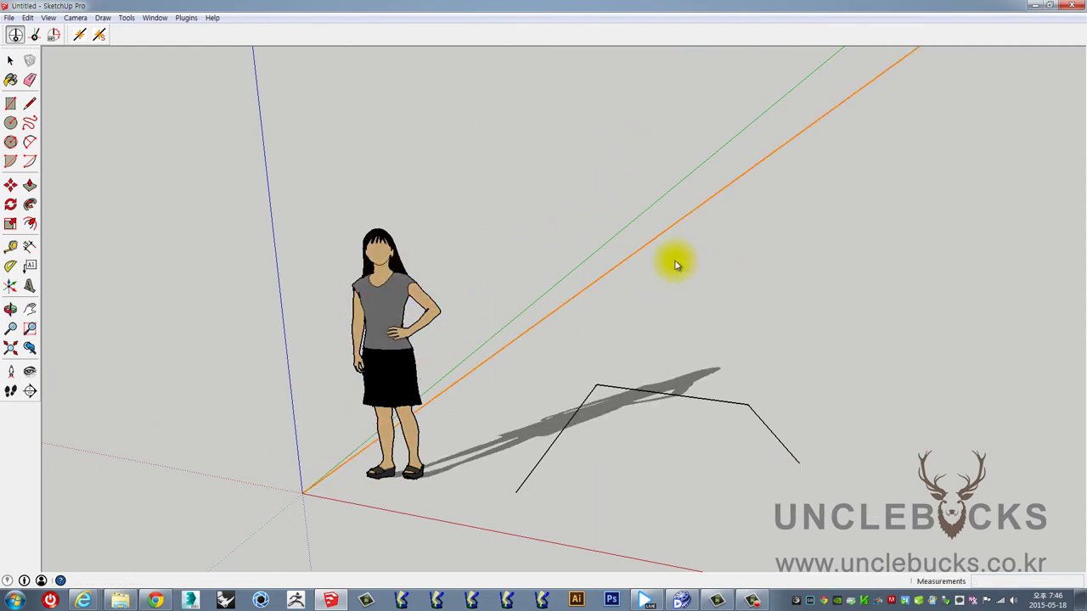
left_click(155, 17)
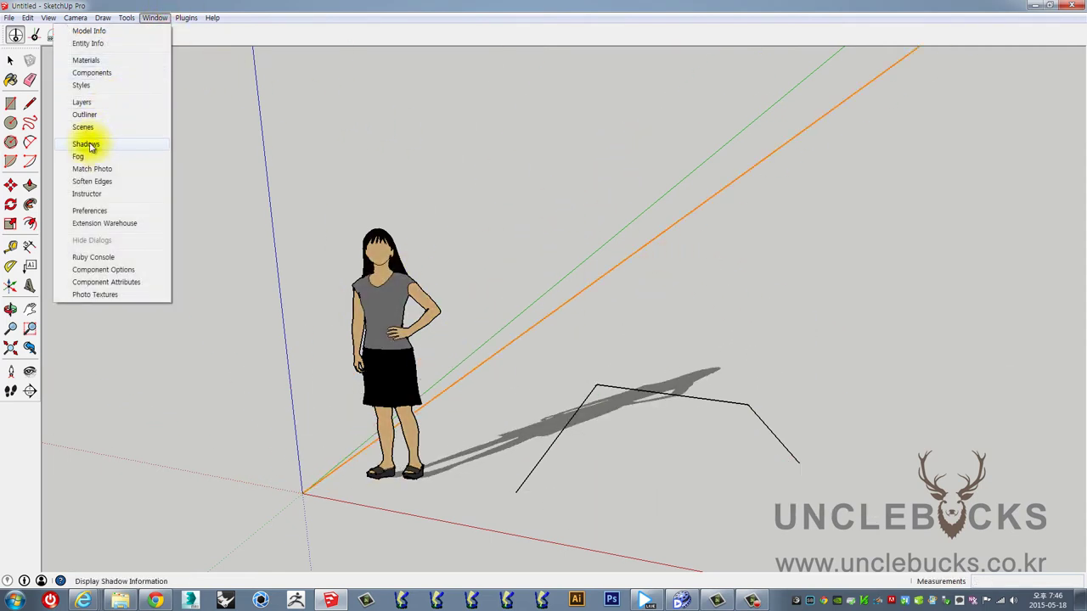
Step: Set the shadow time to 11:23 and the date to 11/7 in Shadow Settings
left_click(90, 147)
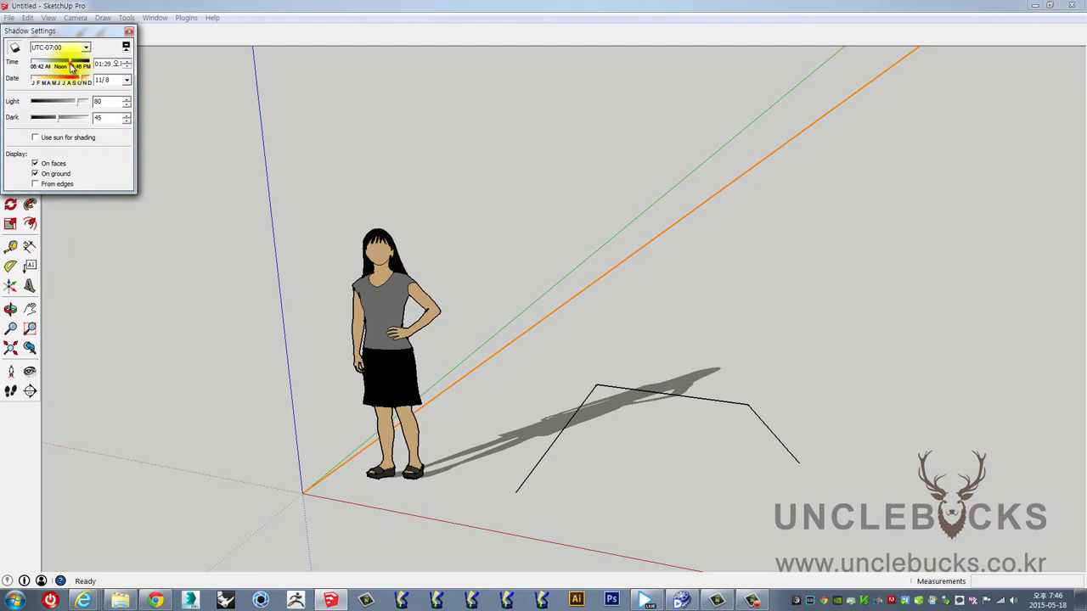
mouse_move(72, 66)
left_mouse_down()
mouse_move(49, 80)
mouse_move(81, 81)
left_mouse_up()
left_click_drag(51, 32, 202, 91)
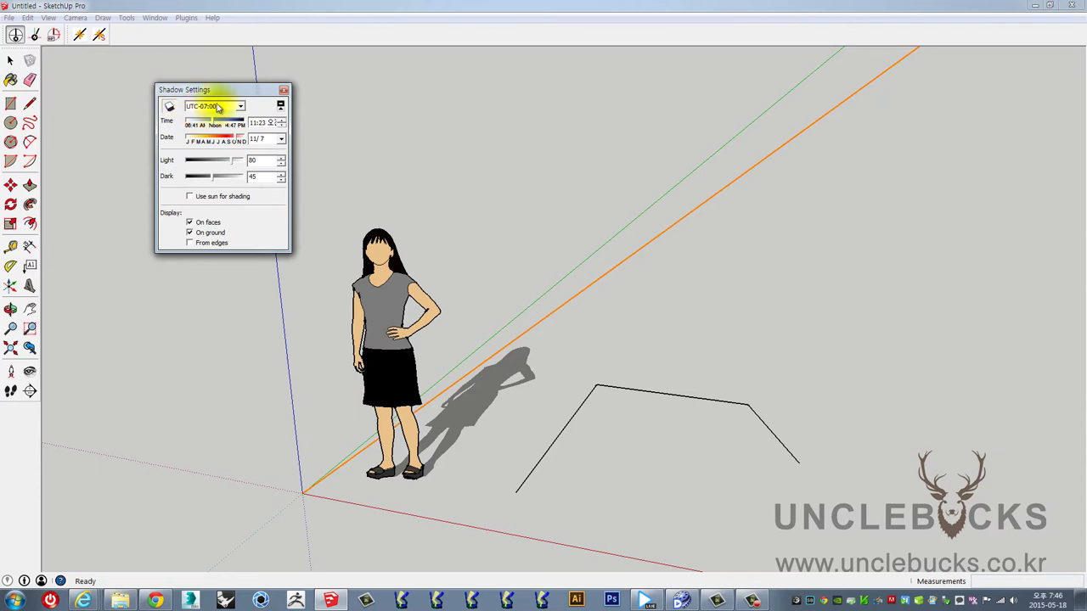
left_click_drag(213, 95, 835, 109)
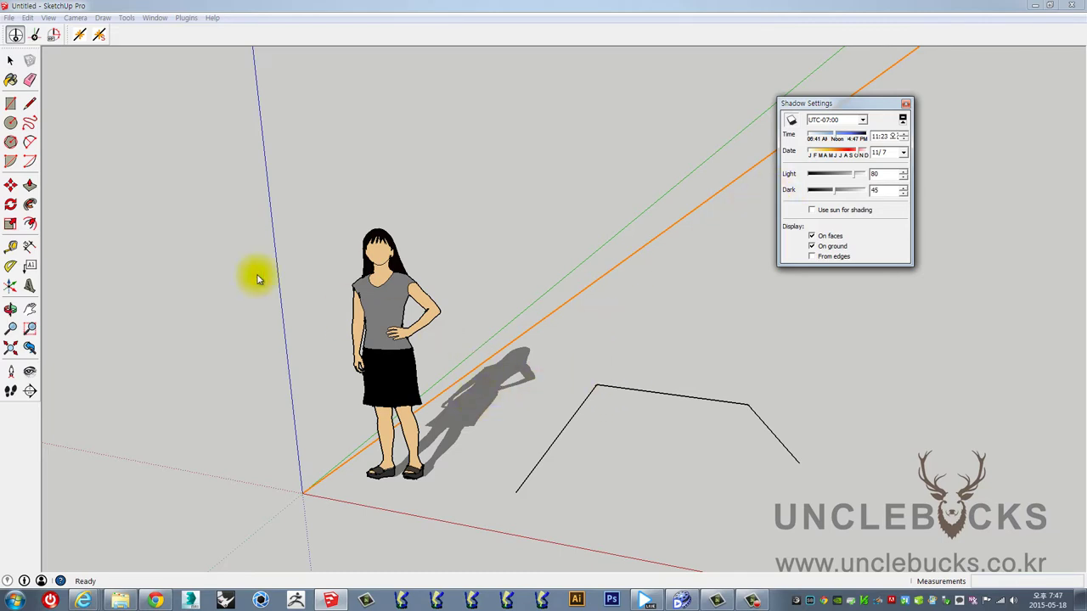
Step: Re-set north to about 345° across the green axis and close Shadow Settings
left_click(35, 34)
left_click(624, 486)
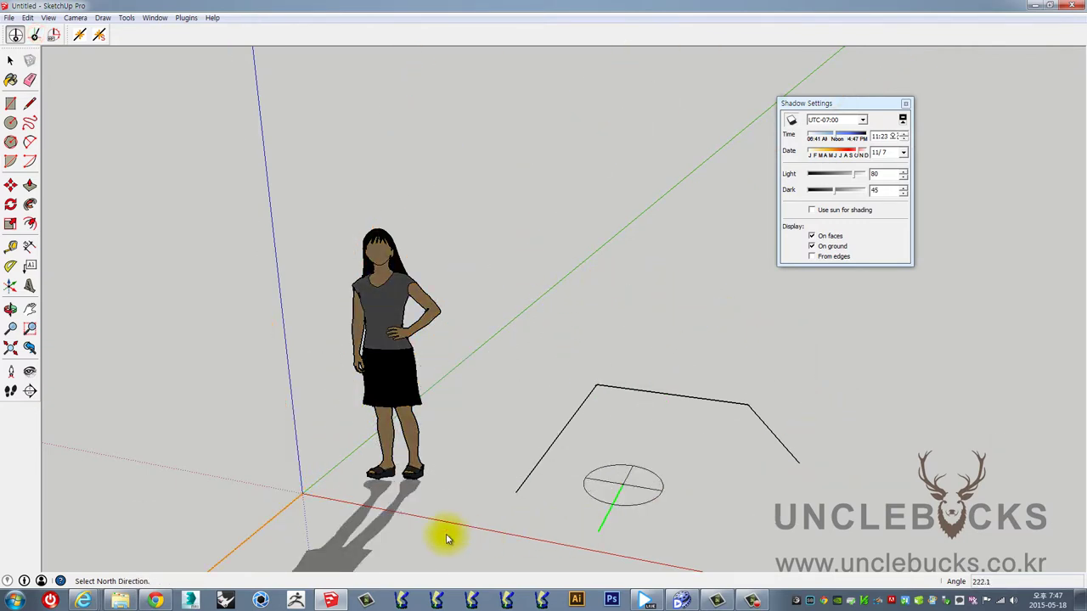
left_click(625, 306)
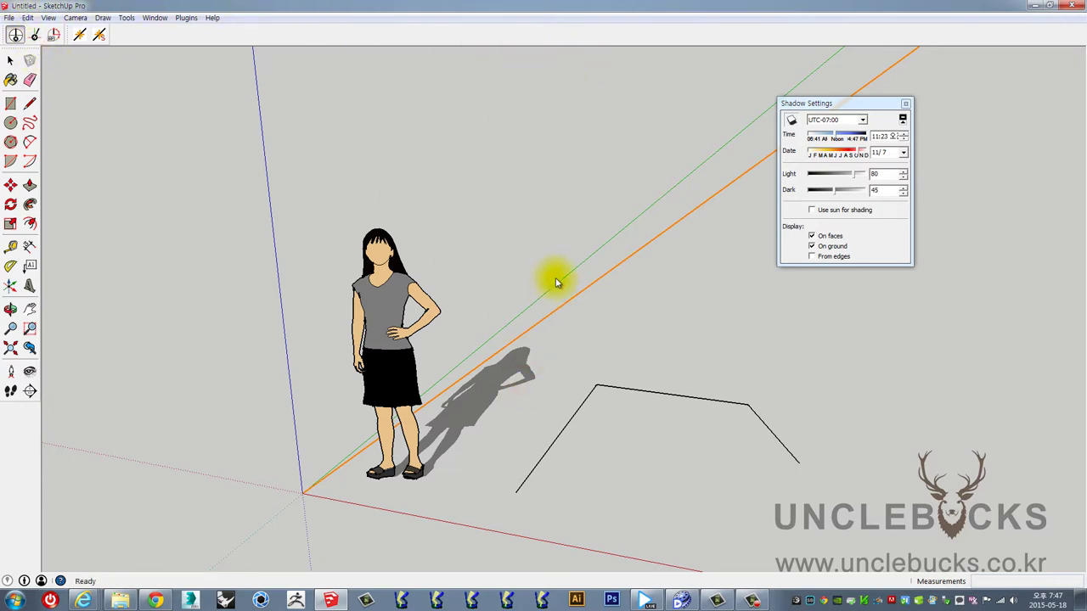
middle_click_drag(556, 279, 558, 315)
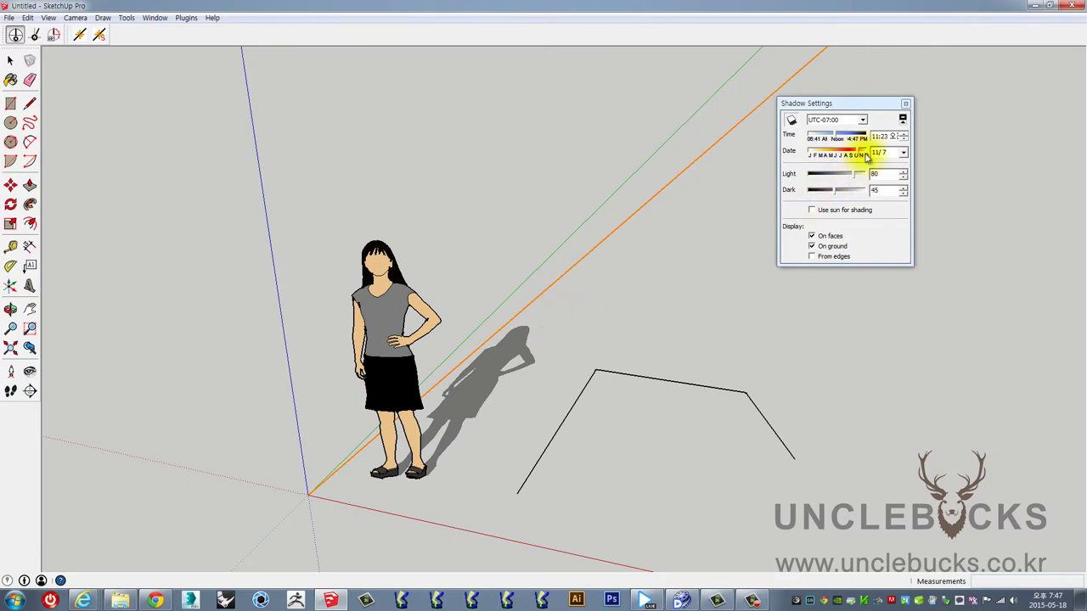
left_click(905, 103)
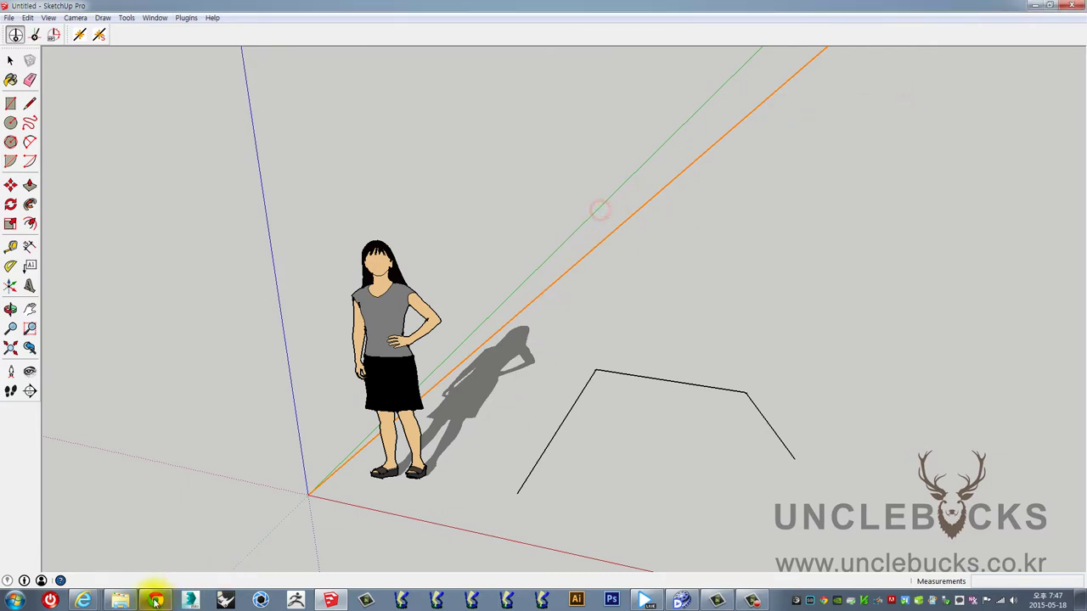
mouse_move(83, 601)
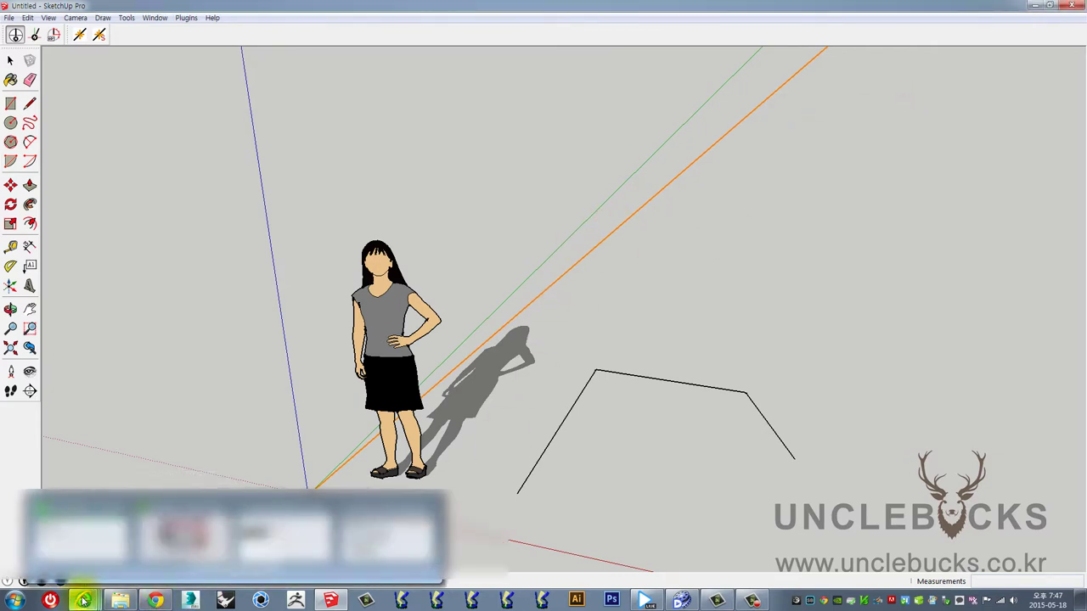
Step: Launch Internet Explorer and shrink its window to a smaller, narrower size
left_click(340, 337)
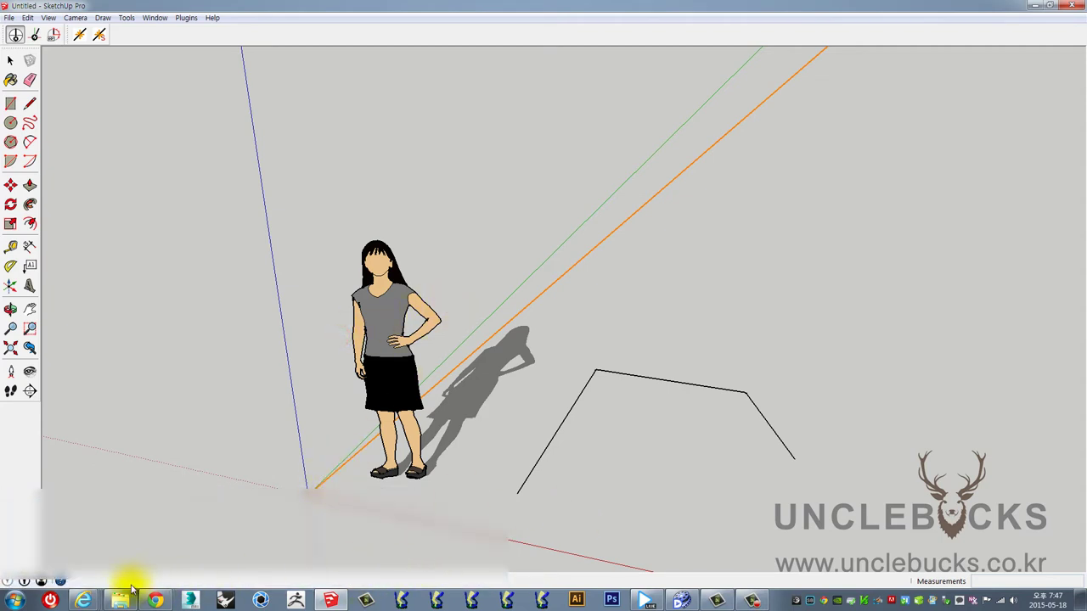
right_click(89, 601)
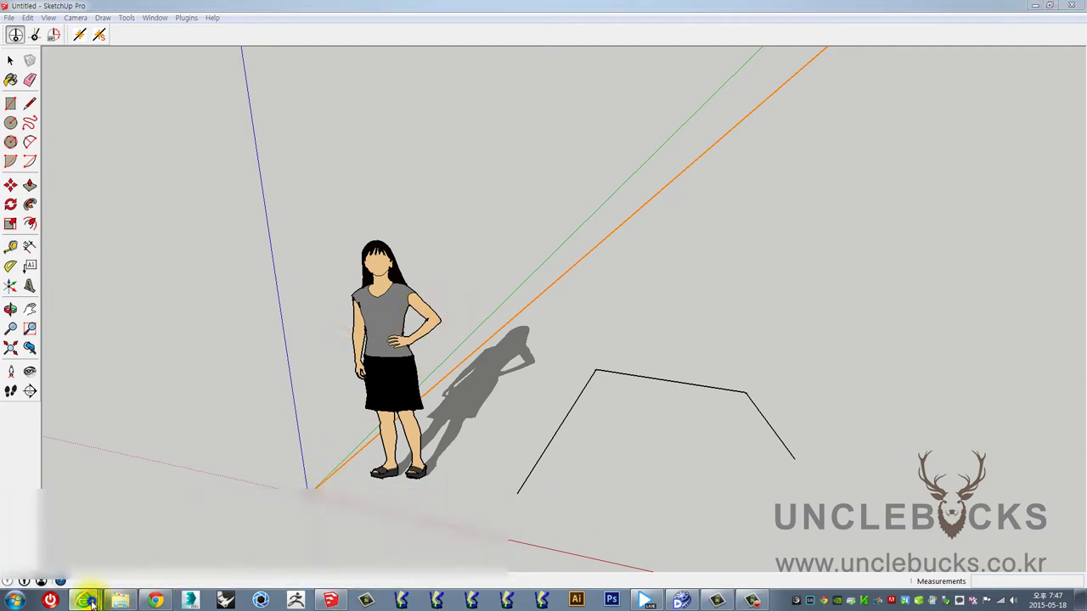
left_click(73, 546)
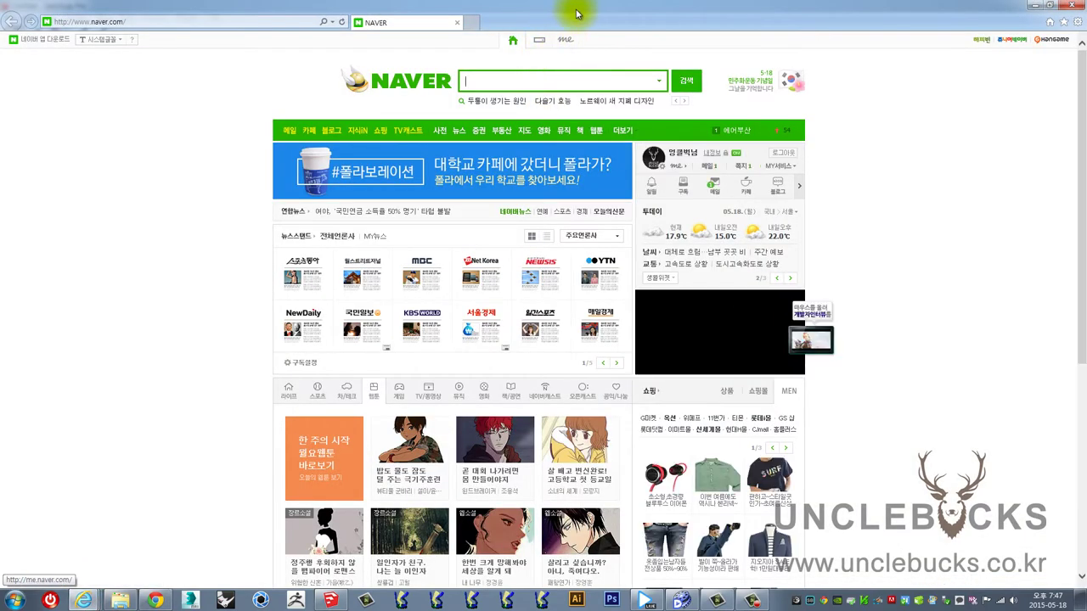
mouse_move(575, 9)
left_mouse_down()
mouse_move(565, 51)
mouse_move(544, 58)
left_mouse_up()
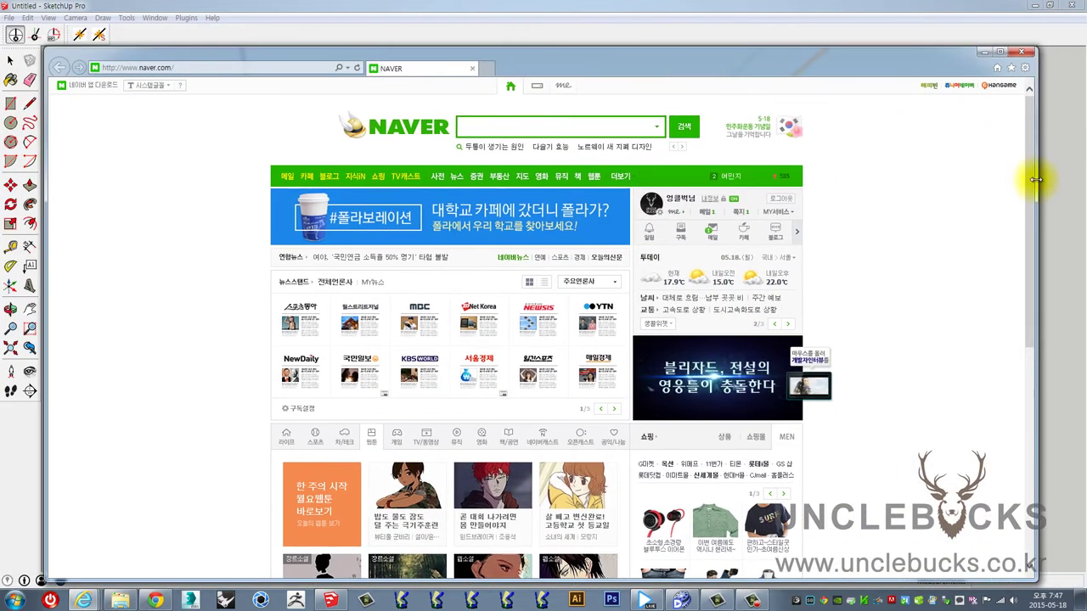
left_click_drag(1037, 179, 760, 131)
left_click_drag(599, 53, 652, 31)
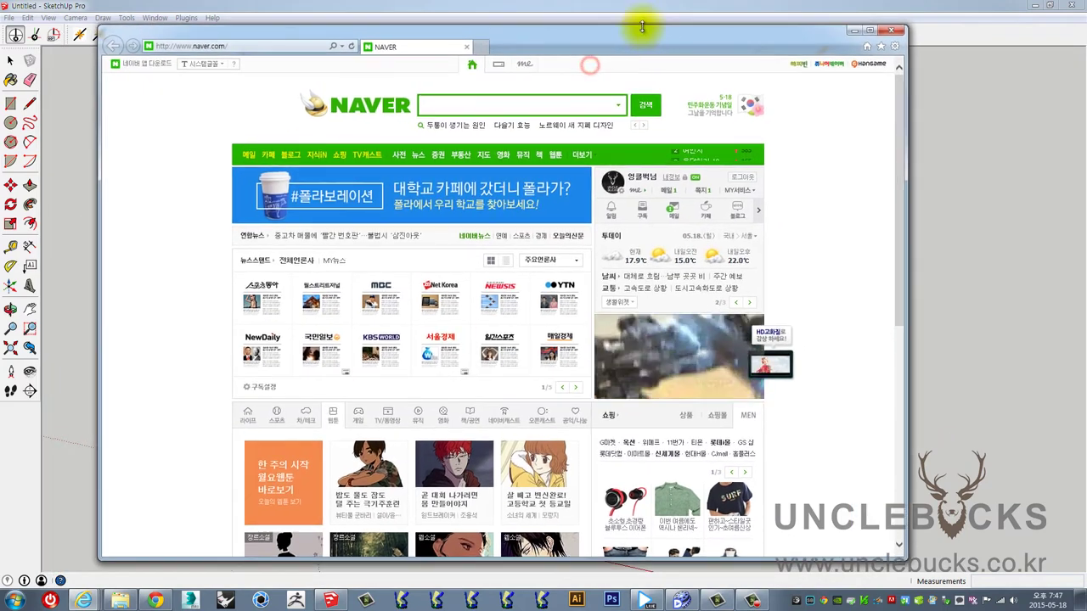
left_click(441, 102)
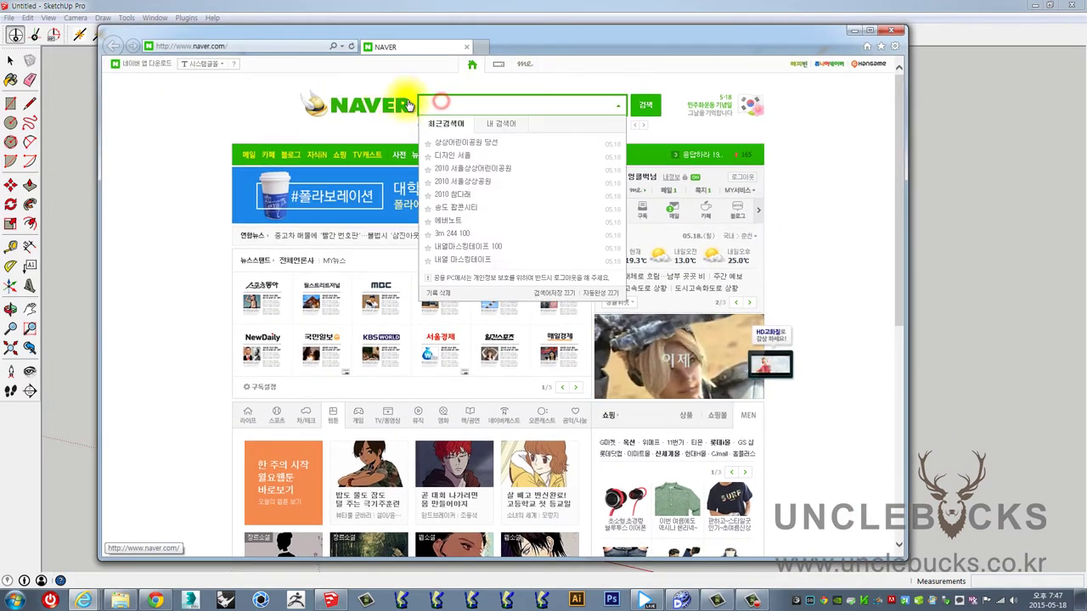
left_click(240, 47)
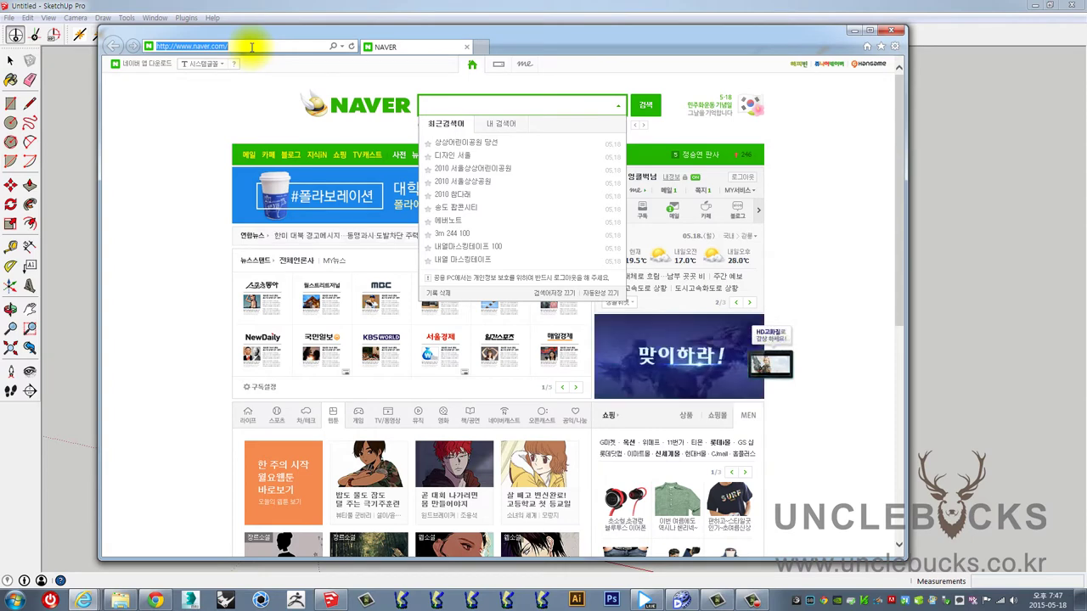
type("www.")
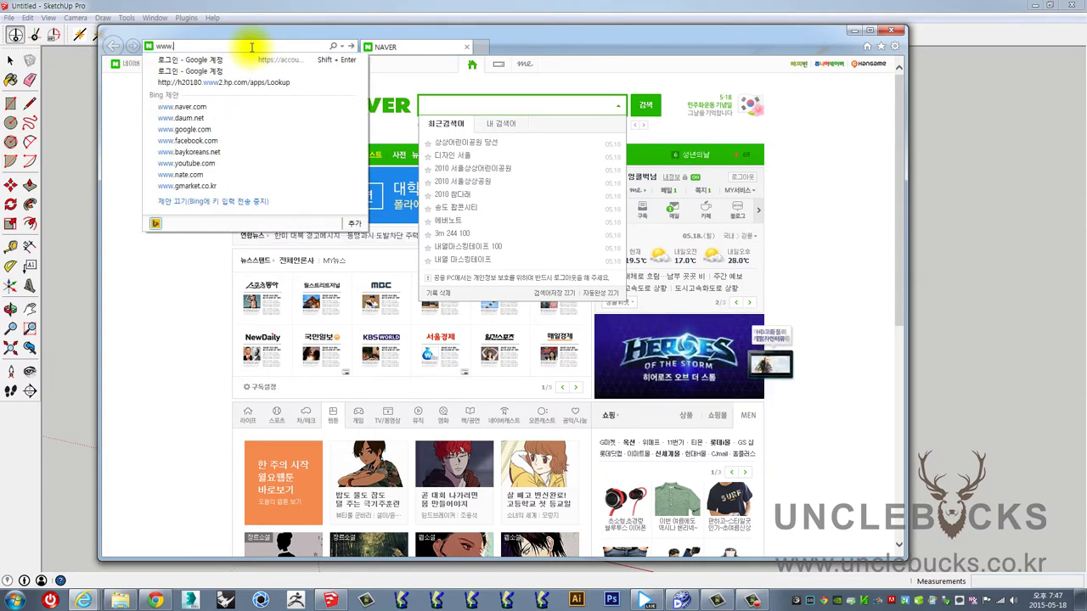
type("google.com")
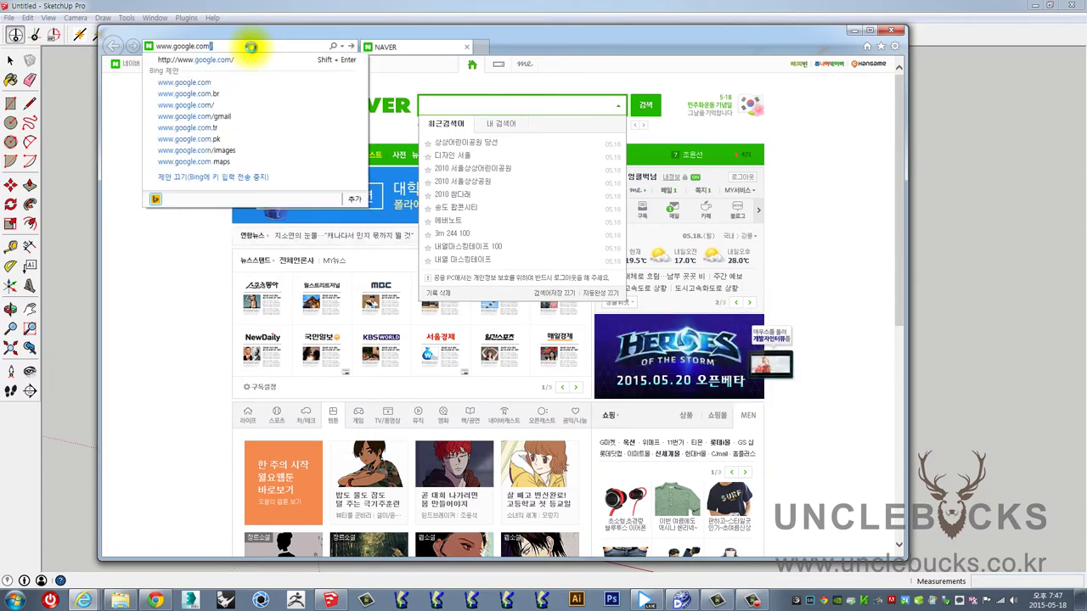
key("Return")
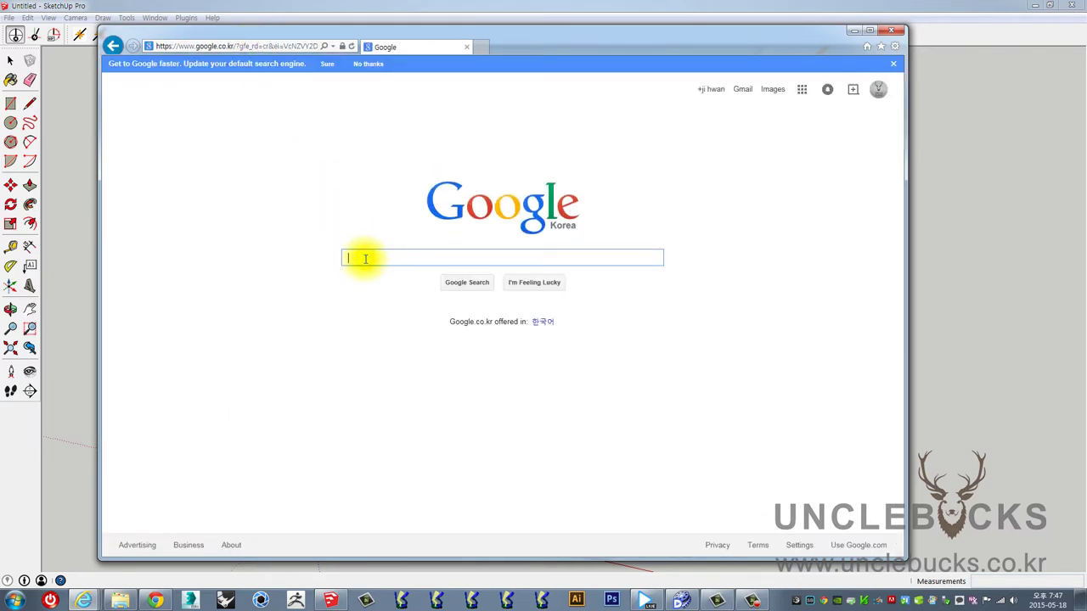
Step: Search Google for 'sketchucation' using the suggestion list
type("sk")
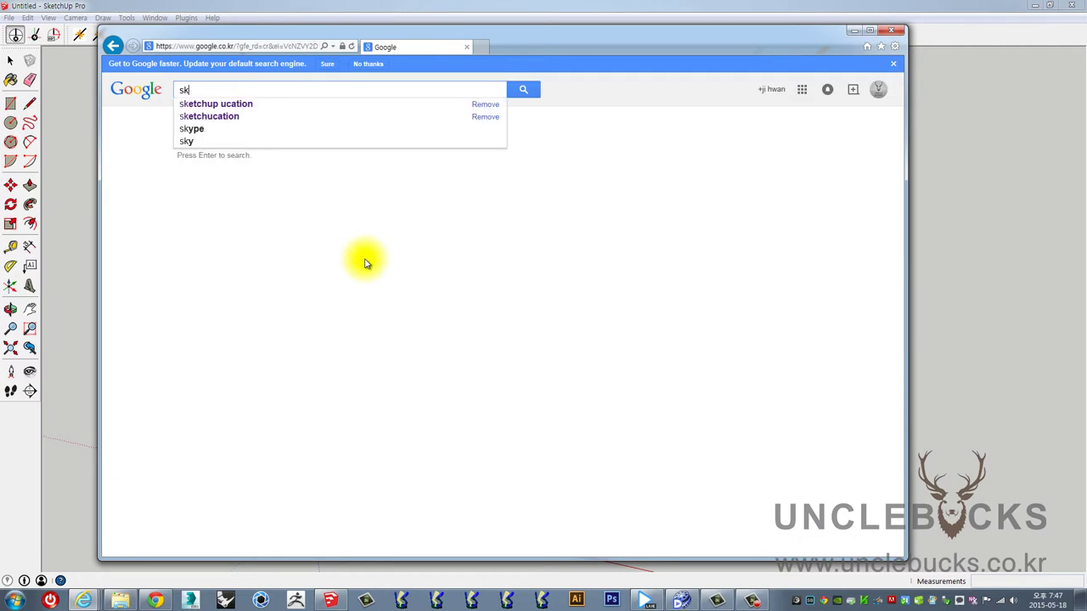
key("Down")
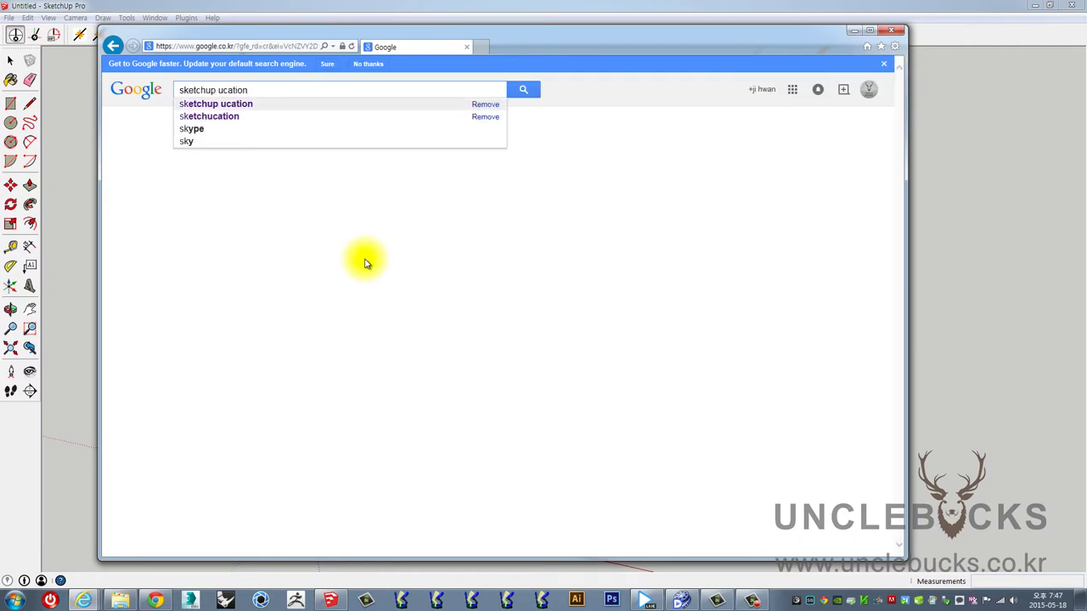
key("Down")
key("Return")
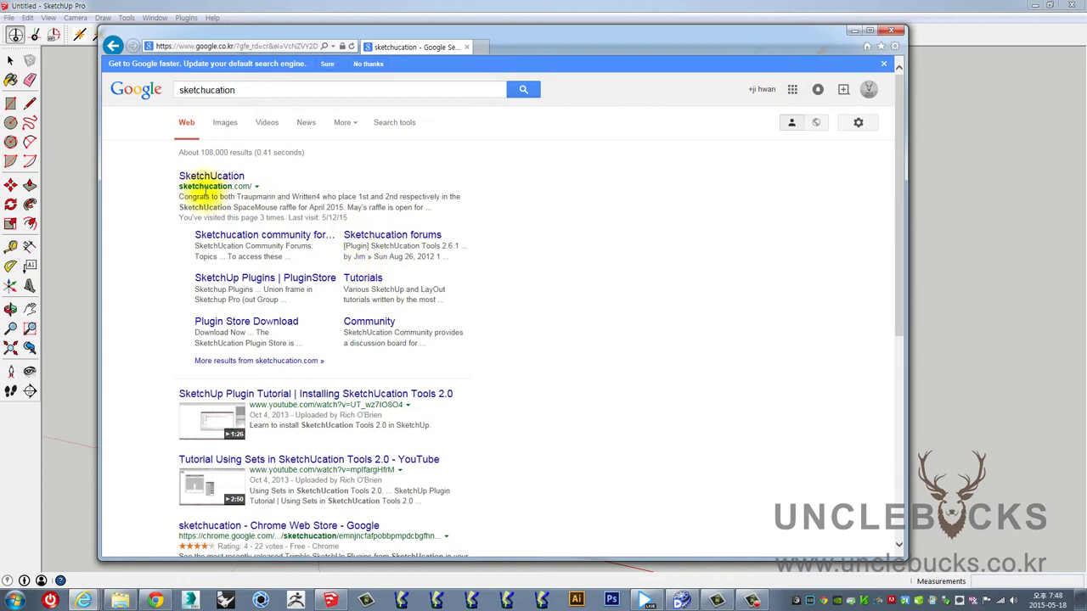
Step: Open the SketchUcation site, log in with Remember Me ticked, and go to PluginStore
left_click(212, 175)
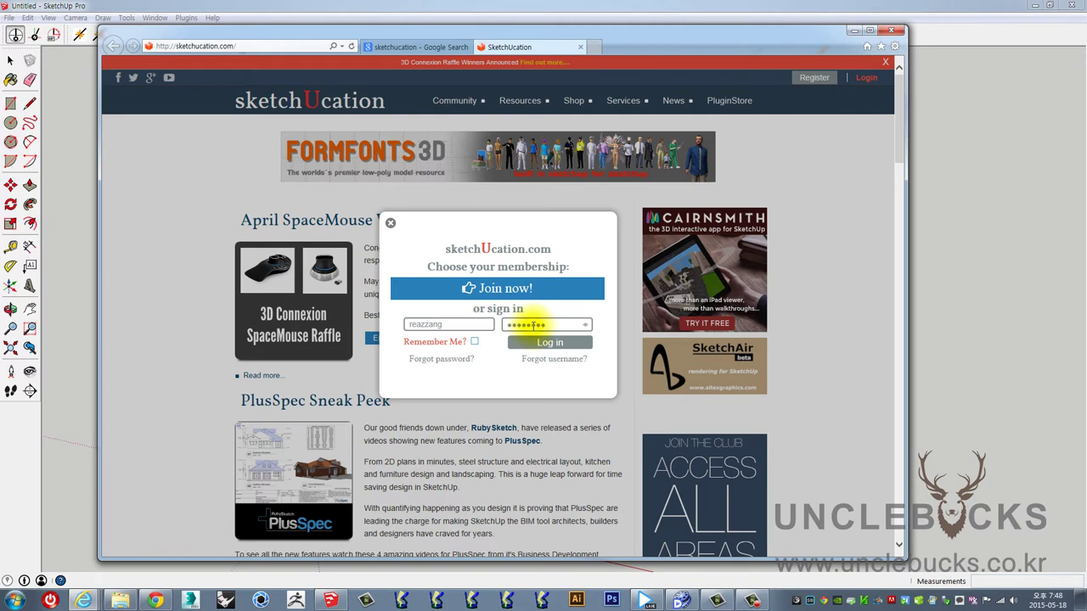
left_click(475, 342)
left_click(533, 345)
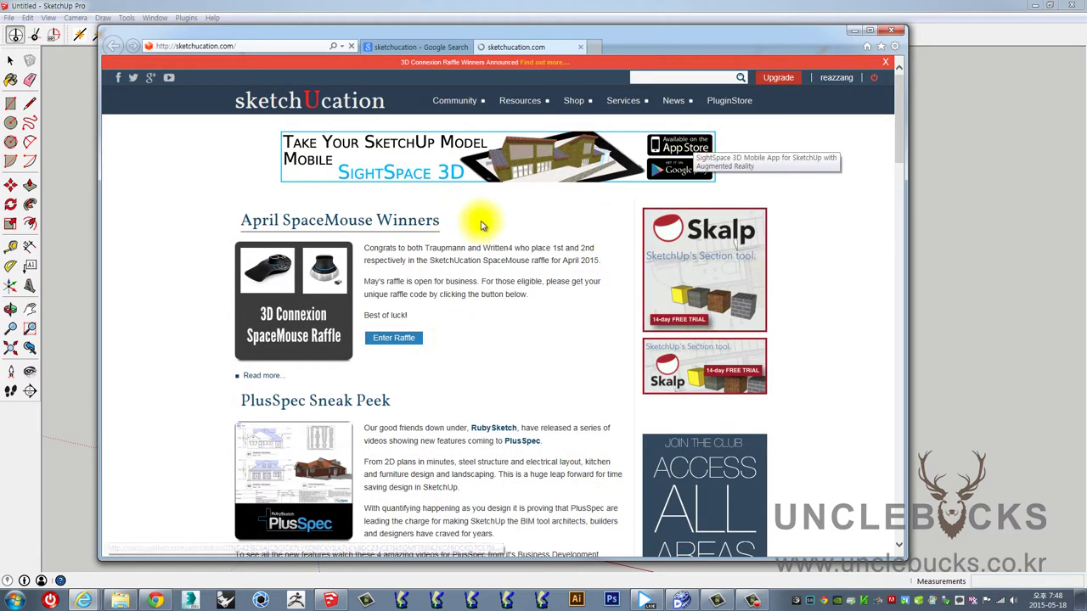
mouse_move(624, 100)
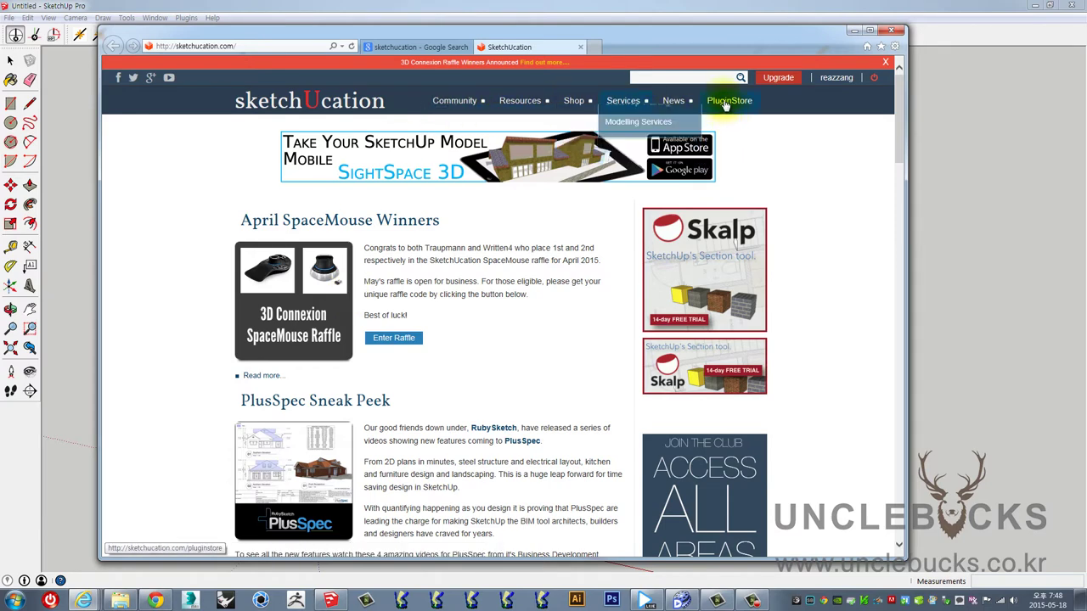
left_click(725, 104)
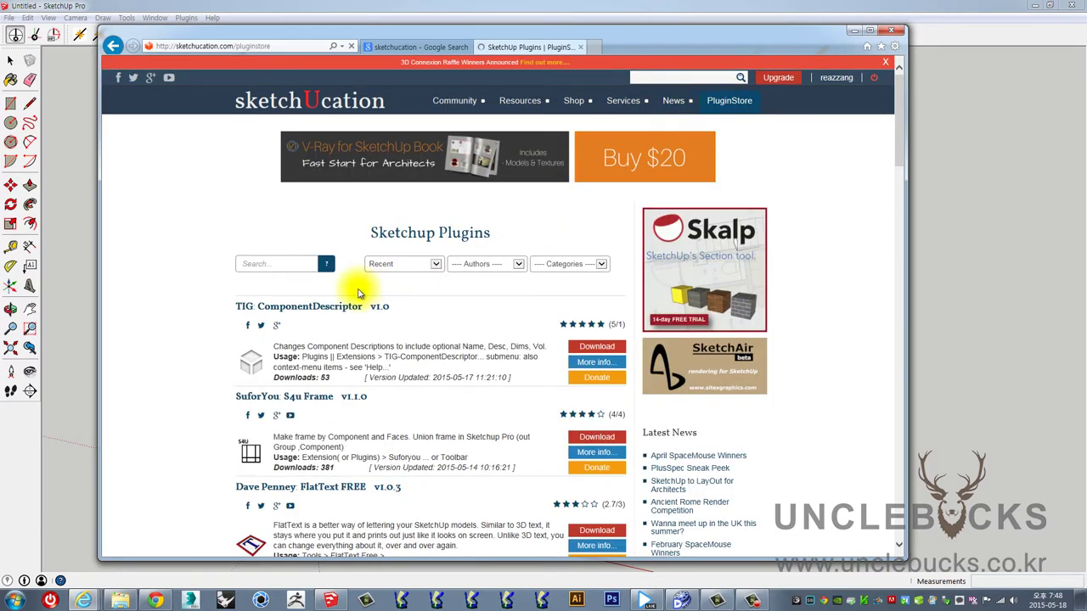
Step: Change the plugin list sort from Recent to Popular and scroll through the results
left_click(382, 265)
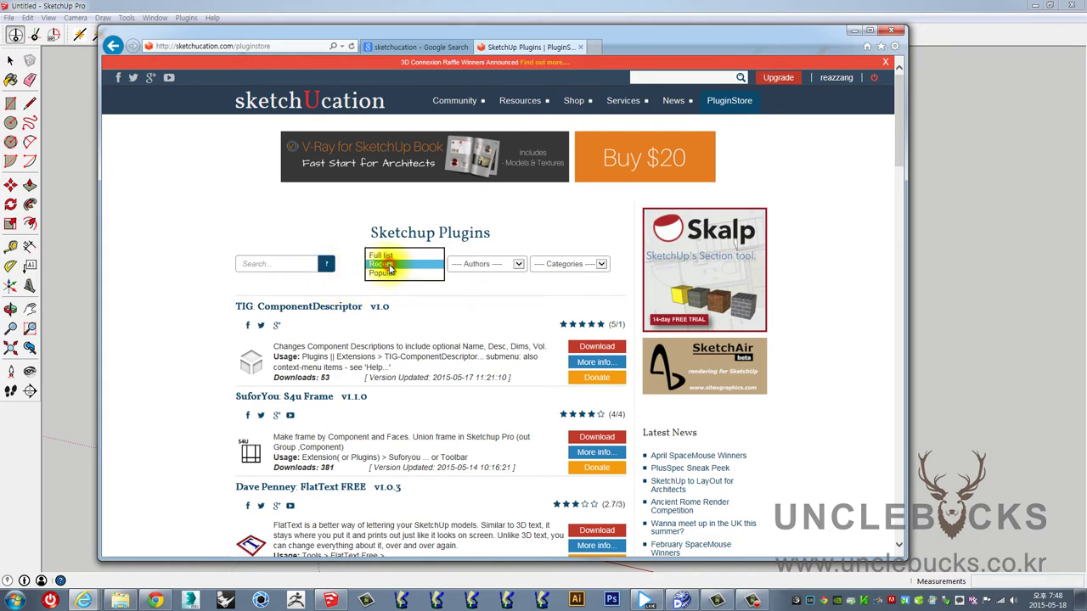
left_click(390, 274)
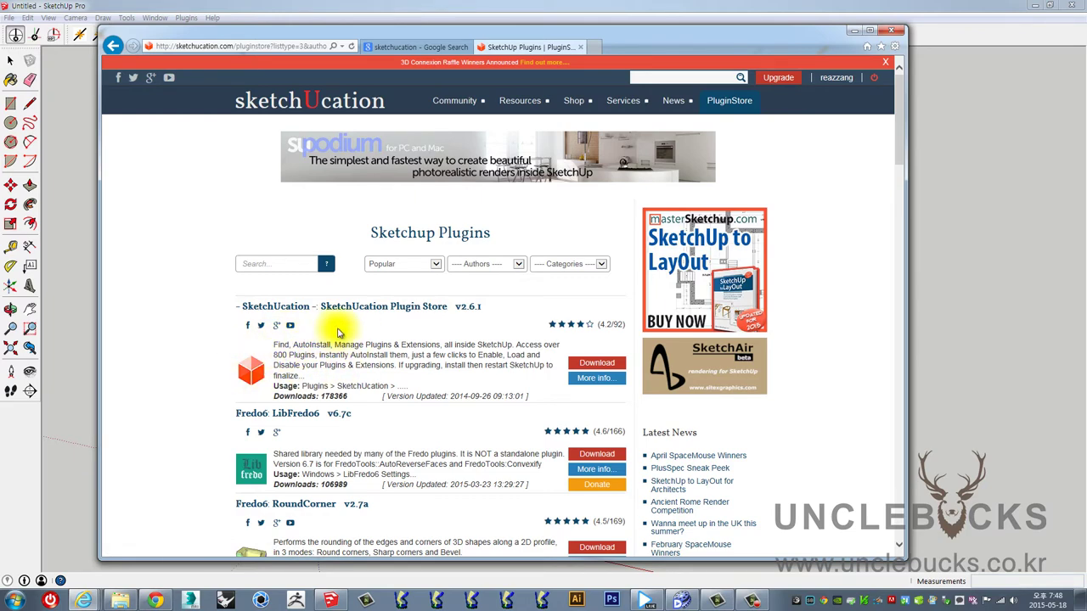
scroll(247, 371, "down", 1)
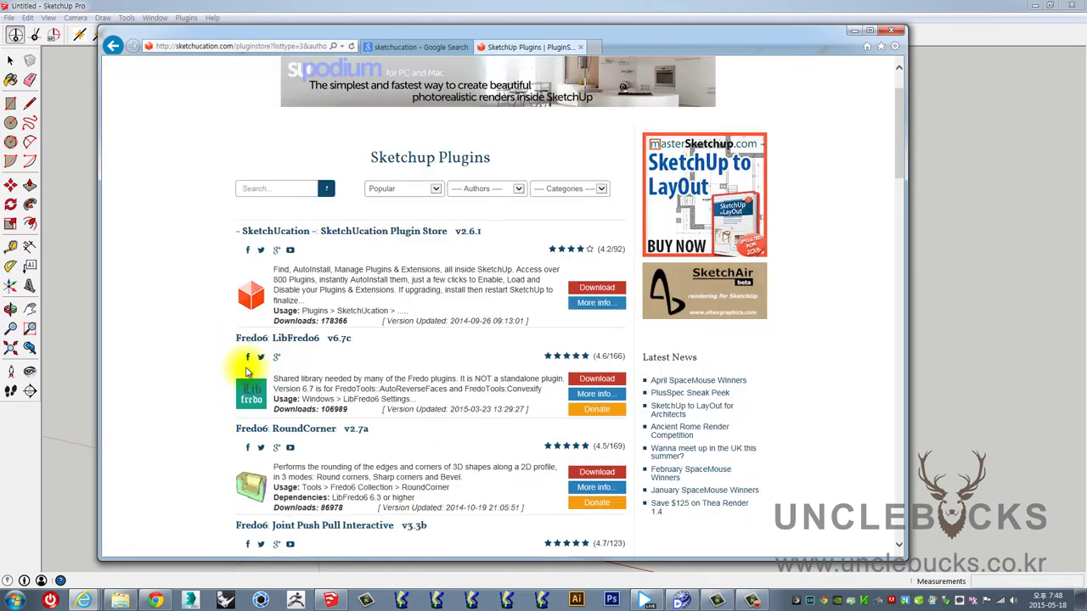
left_click(69, 161)
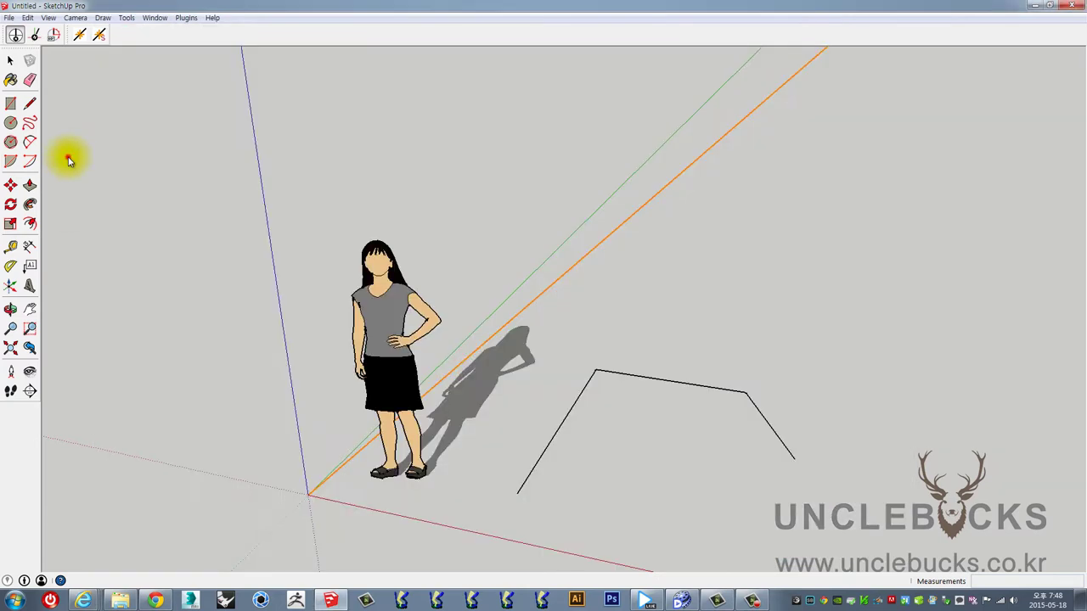
left_click(155, 17)
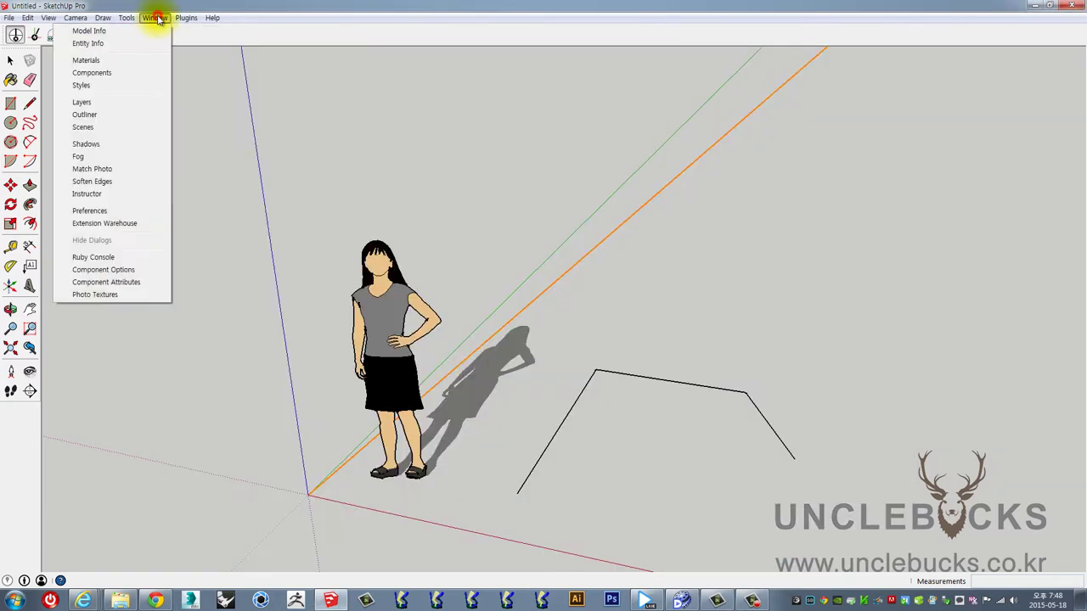
left_click(105, 223)
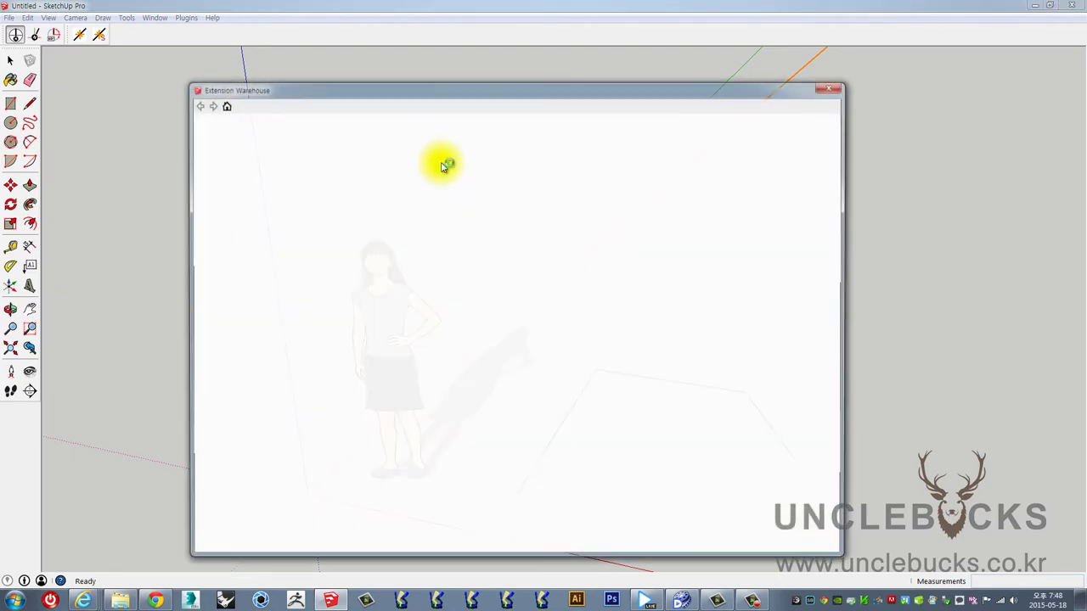
left_click(837, 88)
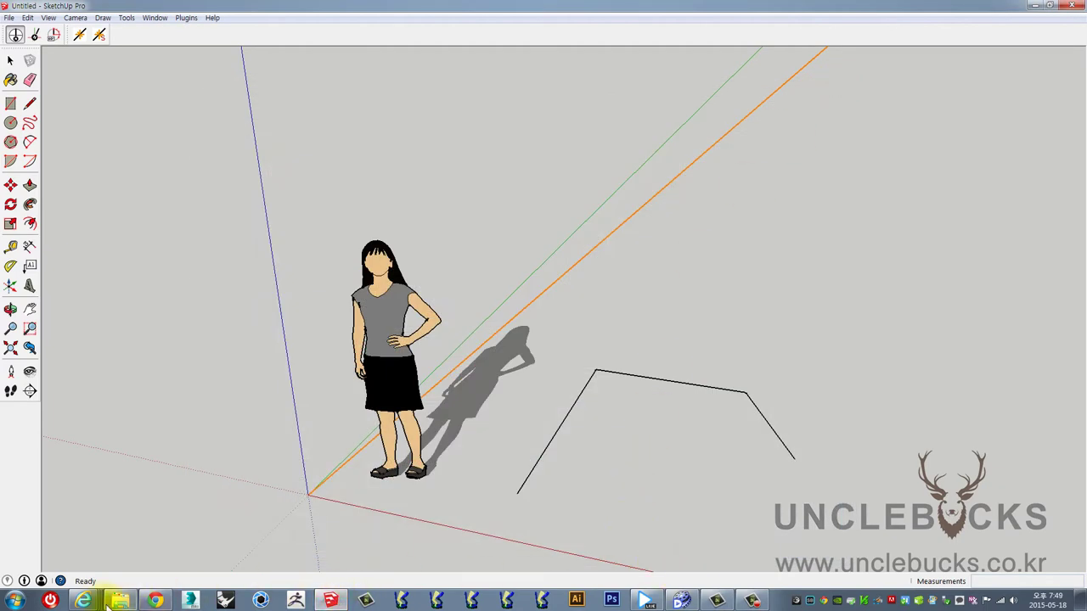
mouse_move(83, 600)
left_click(688, 535)
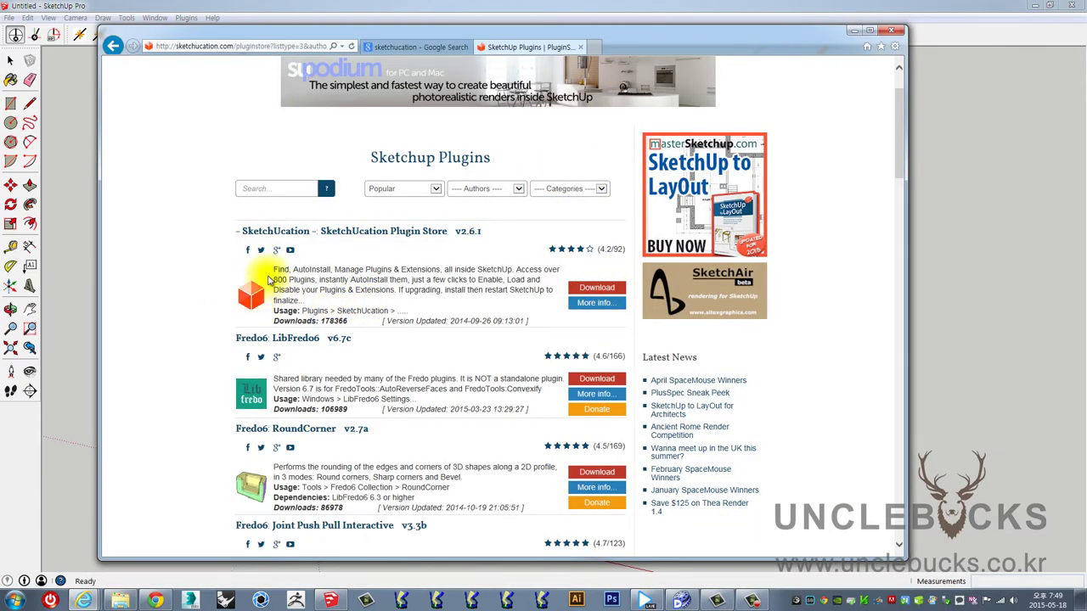
Step: Save SketchUcationTools_v2.6.1.rbz to the Desktop via Save As, then return to SketchUp
scroll(259, 291, "up", 1)
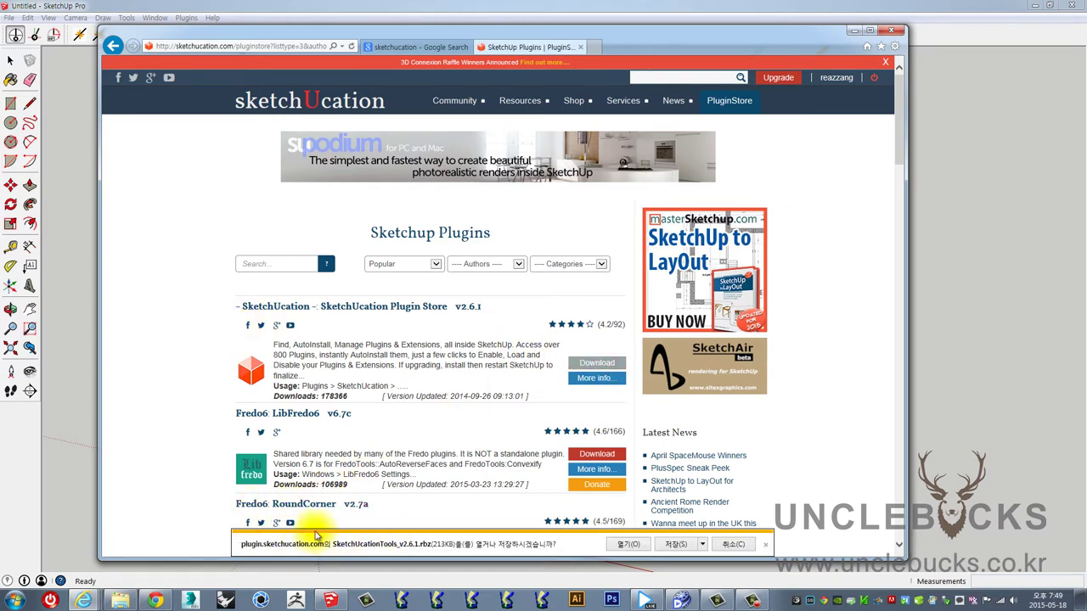
left_click(703, 545)
left_click(722, 530)
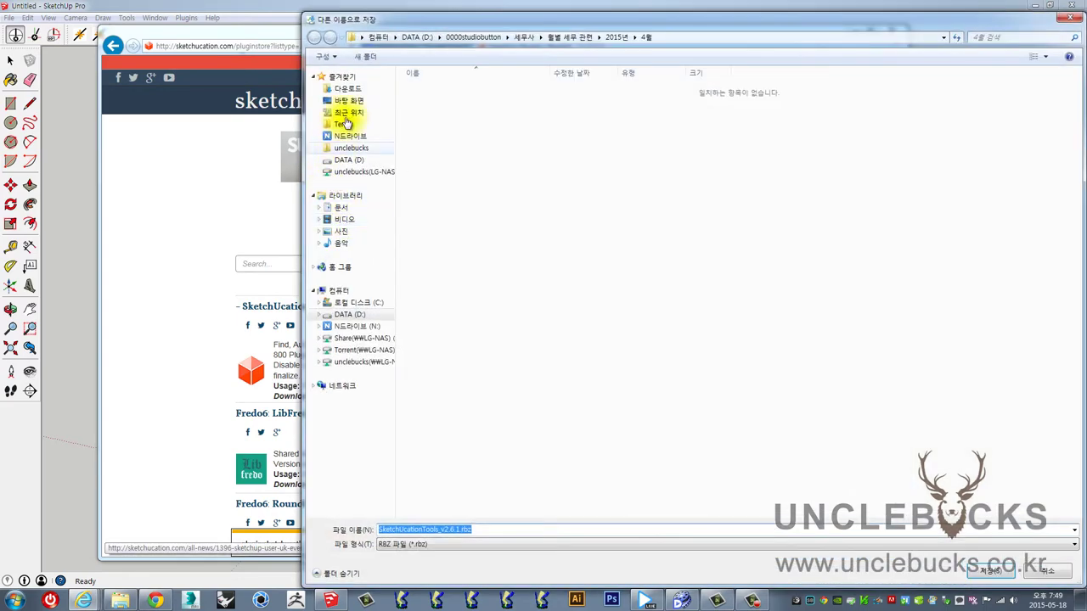
left_click(349, 100)
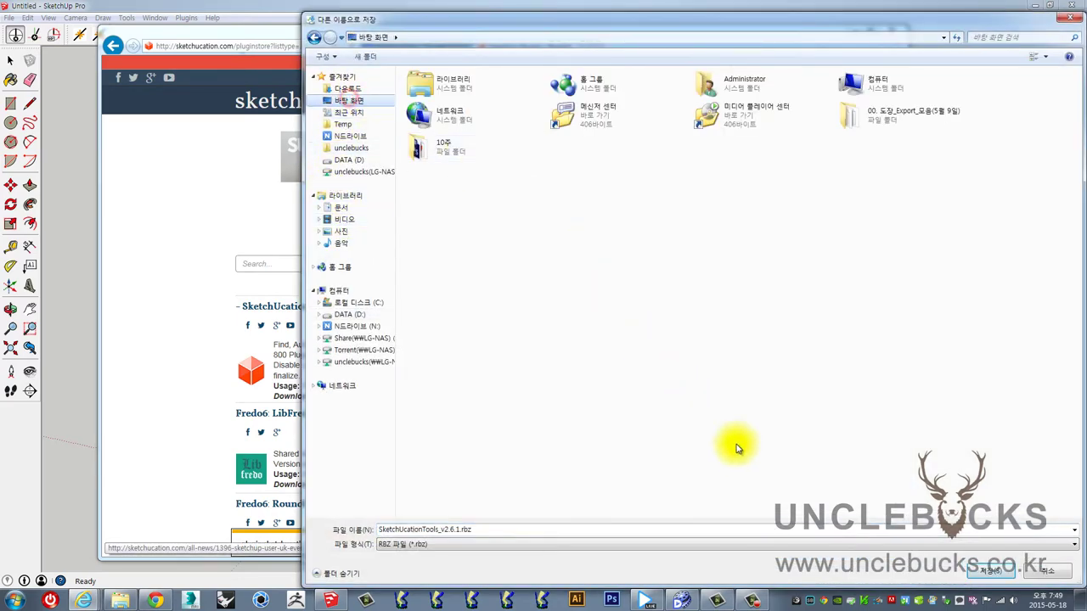
left_click(987, 571)
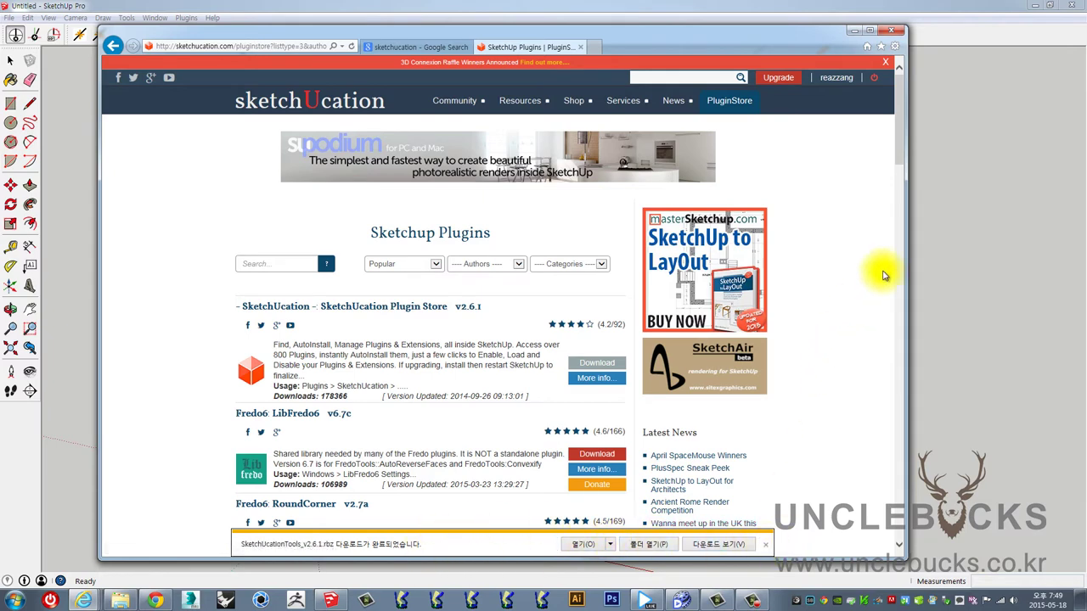
left_click(956, 212)
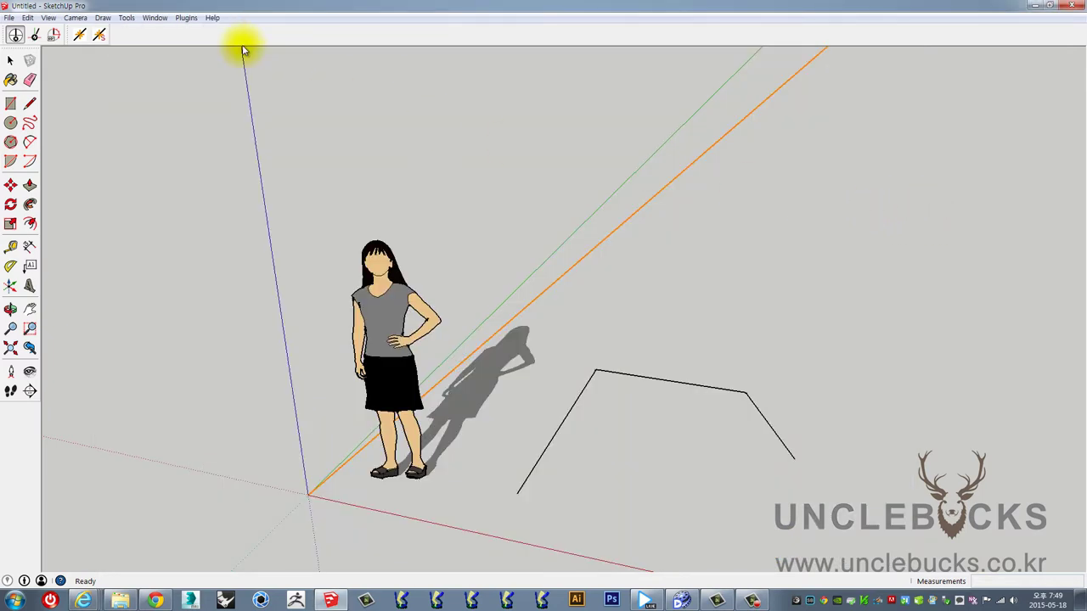
Step: Open SketchUp Preferences at the Extensions page
left_click(155, 19)
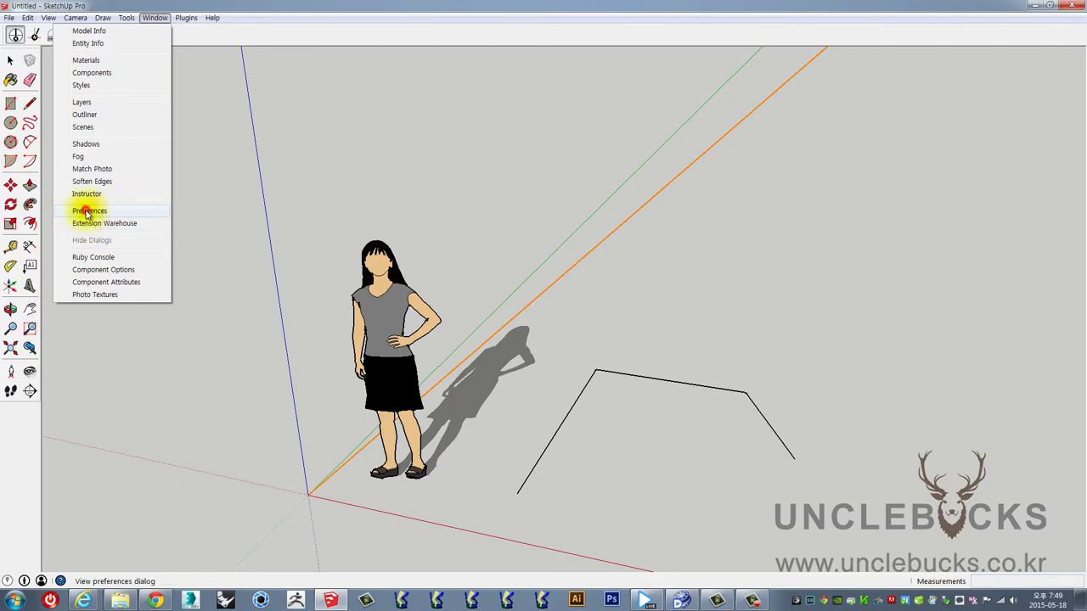
left_click(85, 213)
left_click_drag(450, 206, 441, 134)
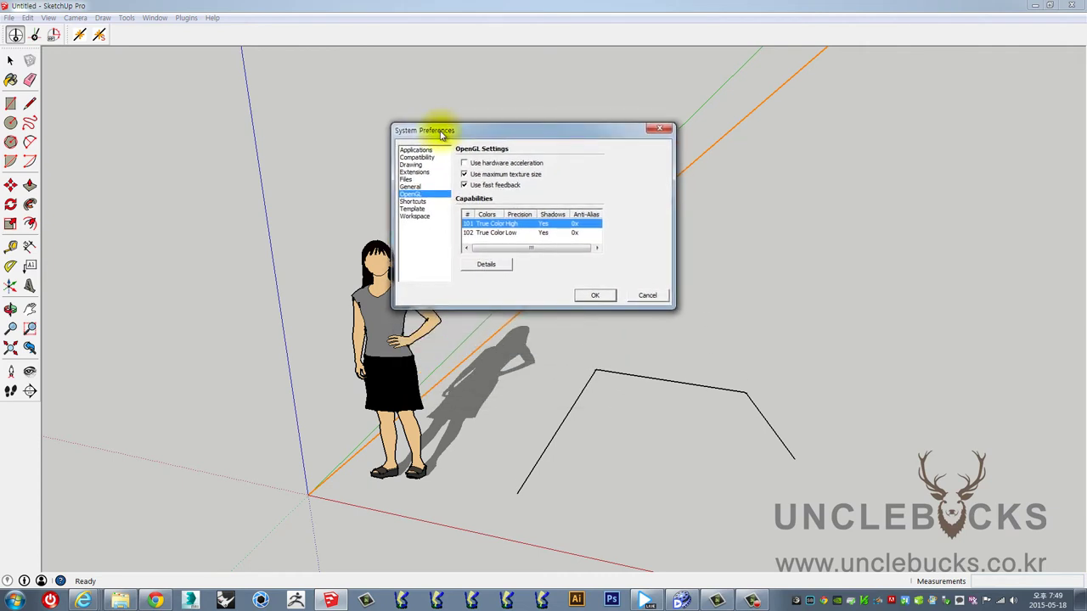
left_click(413, 173)
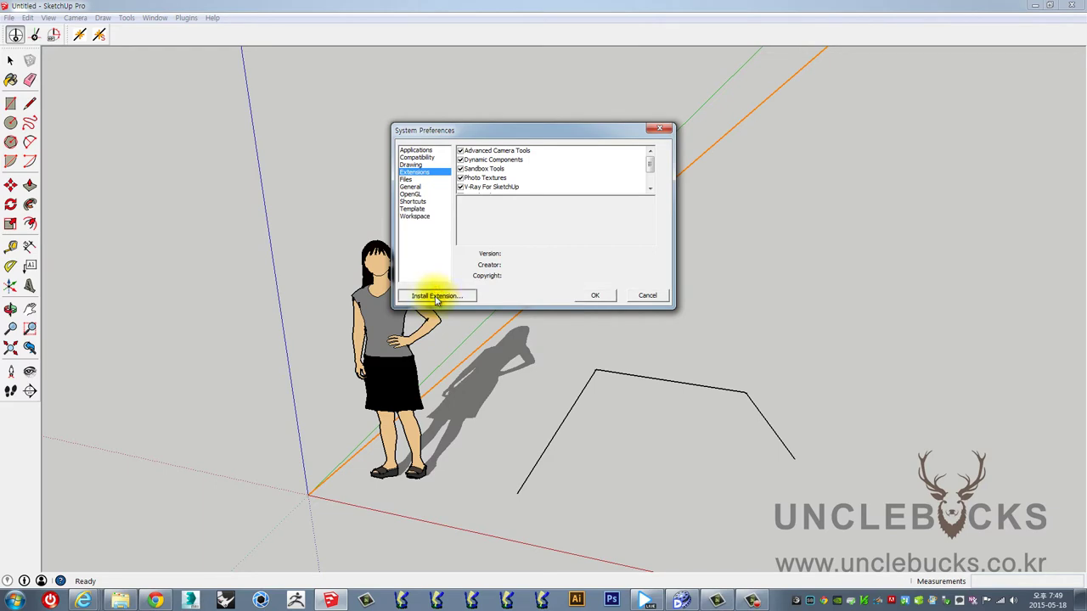
Step: Install SketchUcationTools_v2.6.1.rbz from the desktop and accept the filesystem-access warning
left_click(436, 297)
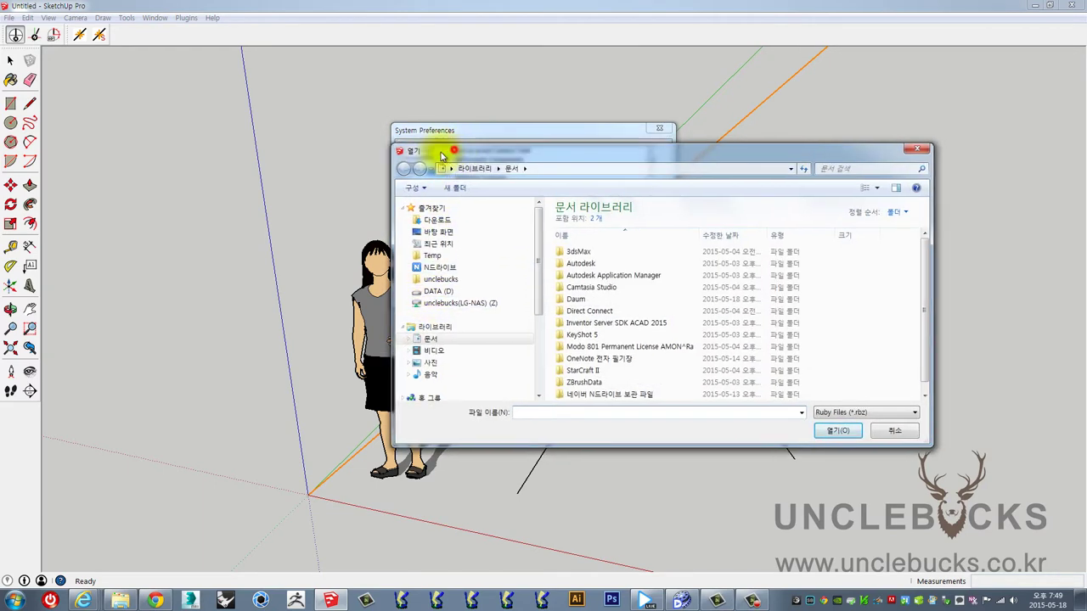
left_click_drag(441, 155, 254, 124)
left_click(248, 202)
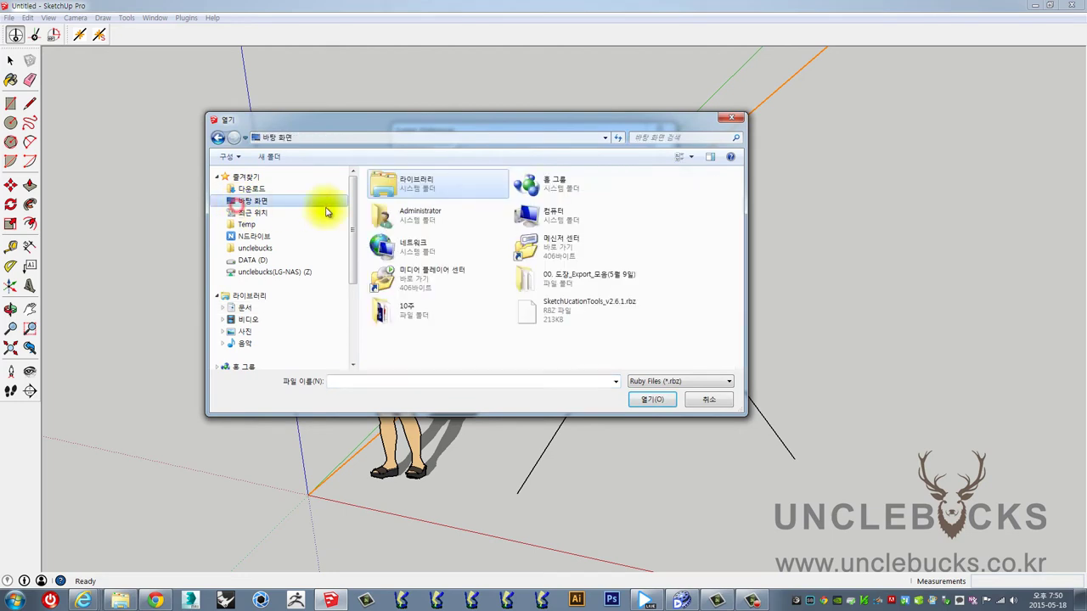
double_click(579, 310)
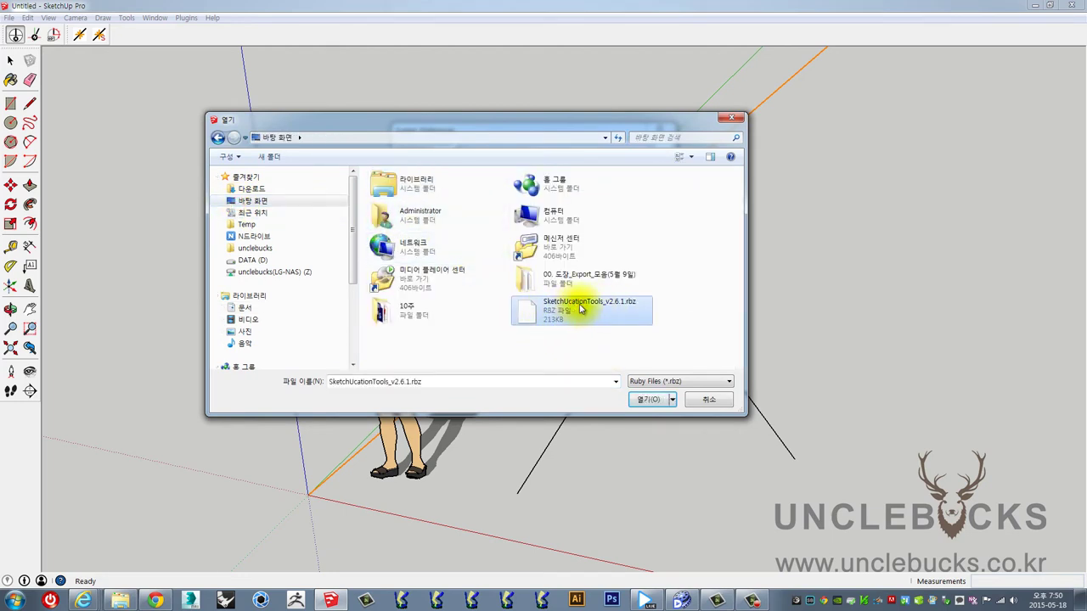
left_click(649, 399)
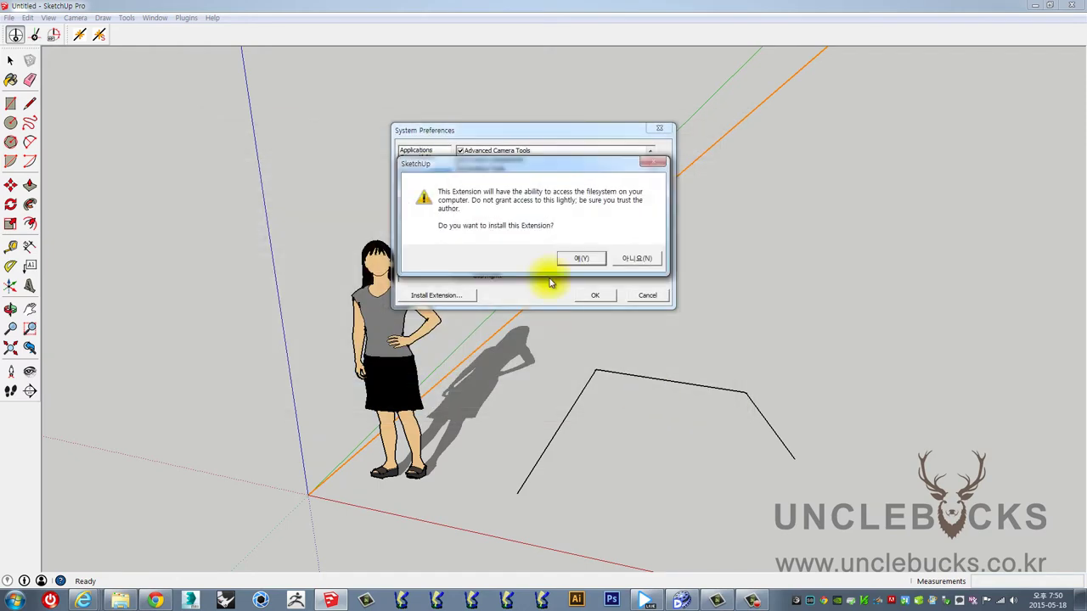
left_click_drag(484, 166, 707, 143)
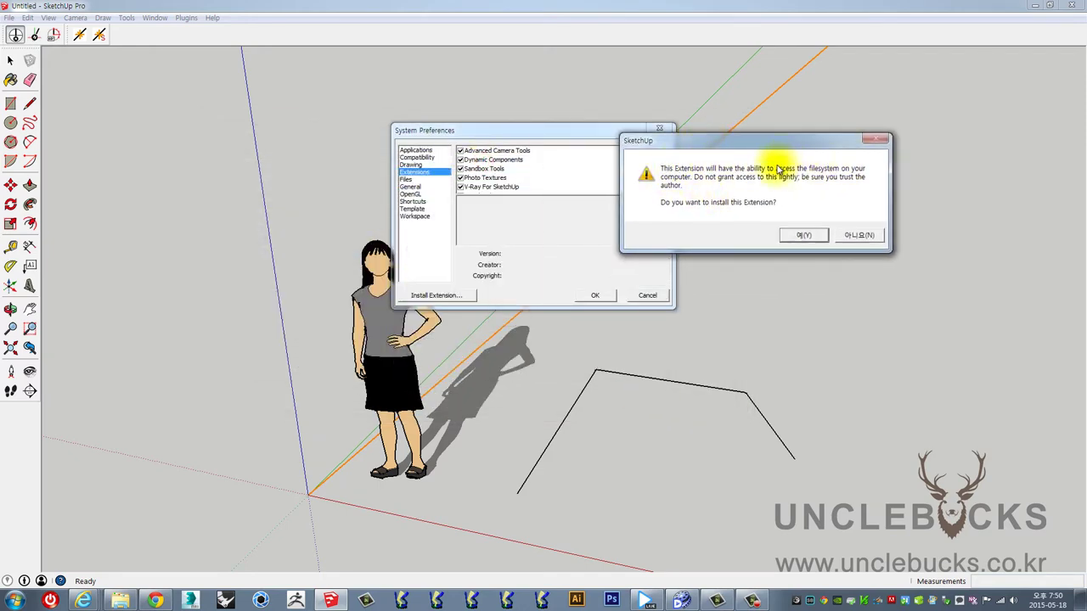
left_click_drag(698, 158, 689, 201)
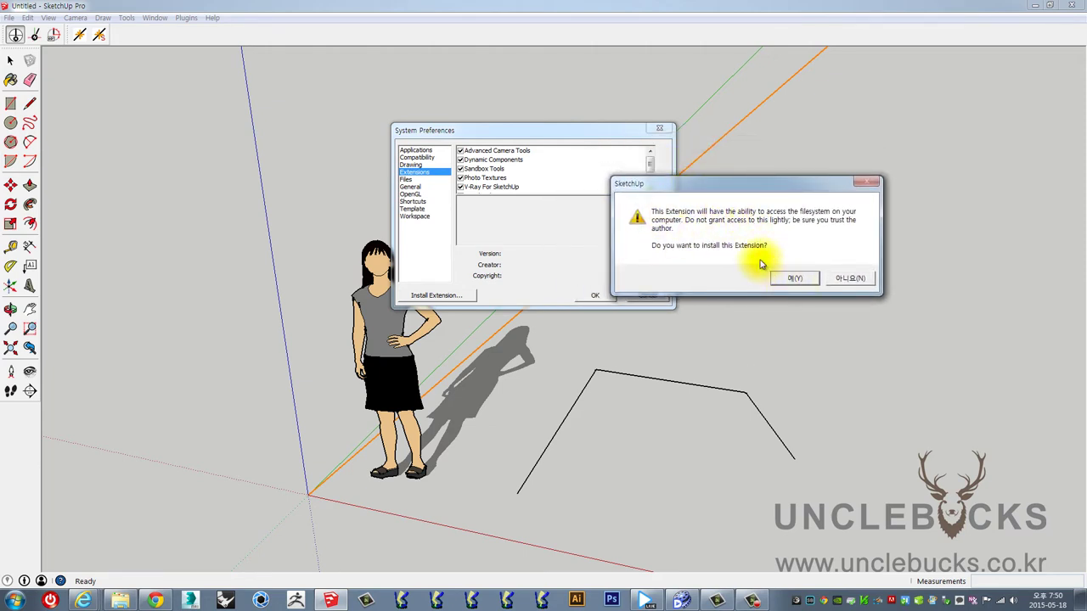
left_click(785, 280)
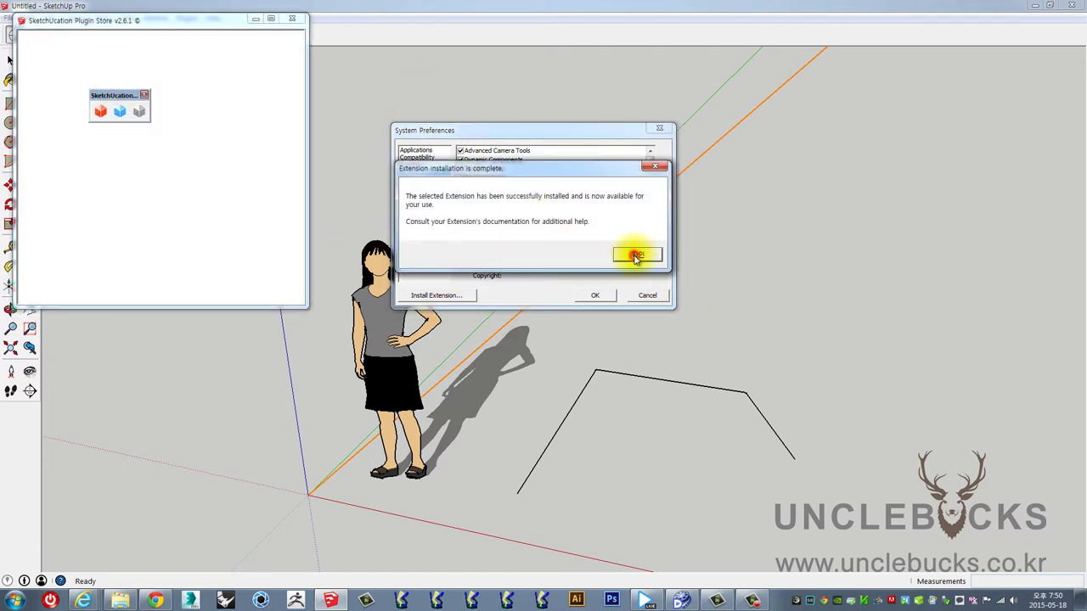
Step: Dismiss the install messages and dock the SketchUcation toolbar in the top row
left_click(636, 255)
left_click(594, 294)
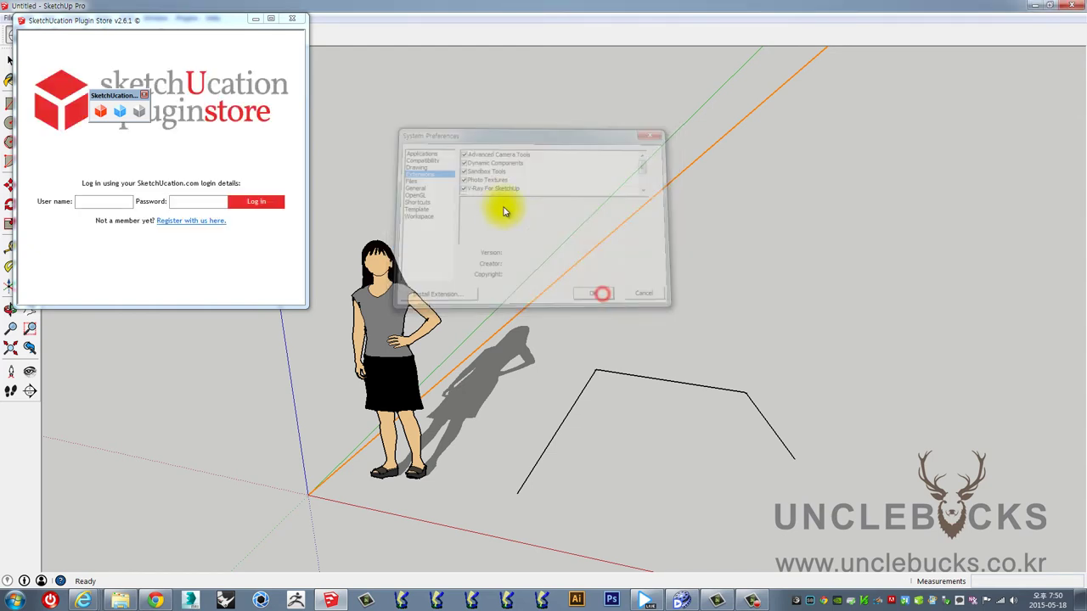
left_click_drag(182, 25, 578, 91)
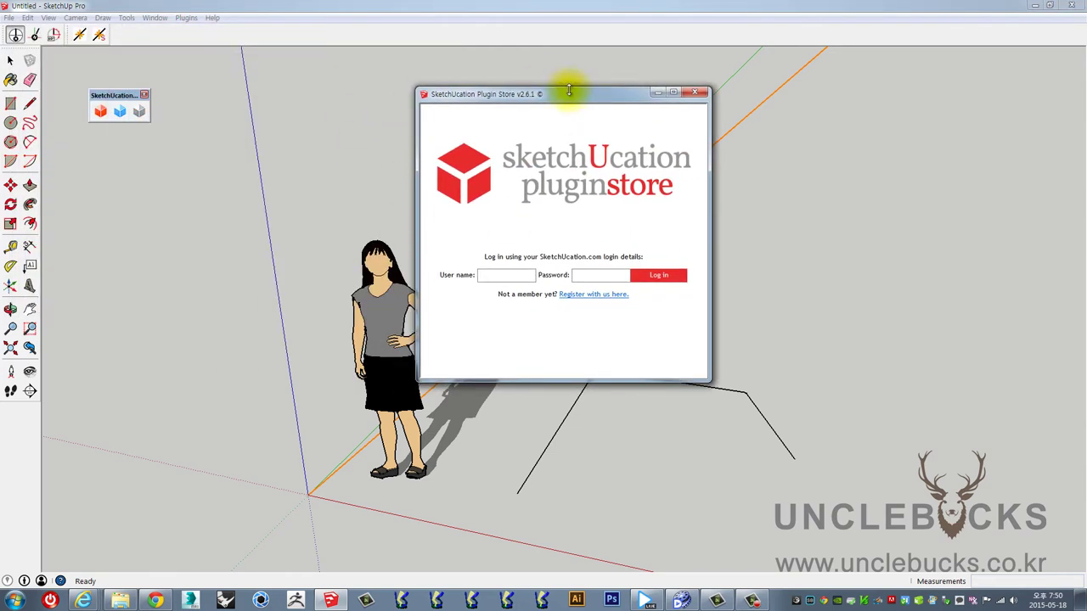
left_click_drag(136, 95, 147, 34)
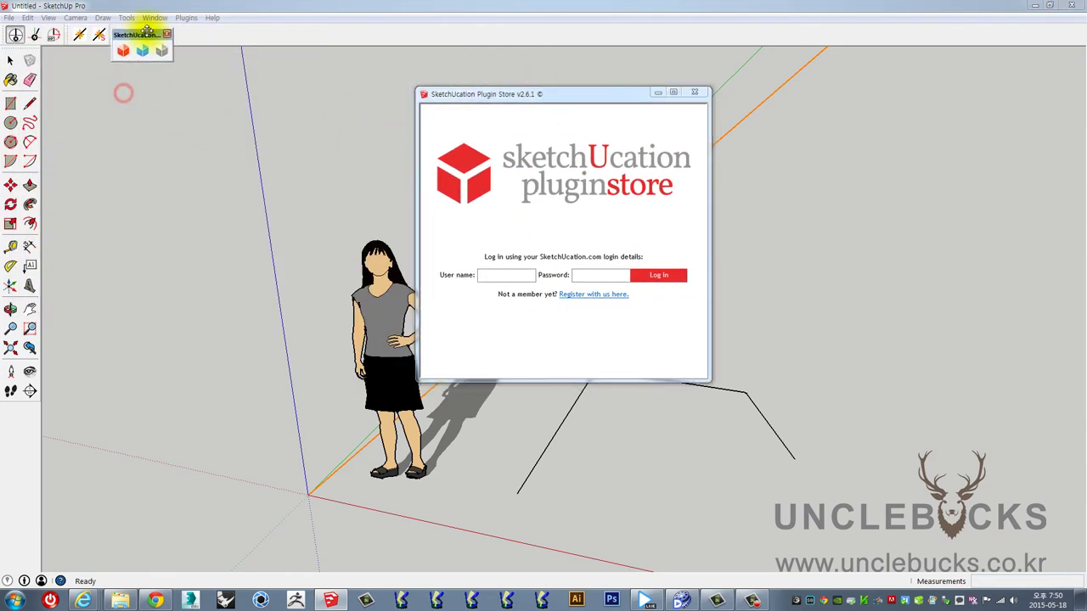
Step: Reopen the Plugin Store login and close Internet Explorer with all its tabs
left_click(695, 94)
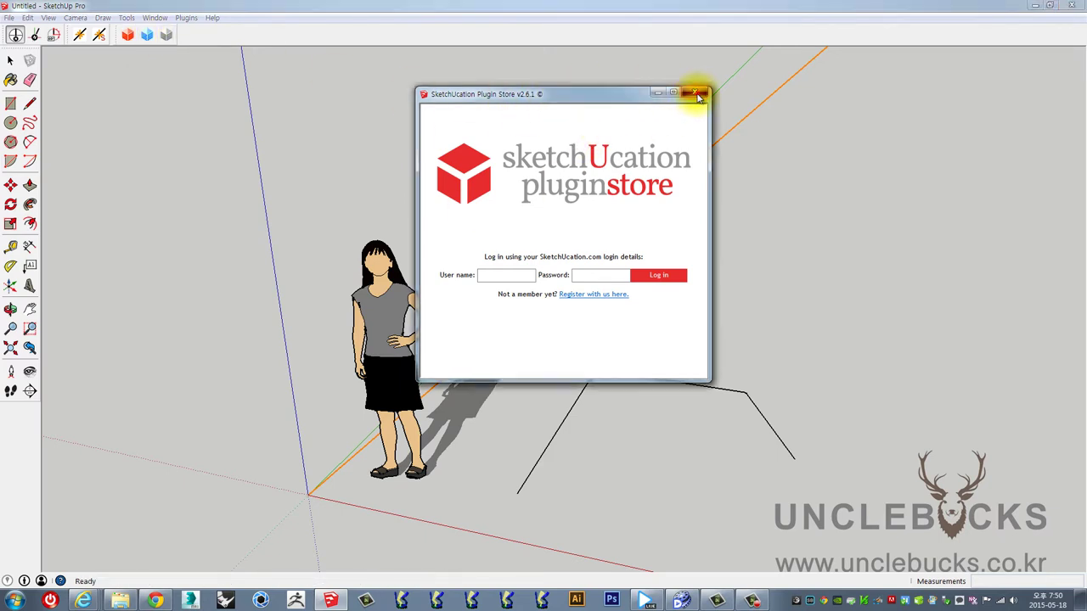
left_click(128, 35)
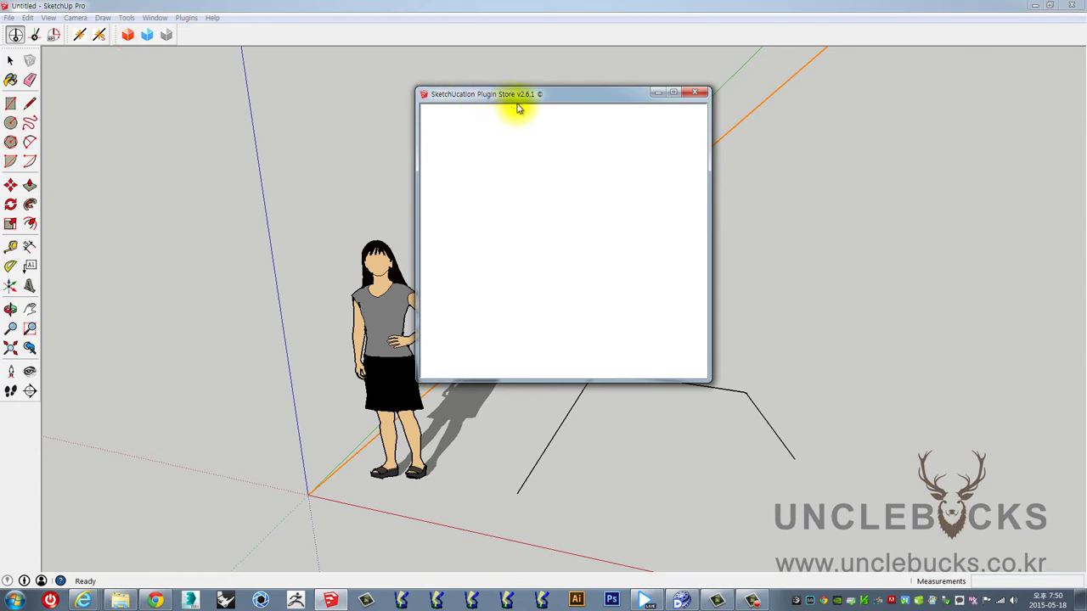
left_click_drag(512, 98, 676, 98)
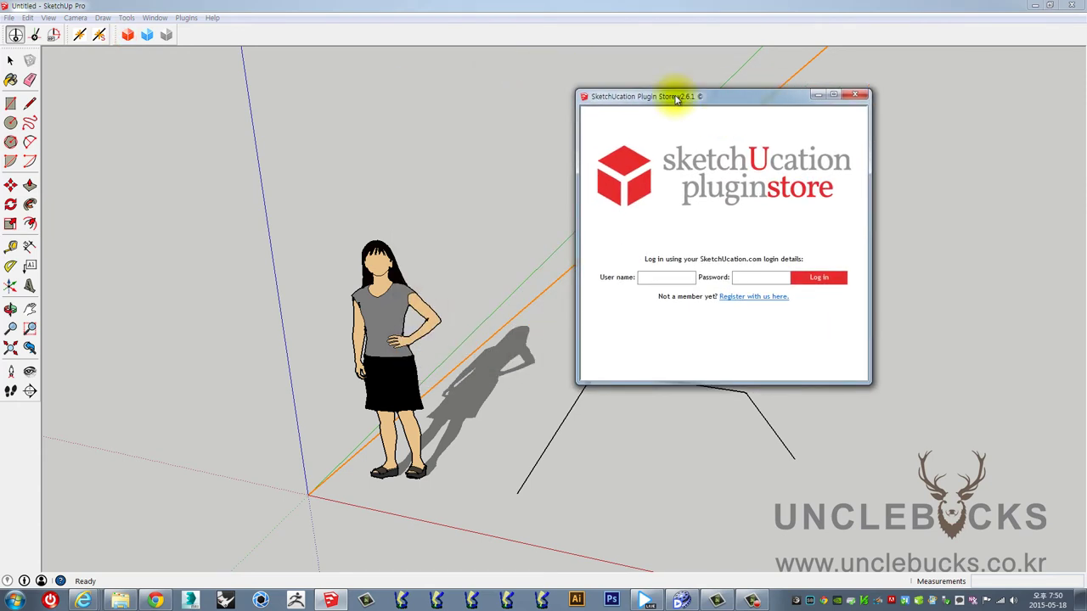
left_click(658, 276)
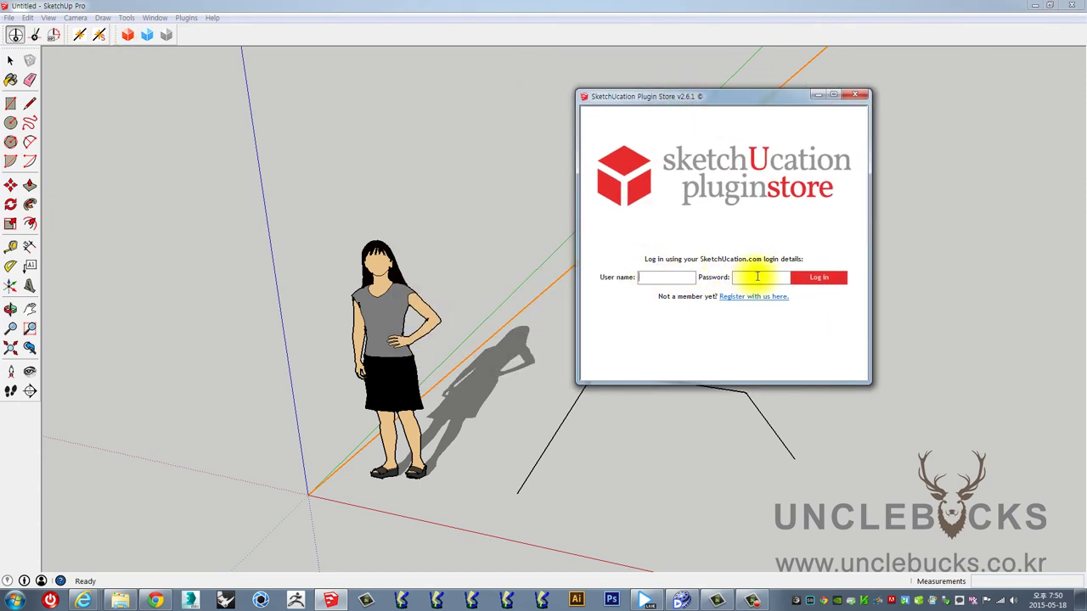
mouse_move(83, 601)
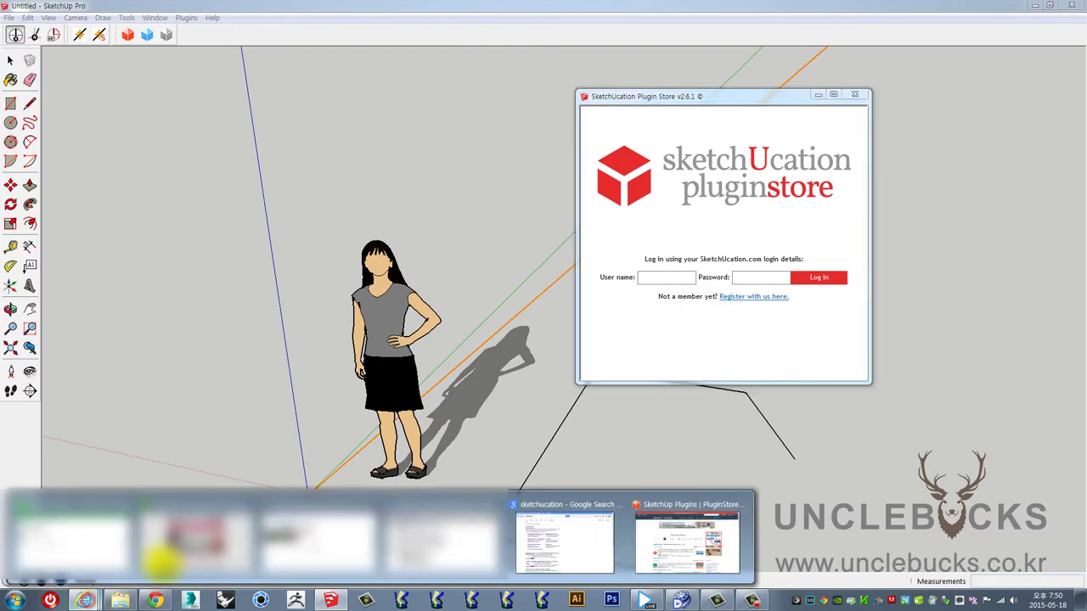
left_click(690, 542)
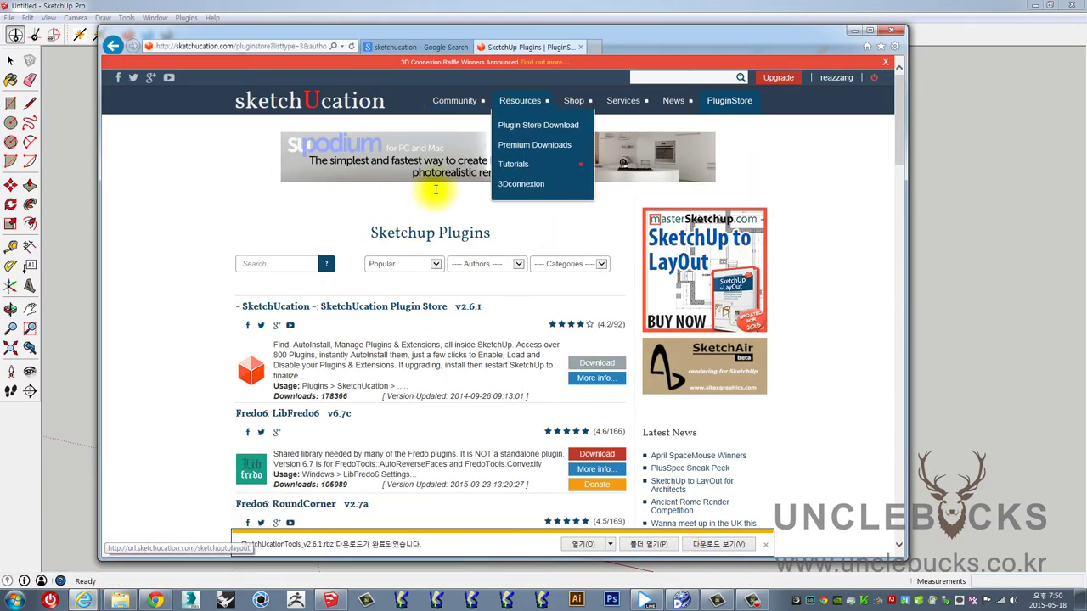
left_click(890, 33)
left_click(488, 301)
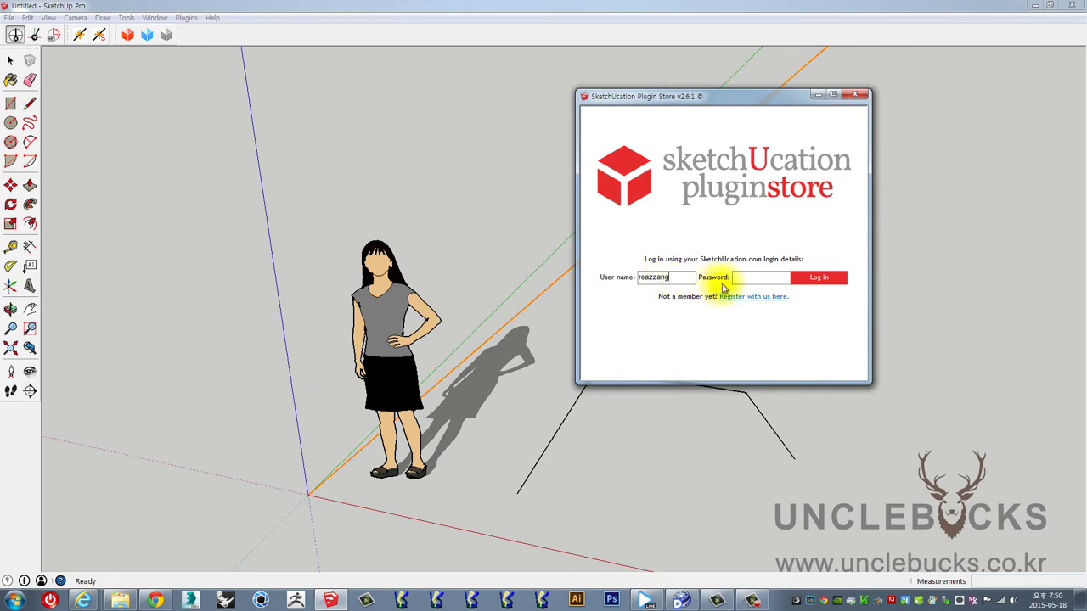
Step: Enter the account password, log in, continue to PluginStore, and enlarge its window
left_click(749, 276)
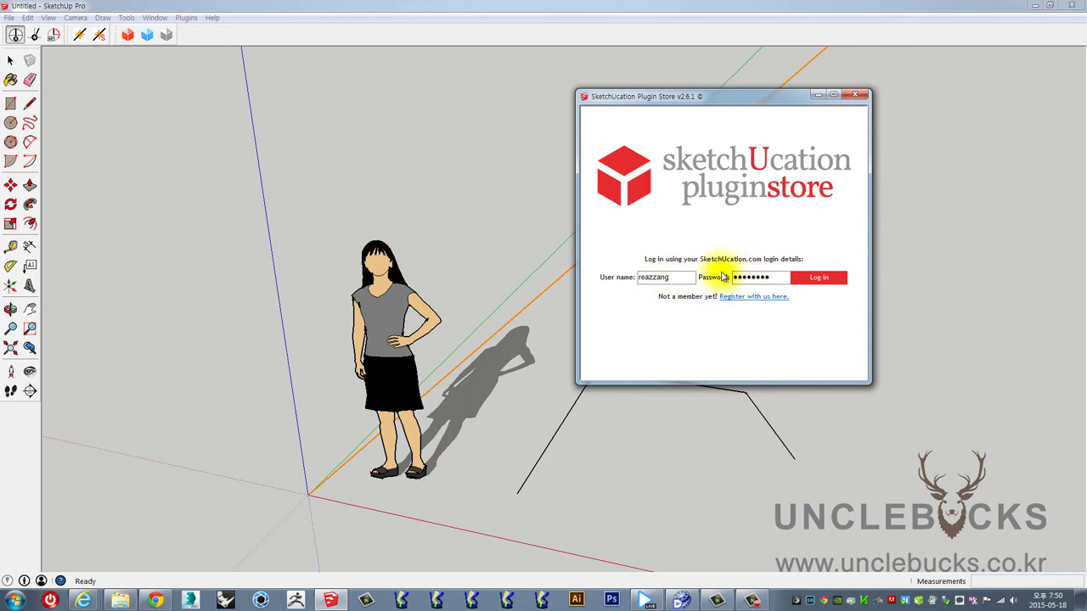
key("Return")
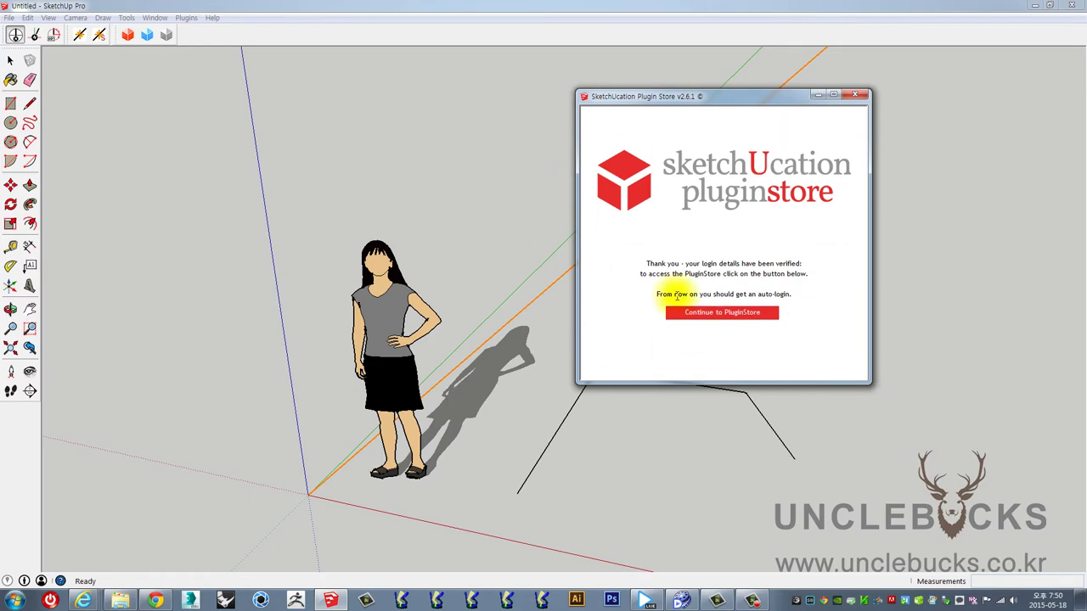
left_click(704, 319)
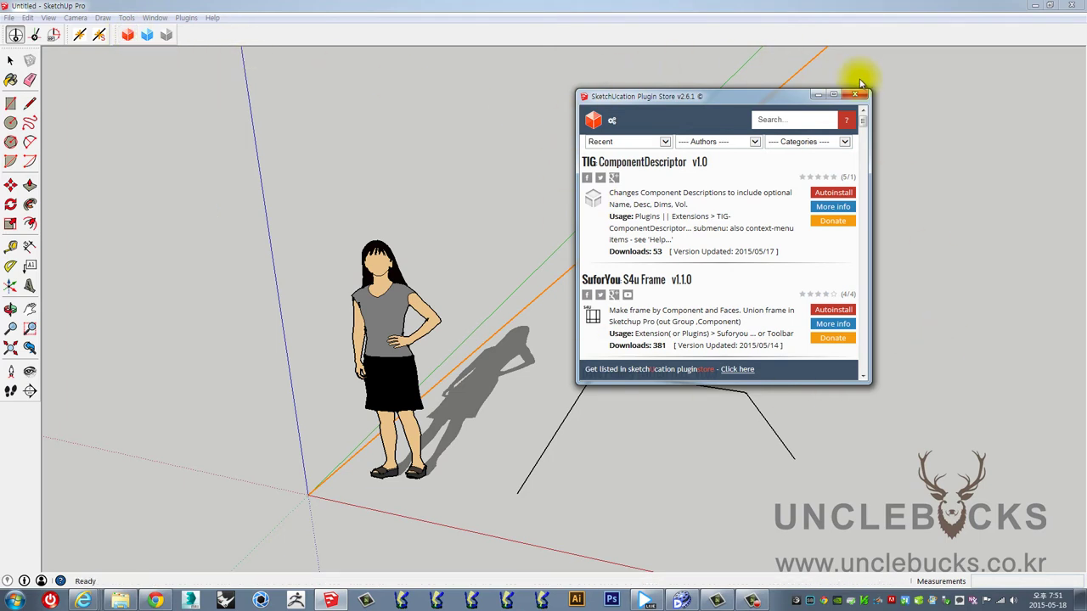
left_click_drag(868, 380, 908, 510)
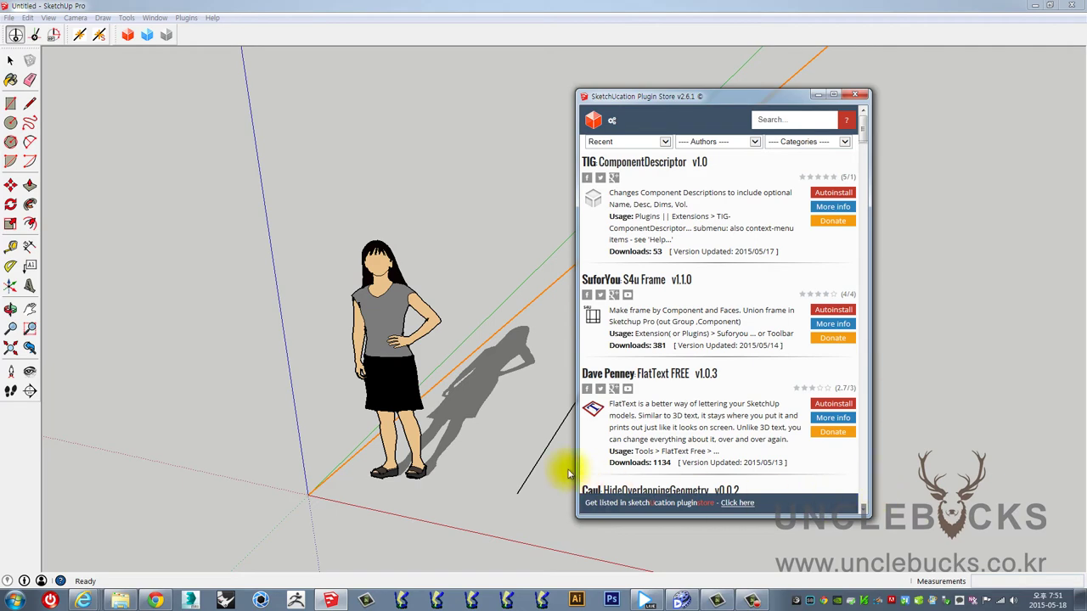
left_click_drag(666, 99, 664, 78)
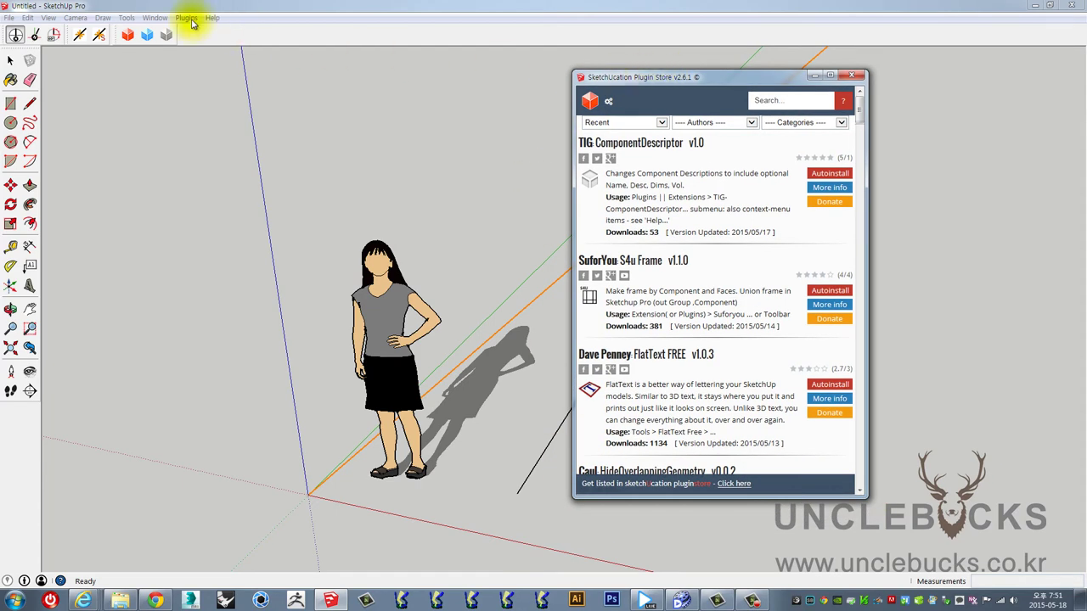
left_click(153, 17)
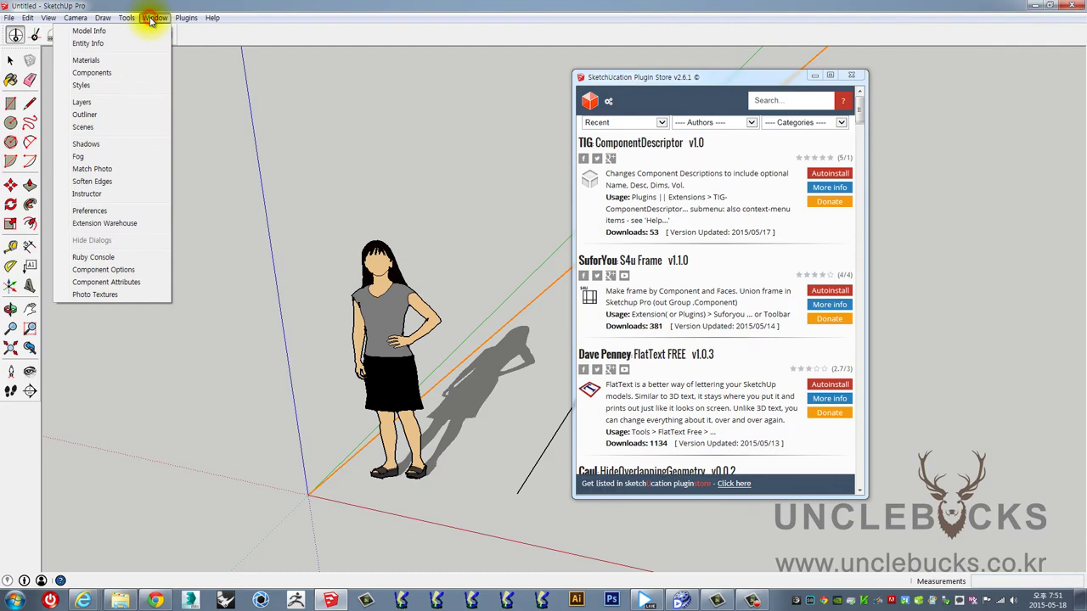
left_click(100, 223)
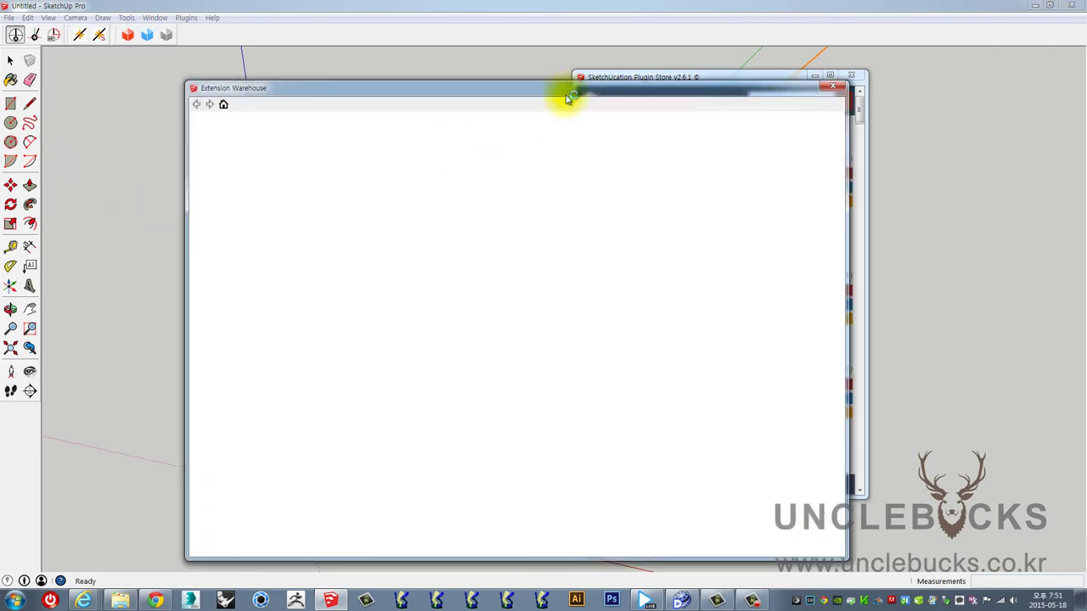
mouse_move(632, 90)
left_mouse_down()
mouse_move(462, 65)
mouse_move(511, 64)
left_mouse_up()
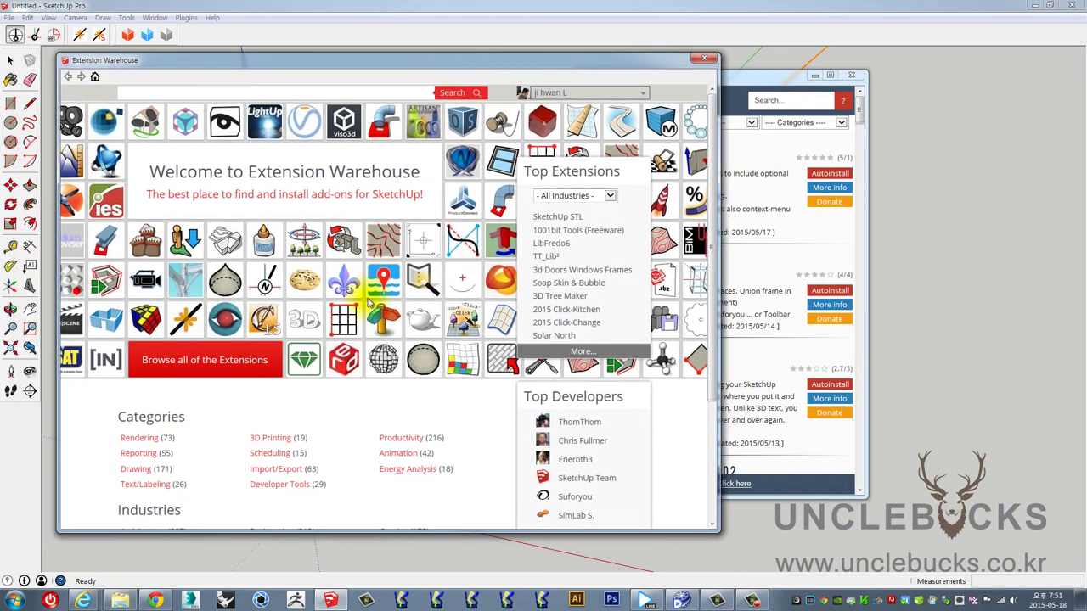
left_click(557, 337)
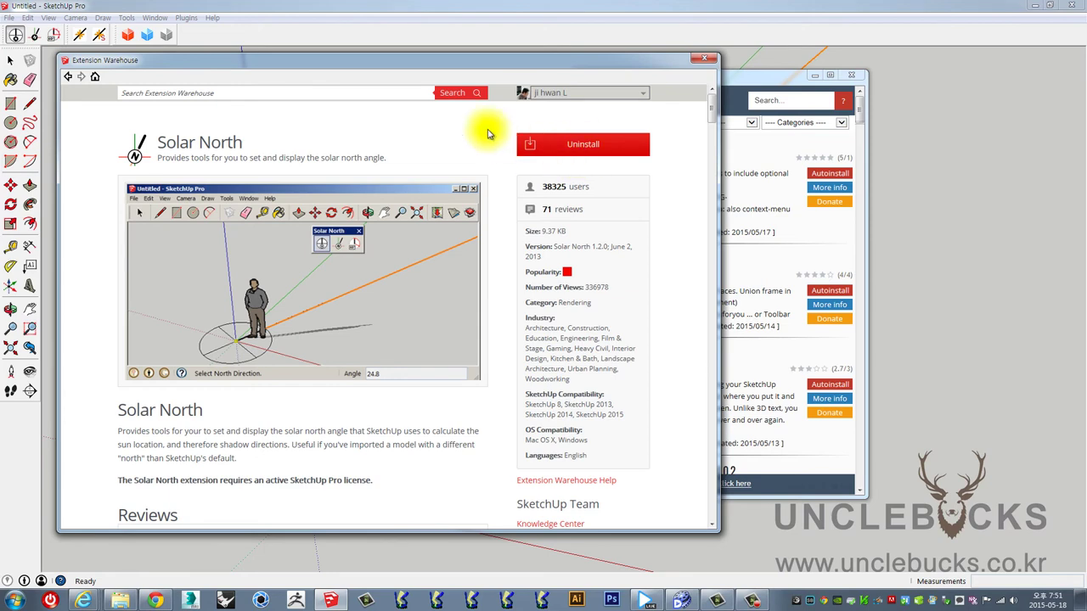
scroll(480, 308, "down", 3)
scroll(254, 280, "up", 3)
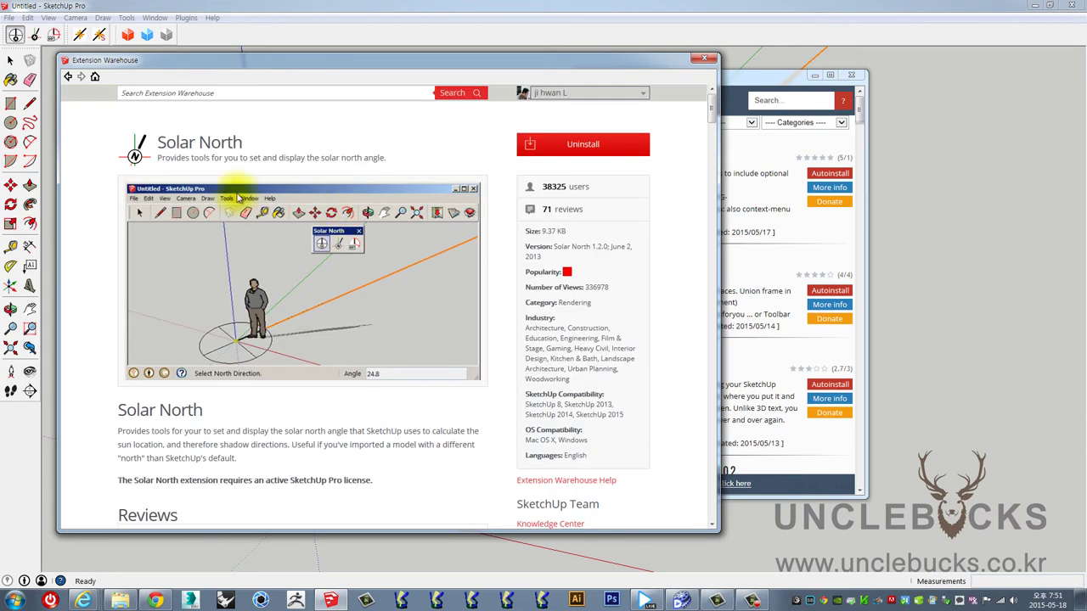
left_click(68, 77)
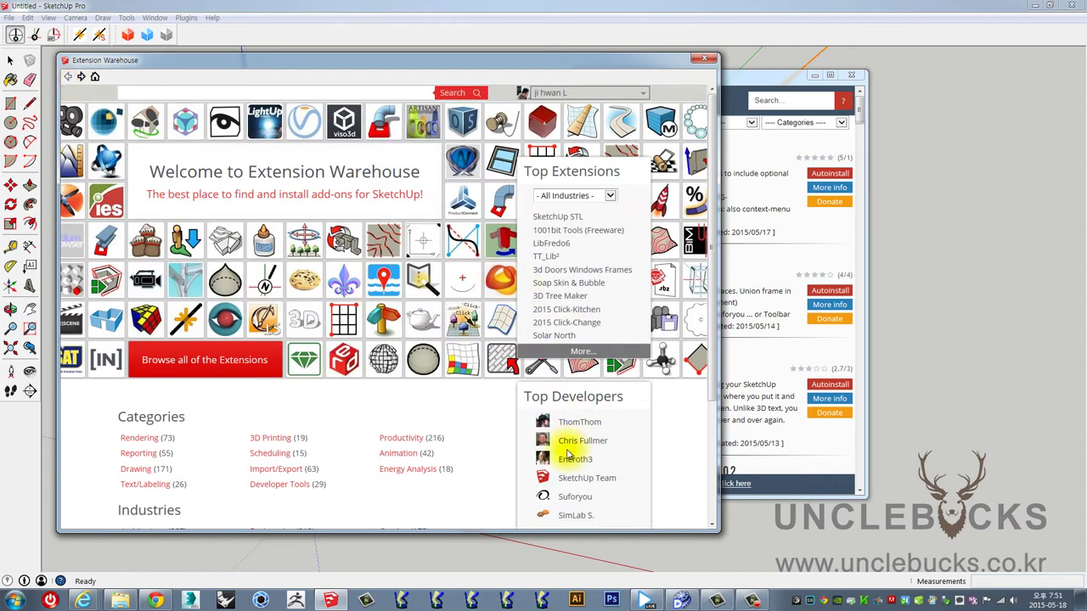
left_click(572, 272)
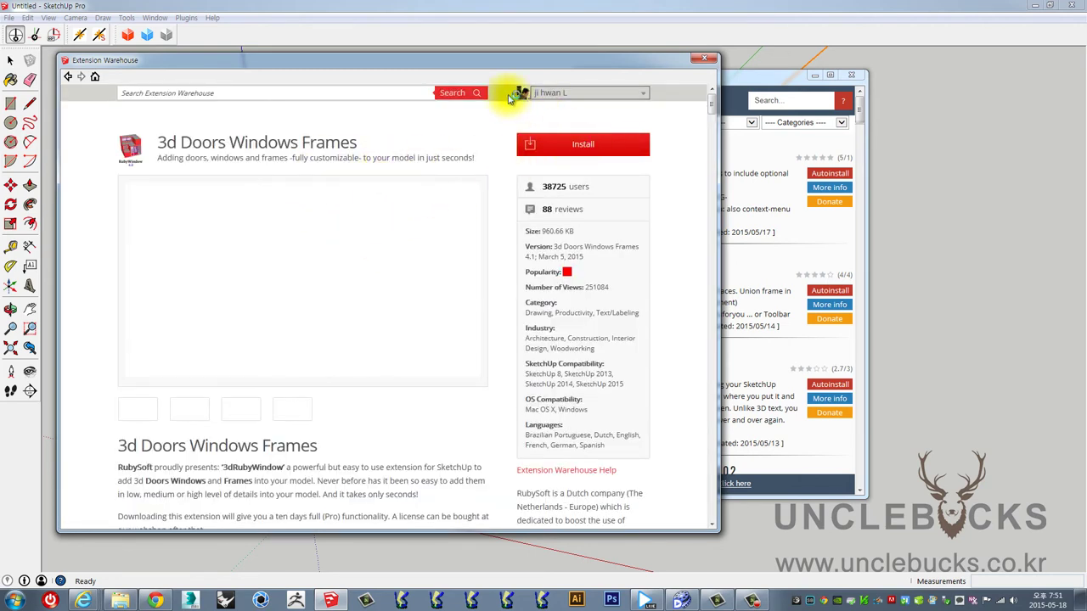
left_click(703, 62)
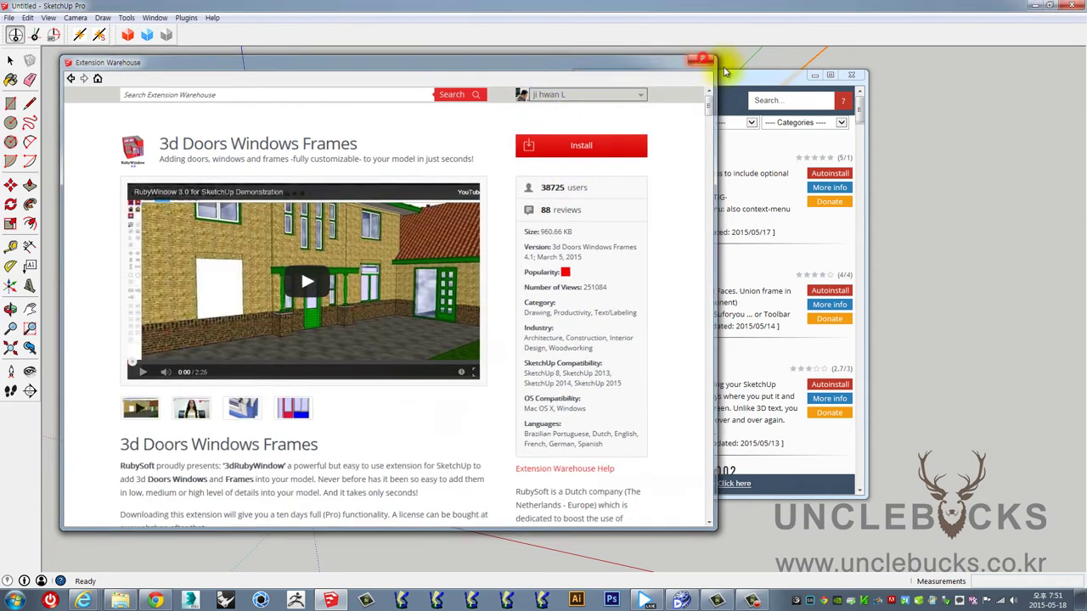
left_click_drag(625, 77, 589, 86)
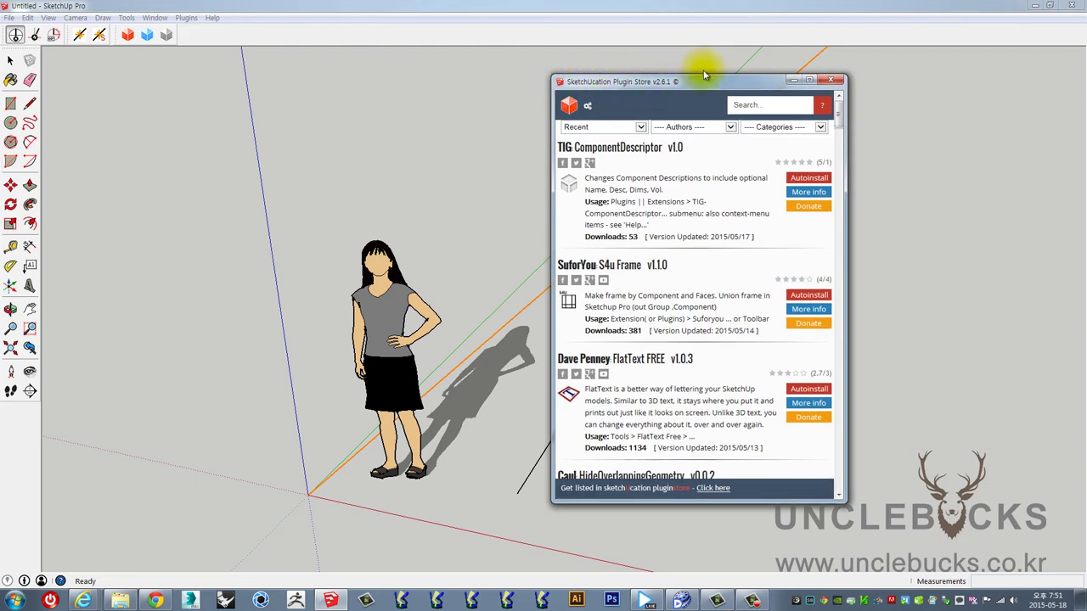
Step: Search the Plugin Store for extrude plugins
left_click_drag(661, 82, 696, 84)
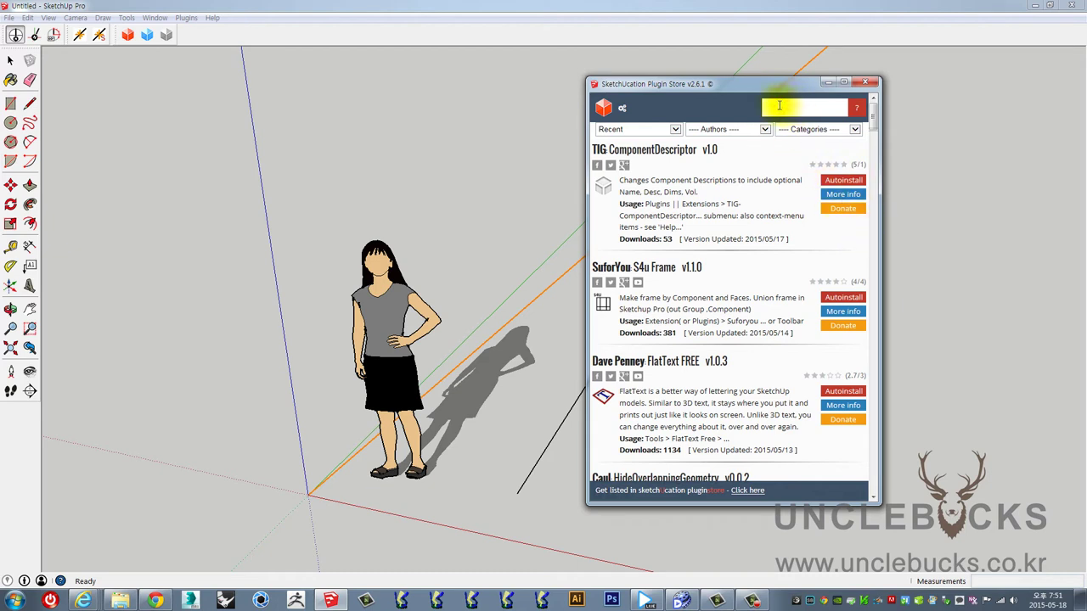
left_click(723, 130)
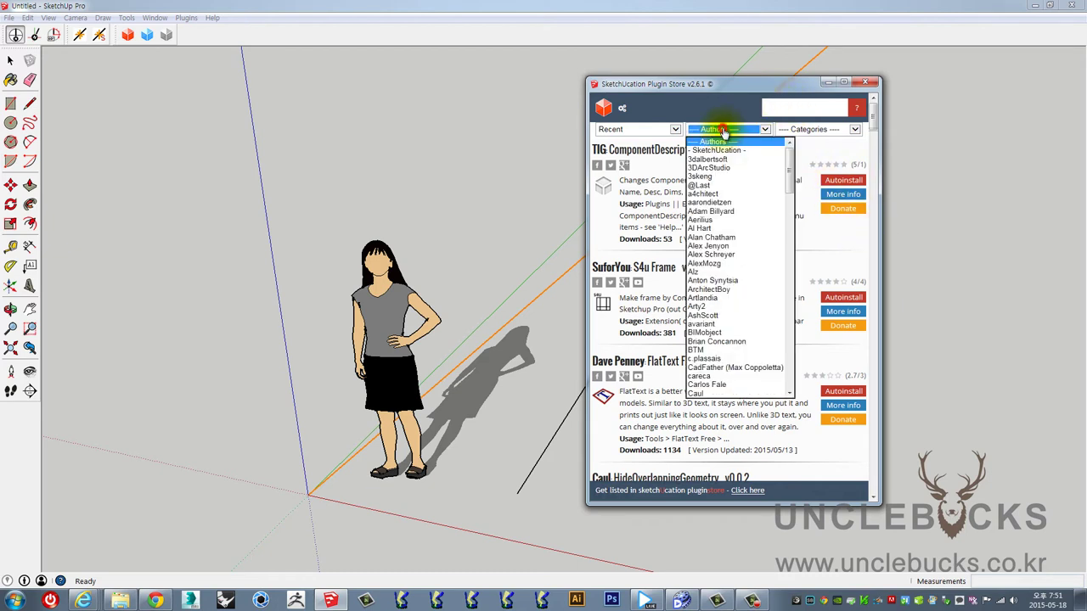
left_click(784, 107)
type("extrude")
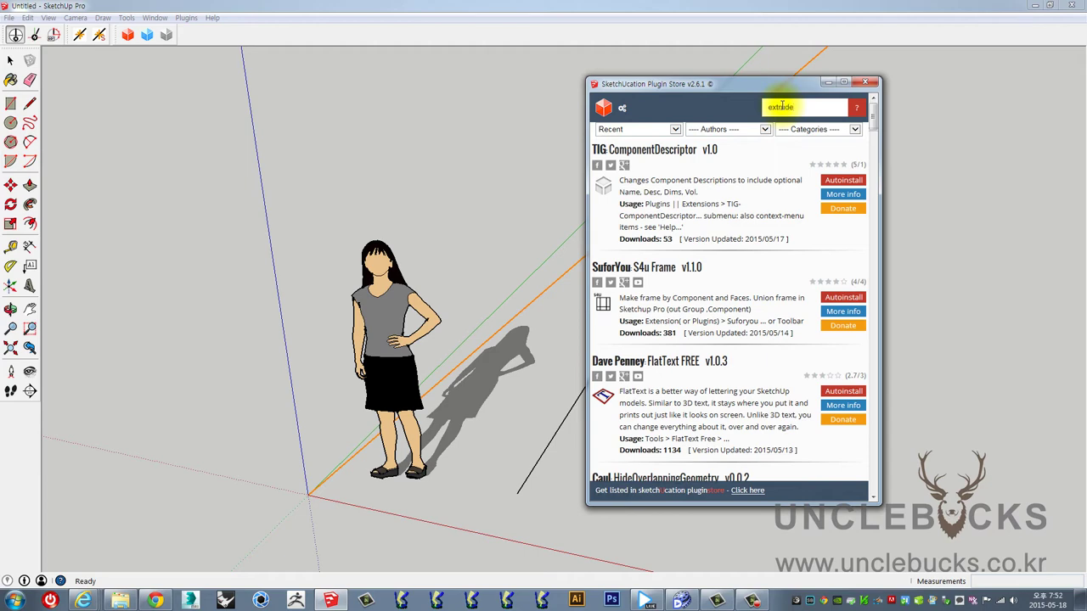
key("Return")
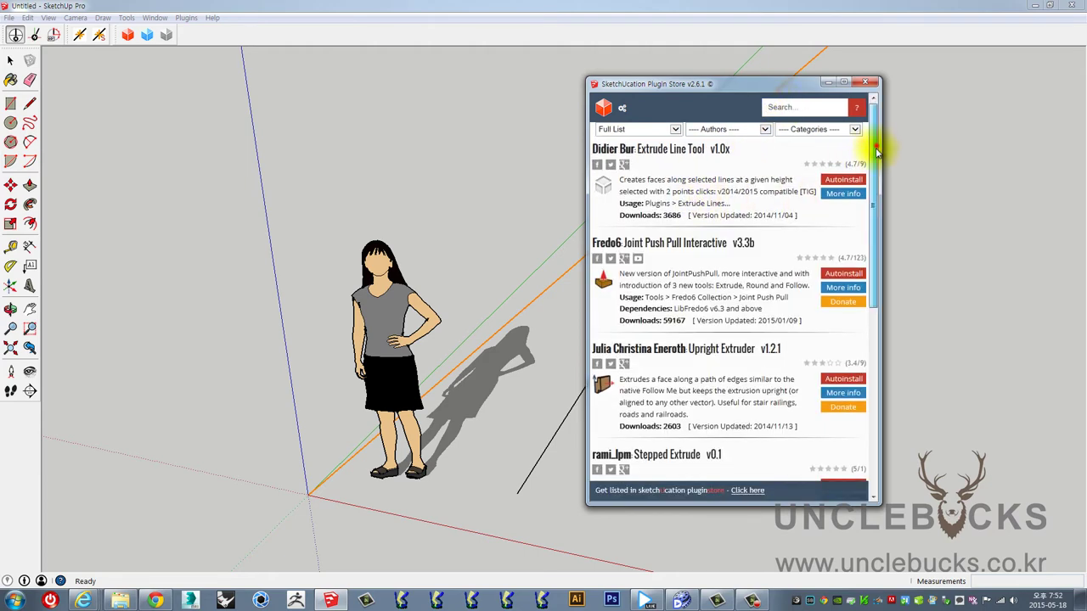
left_click_drag(877, 151, 837, 388)
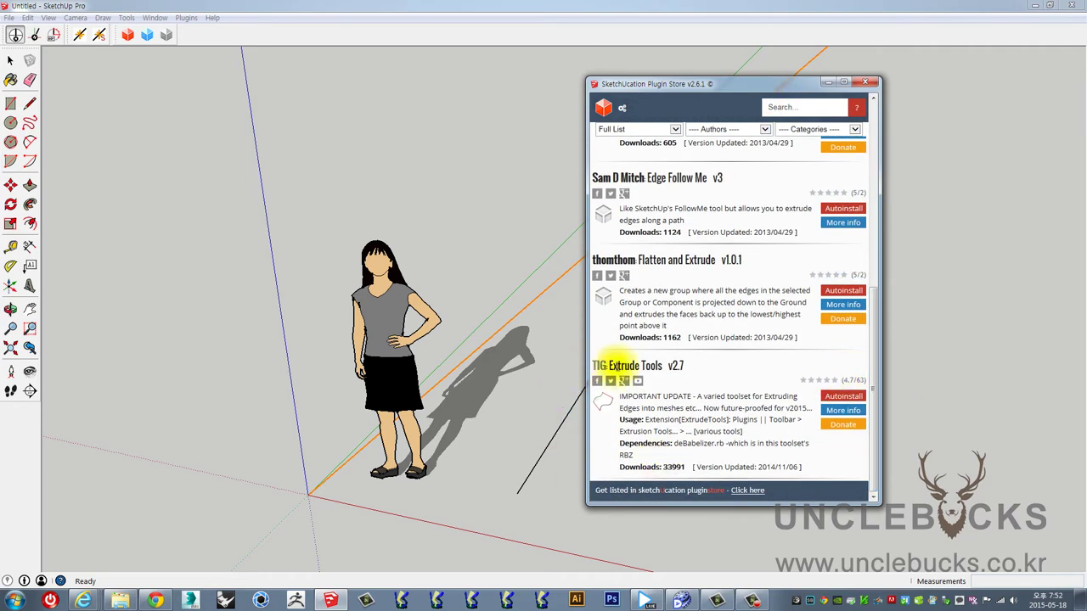
Step: AutoInstall TIG Extrude Tools v2.7 into the ProgramData Plugins folder and dismiss the finished notice
left_click(844, 398)
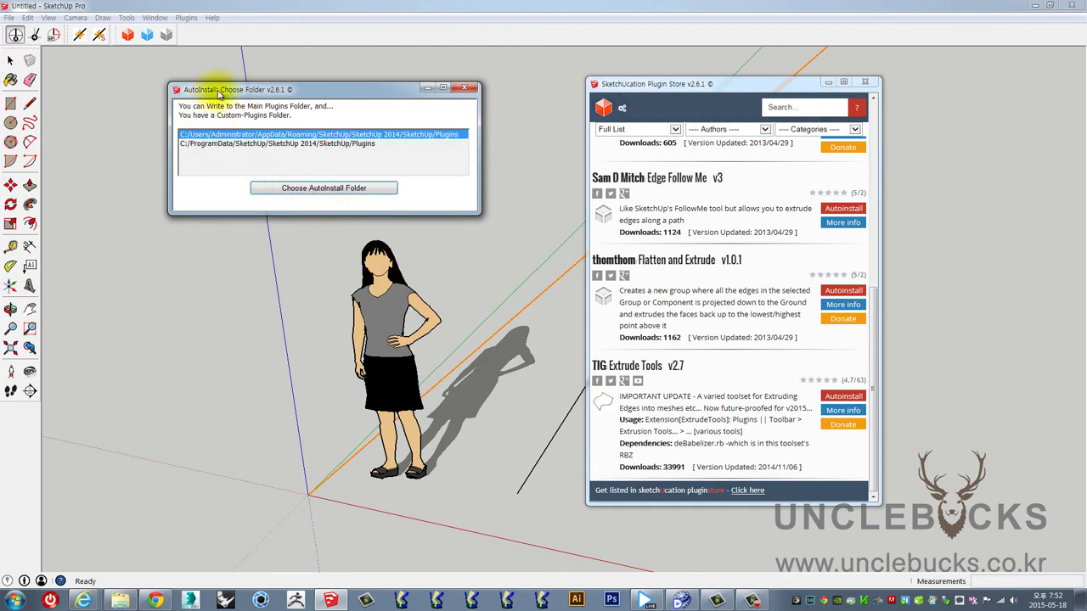
left_click_drag(219, 92, 217, 106)
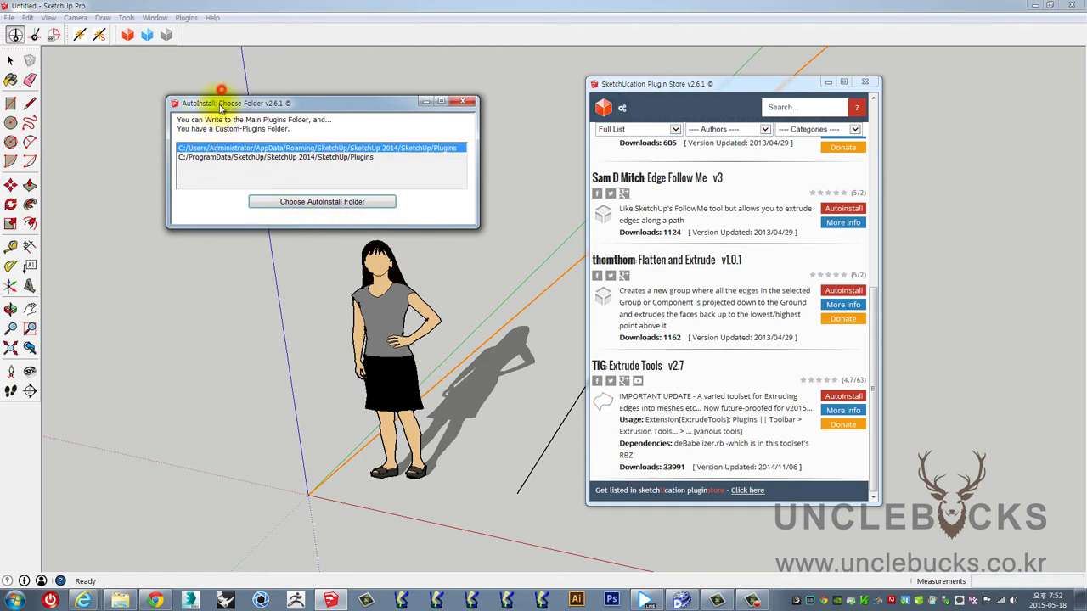
left_click(188, 162)
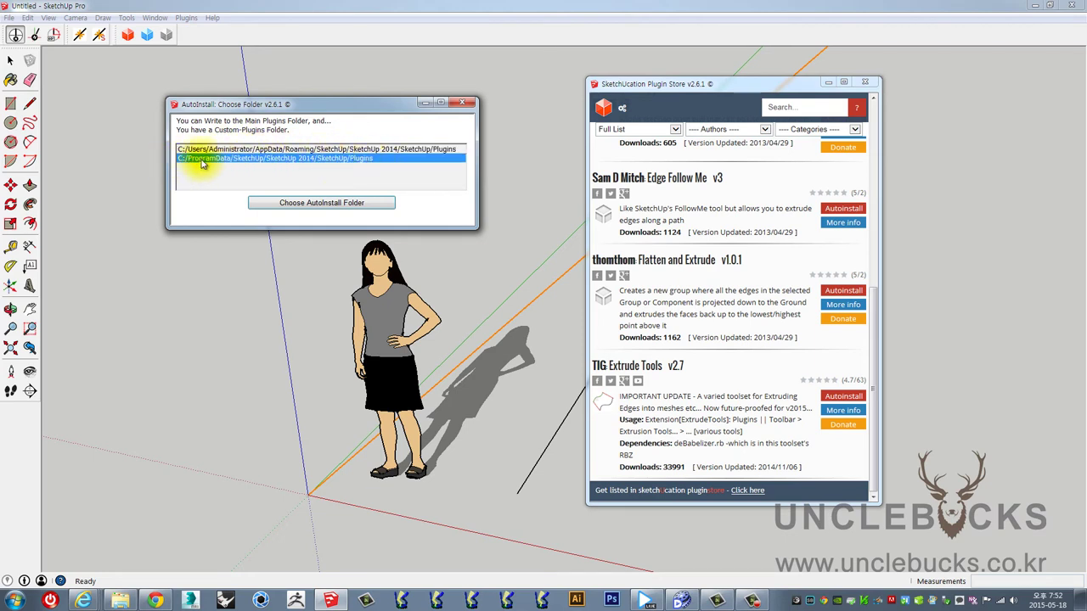
left_click(329, 159)
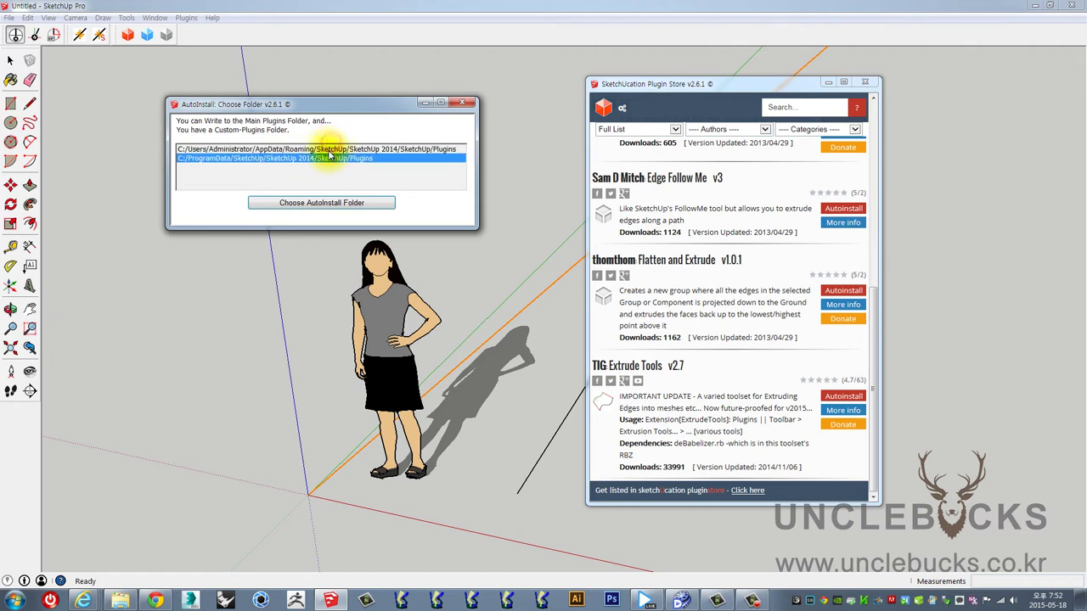
left_click(319, 206)
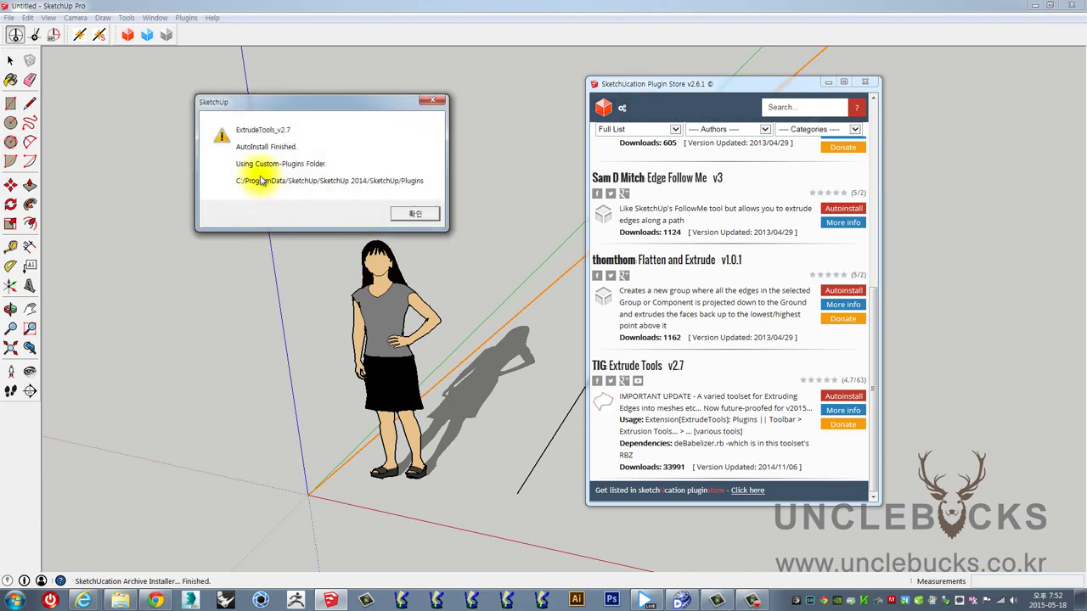
left_click(410, 213)
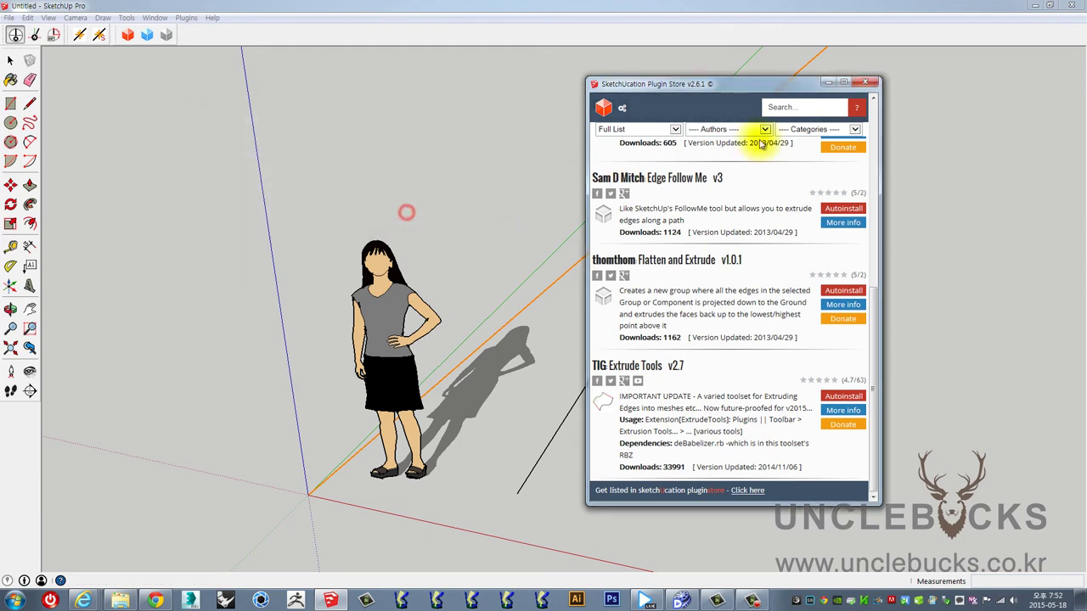
Step: Close the Plugin Store and dock the Extrusion Tools toolbar in the top row
left_click(874, 83)
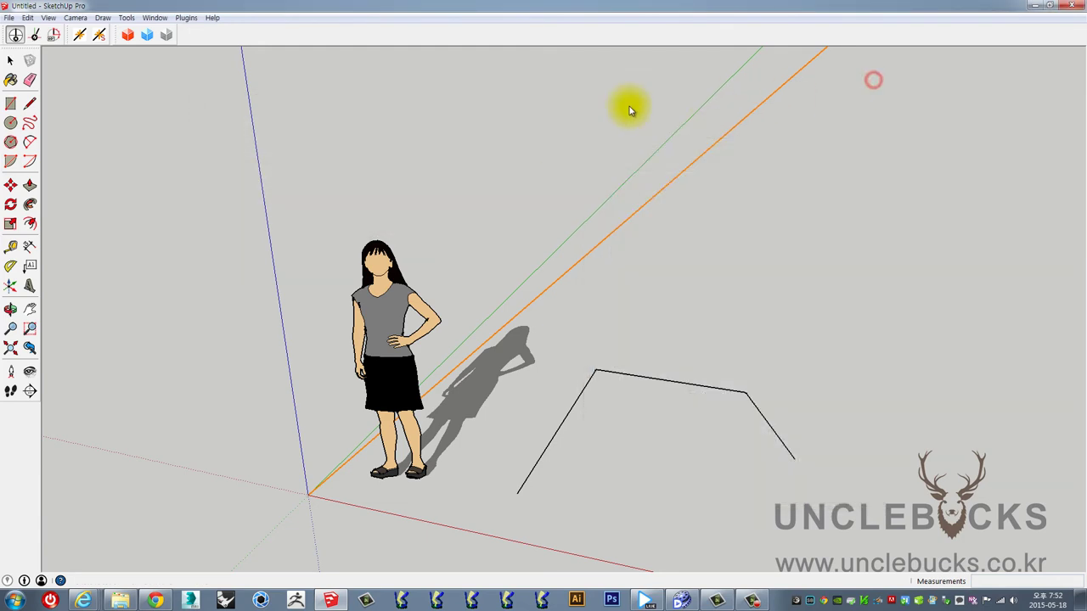
right_click(191, 36)
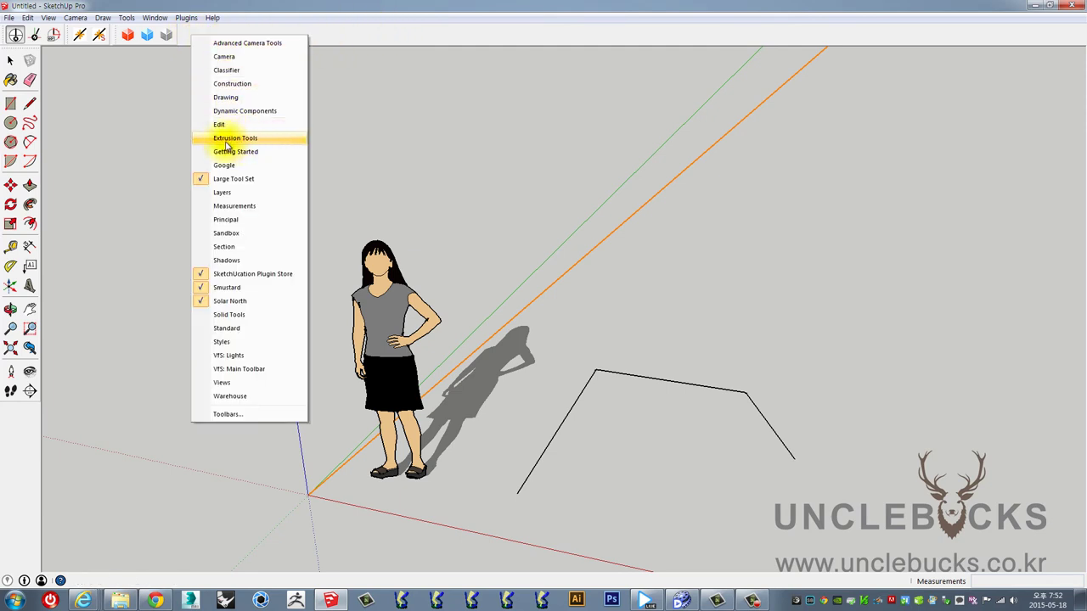
left_click(229, 140)
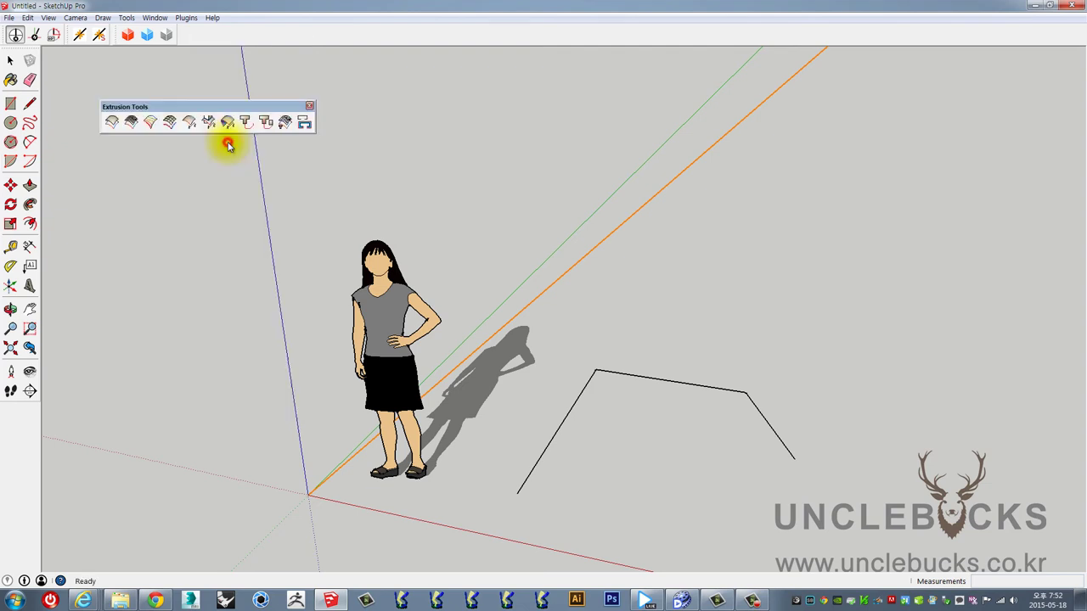
left_click_drag(202, 107, 276, 34)
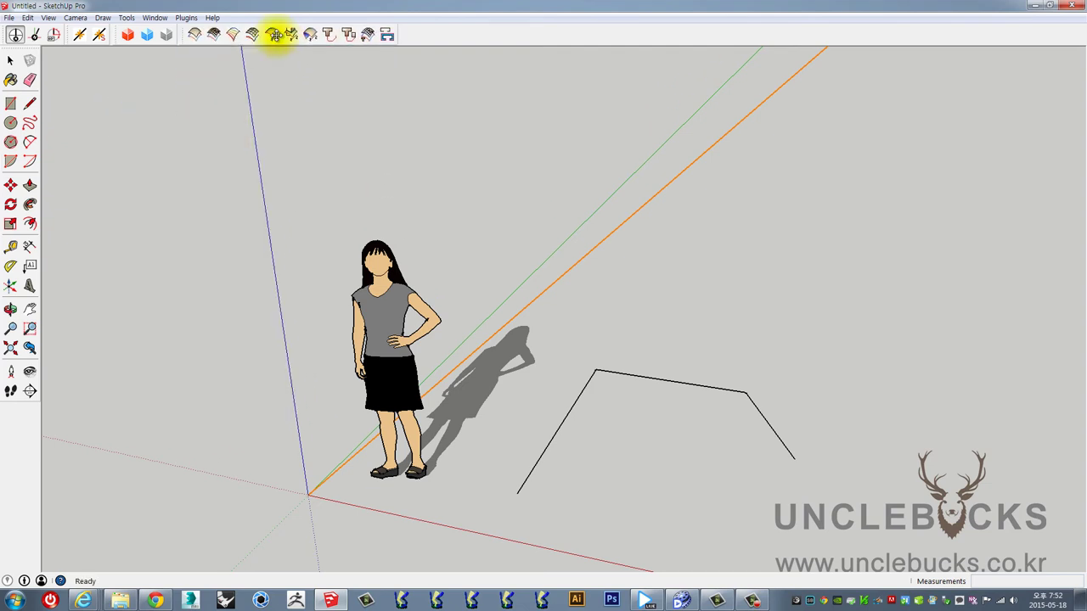
Step: Select the old welded polyline and delete it
left_click(694, 303)
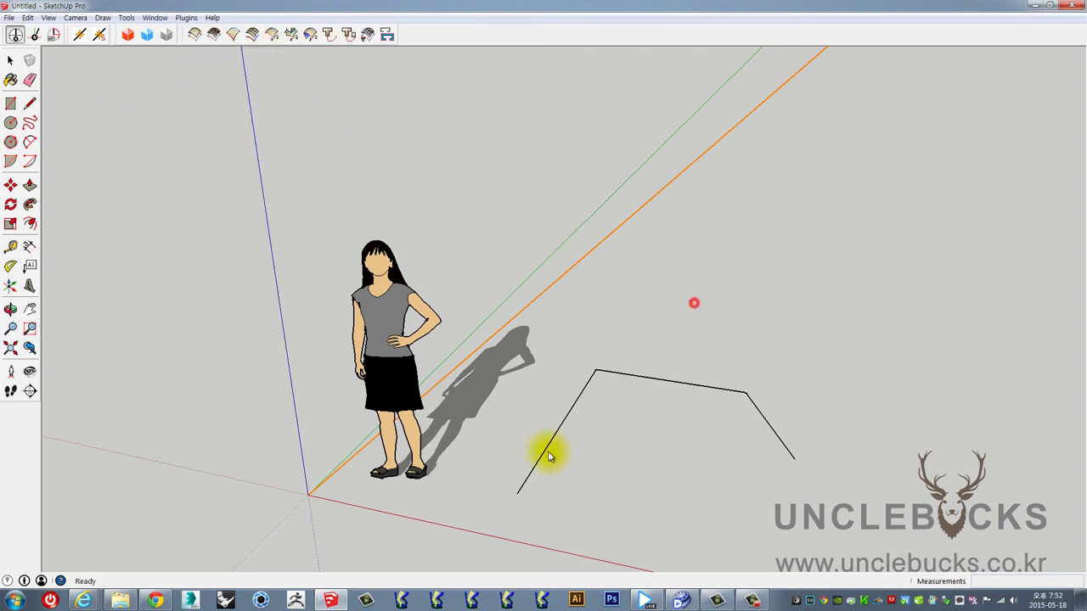
left_click_drag(597, 353, 648, 315)
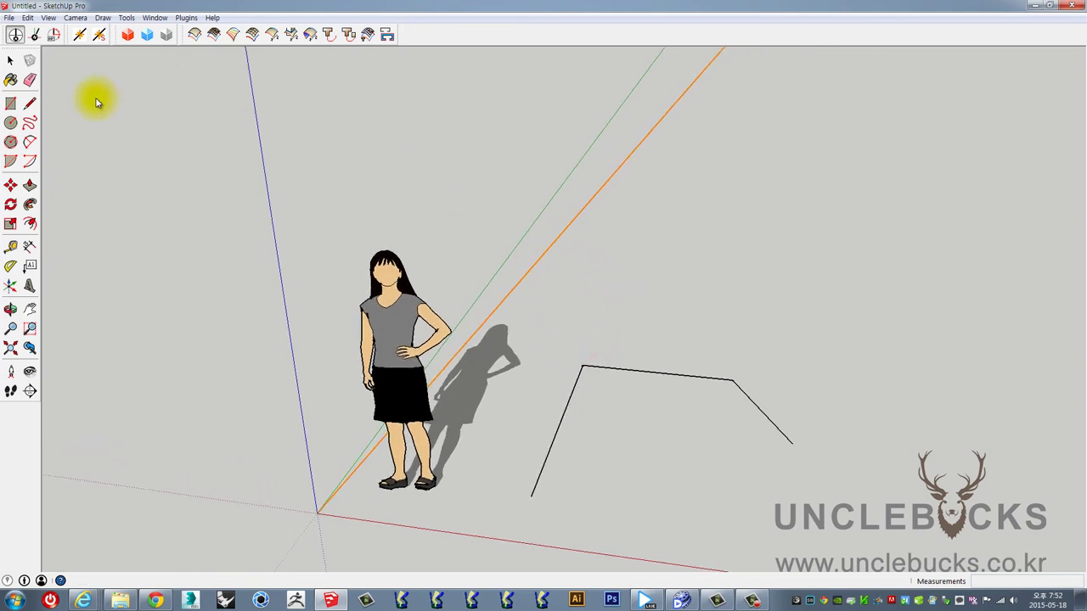
left_click(10, 60)
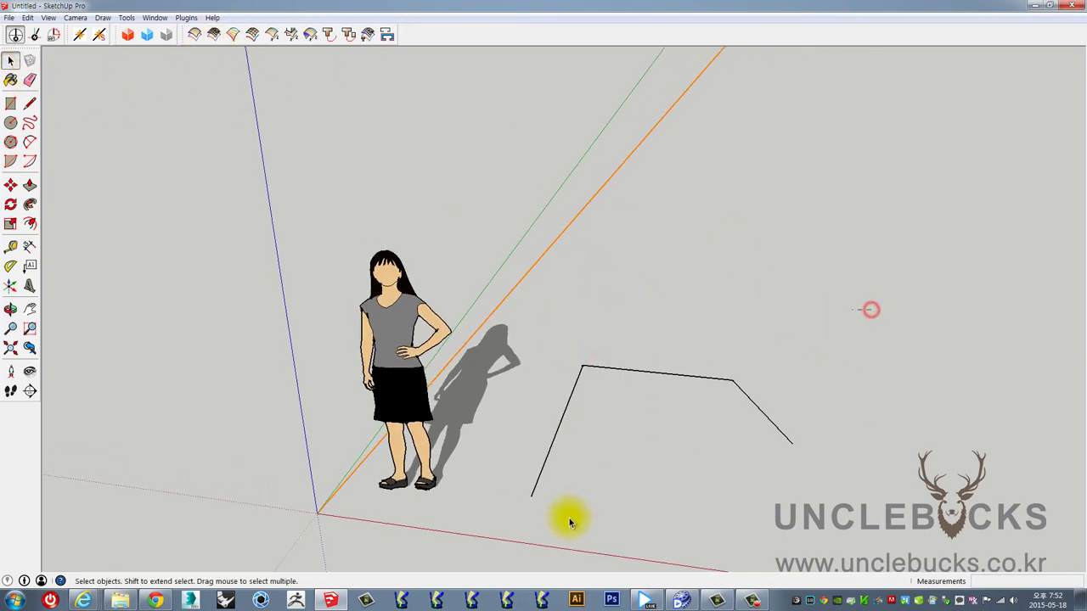
left_click_drag(569, 518, 563, 501)
key("Delete")
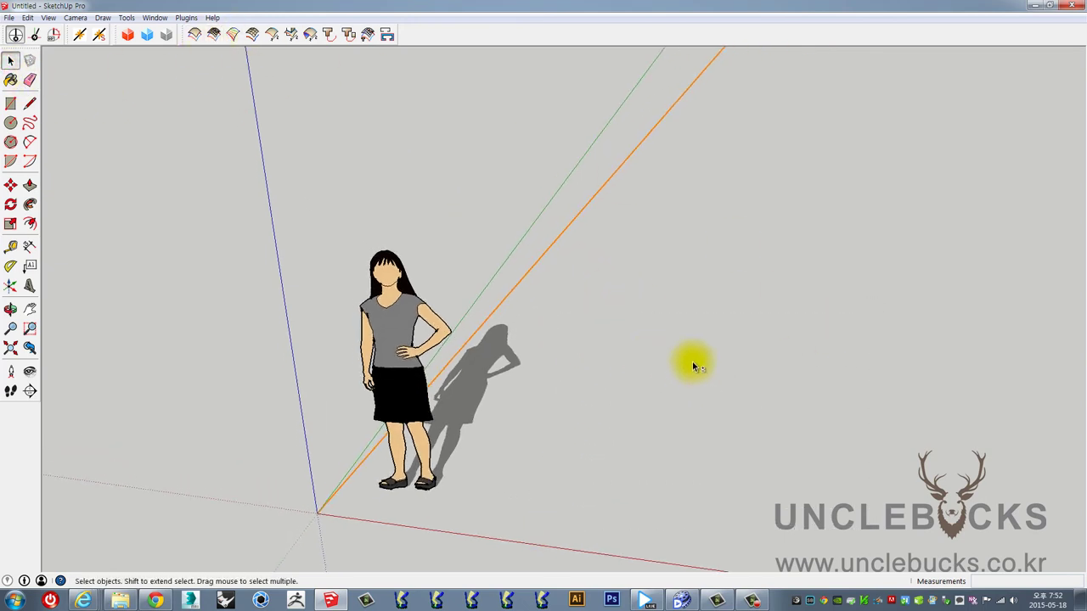
Step: Place a new arc's start point on the ground
middle_click_drag(692, 362, 595, 331, "shift")
left_click(29, 142)
left_click(487, 468)
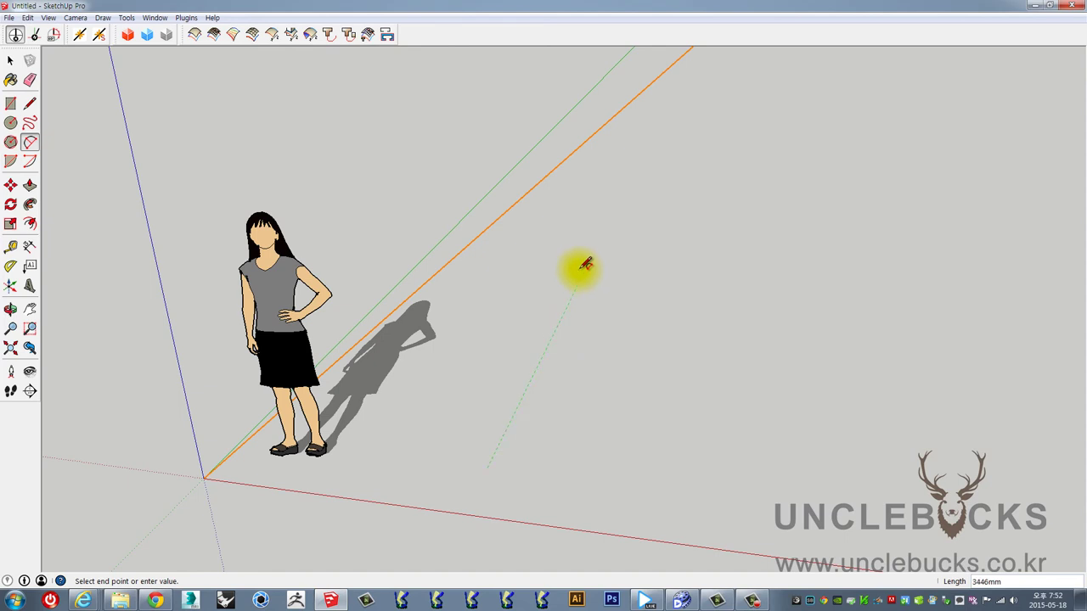
Step: Finish the first arc by fixing its end point and bulge height
left_click(583, 270)
mouse_move(574, 330)
middle_mouse_down()
mouse_move(544, 211)
mouse_move(555, 296)
middle_mouse_up()
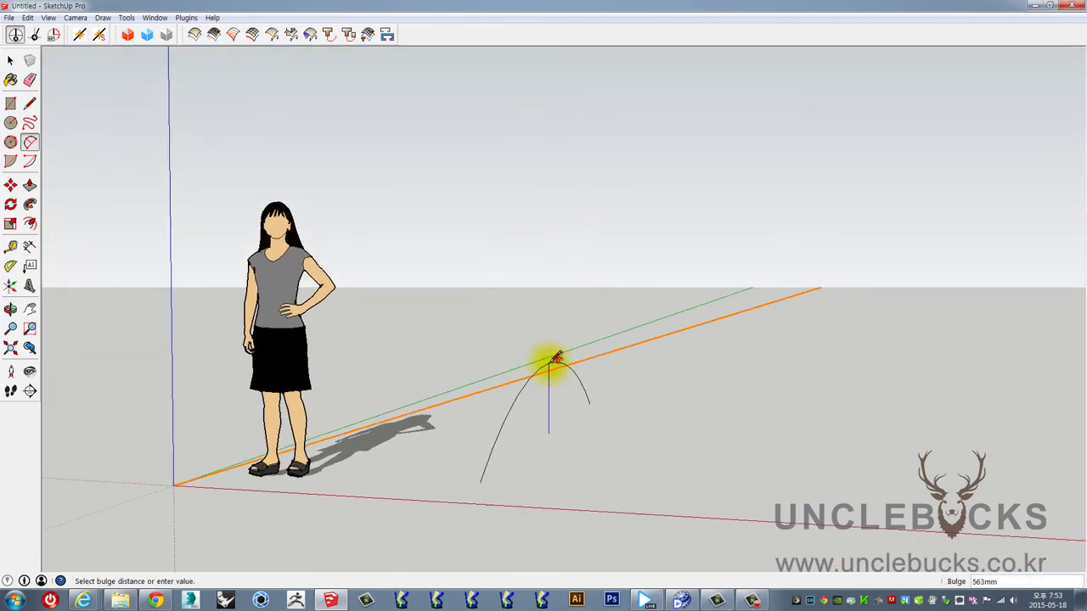
left_click(554, 357)
mouse_move(586, 346)
middle_mouse_down()
mouse_move(517, 267)
mouse_move(528, 402)
middle_mouse_up()
key("space")
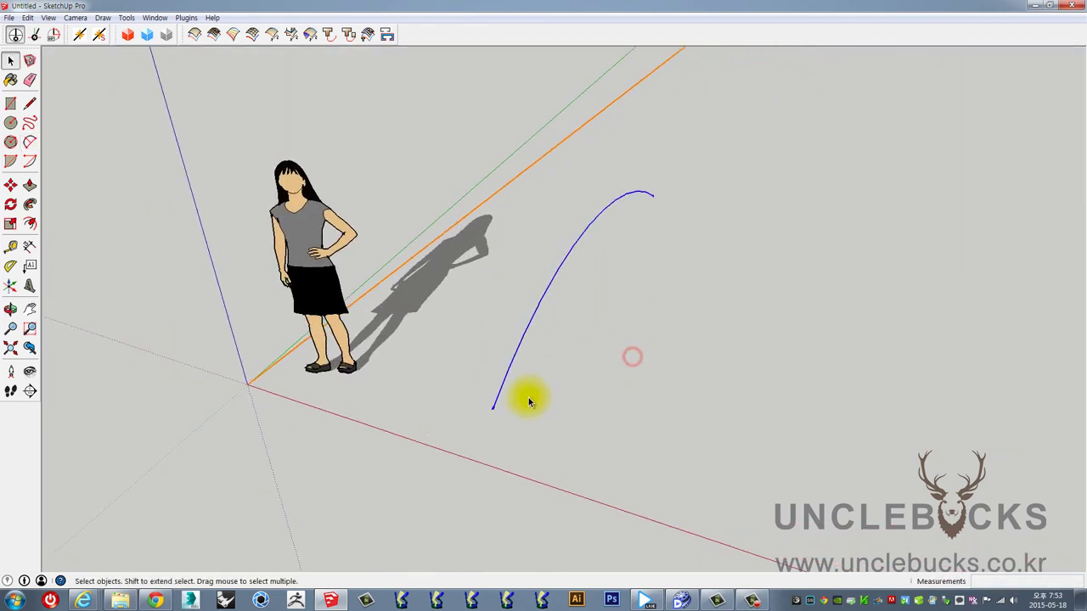
Step: Rotate-copy the arc 90° about its end point
left_click(11, 204)
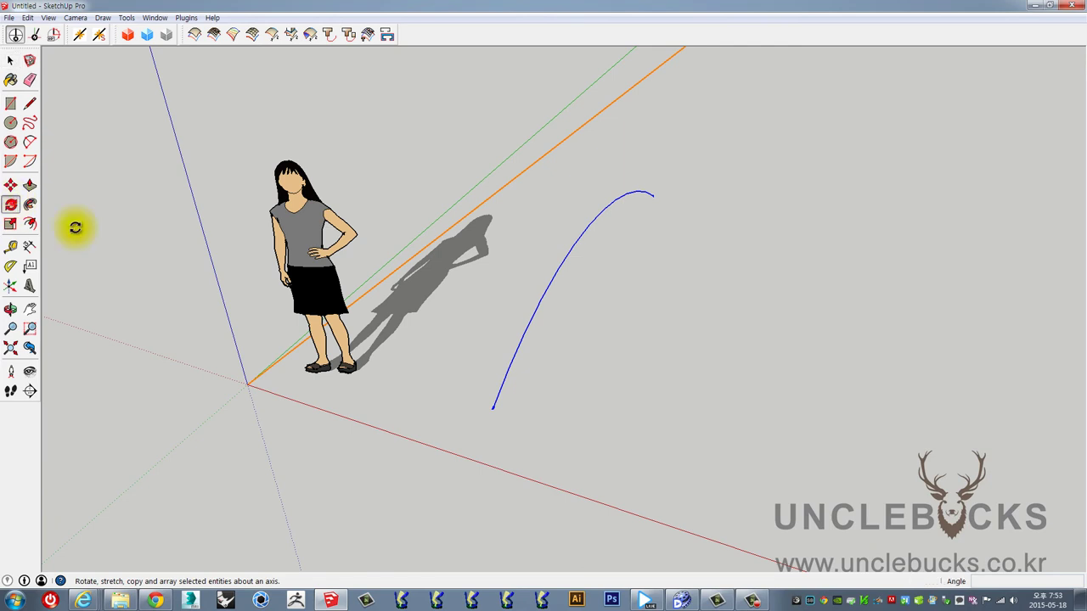
left_click(654, 200)
left_click(587, 286)
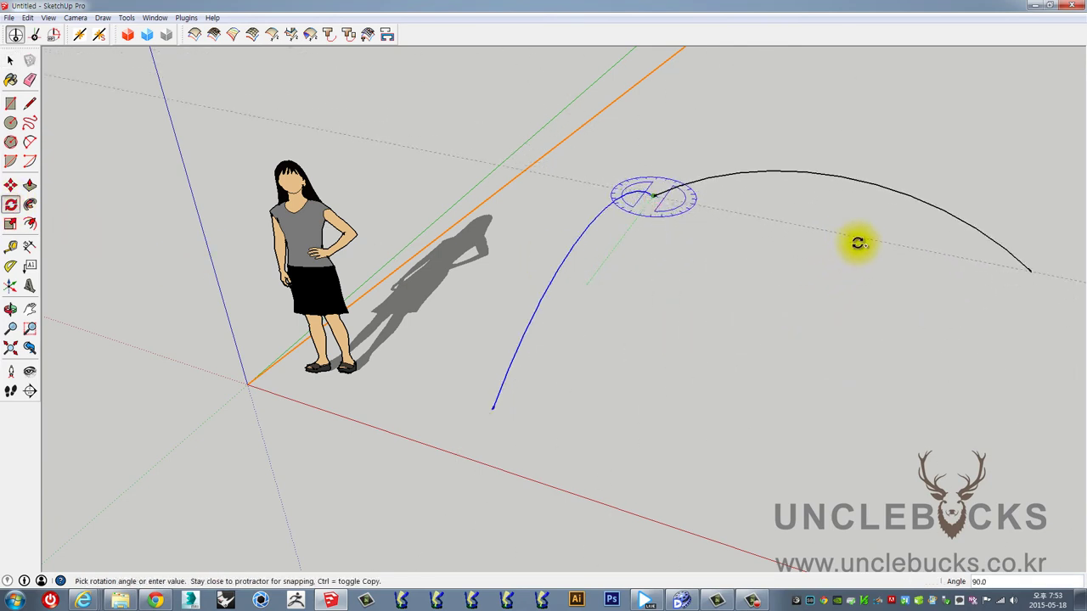
left_click(861, 241)
middle_click_drag(704, 317, 570, 371)
key("space")
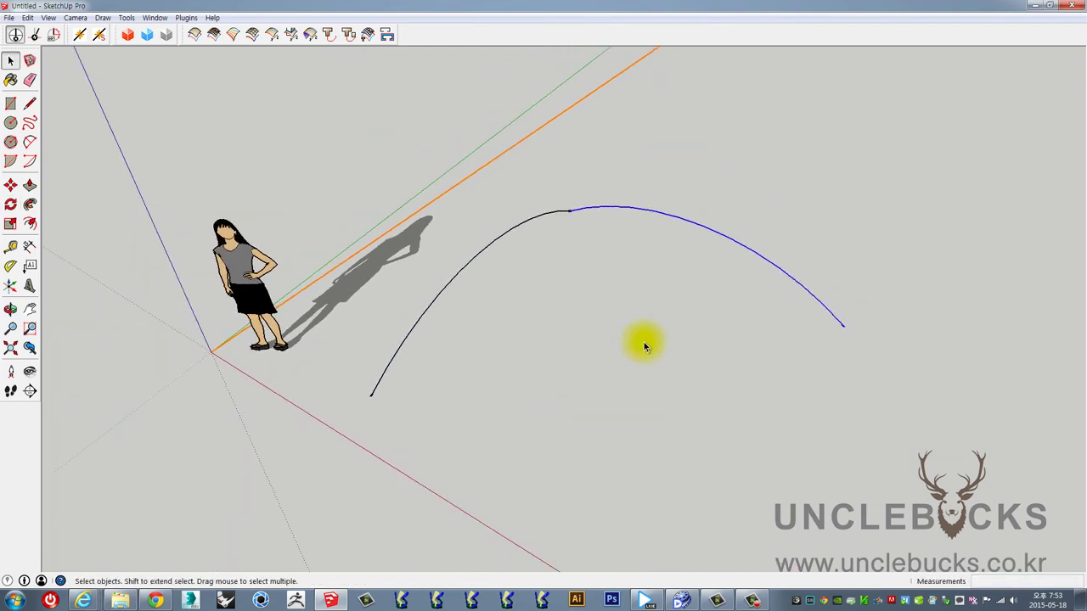
Step: Move the left arc so its endpoint meets the other arc's end
middle_click_drag(495, 272, 714, 247)
mouse_move(463, 340)
middle_mouse_down()
mouse_move(566, 334)
mouse_move(640, 365)
middle_mouse_up()
left_click_drag(578, 367, 437, 286)
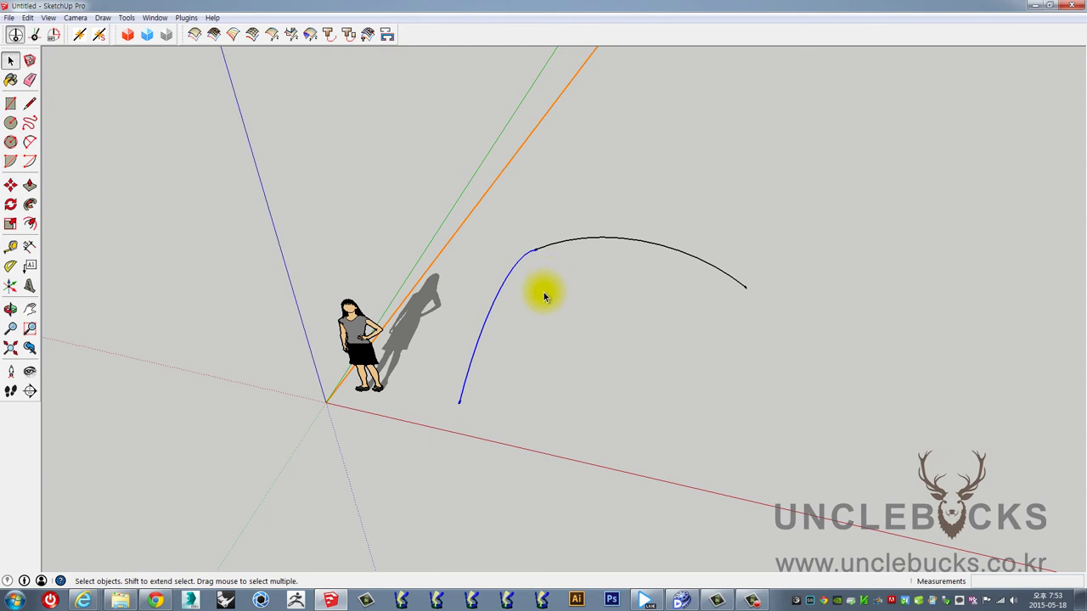
key("m")
left_click(535, 252)
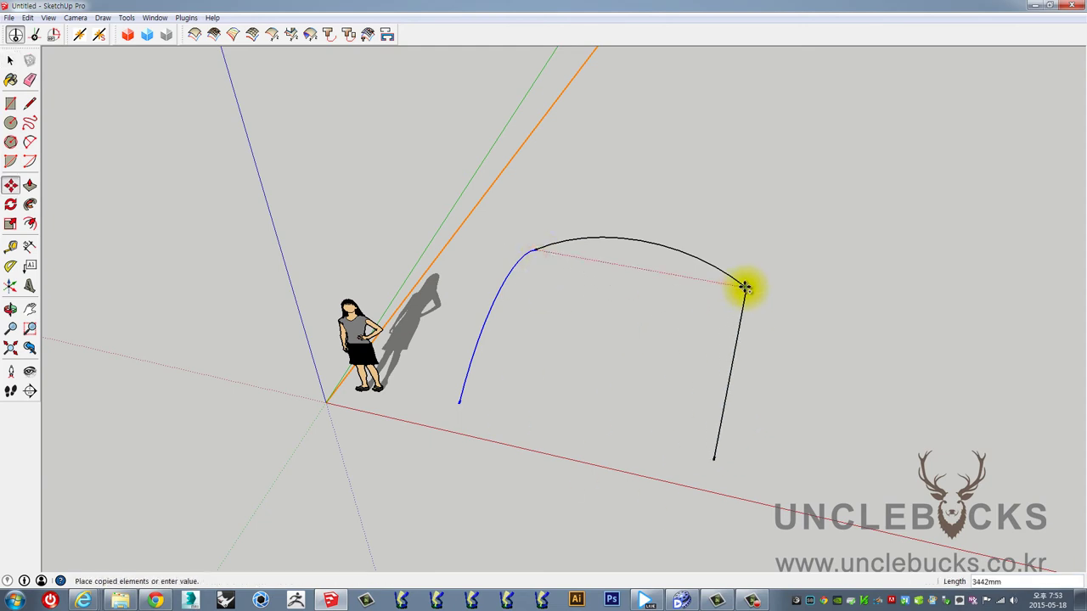
left_click(745, 286)
key("space")
Step: Copy the upper arc onto the left arc's free end to close the four-arc frame
middle_click_drag(767, 340, 711, 268)
left_click(711, 269)
middle_click_drag(650, 284, 660, 260)
key("m")
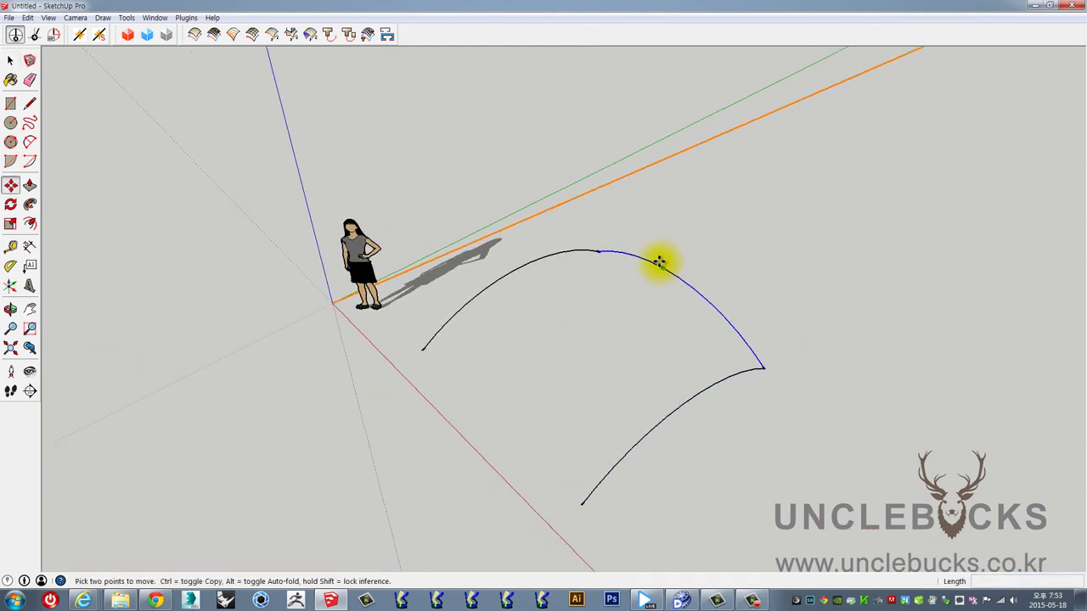
left_click(600, 252, "ctrl")
left_click(425, 351)
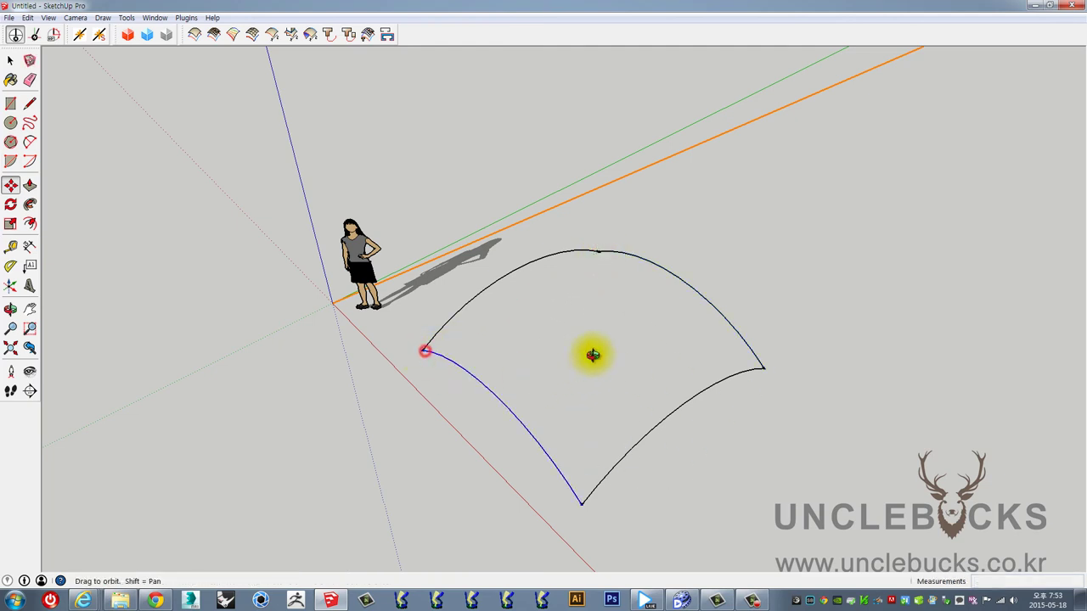
key("space")
mouse_move(589, 357)
middle_mouse_down()
mouse_move(801, 271)
mouse_move(547, 371)
mouse_move(565, 424)
mouse_move(626, 368)
mouse_move(497, 321)
middle_mouse_up()
key("space")
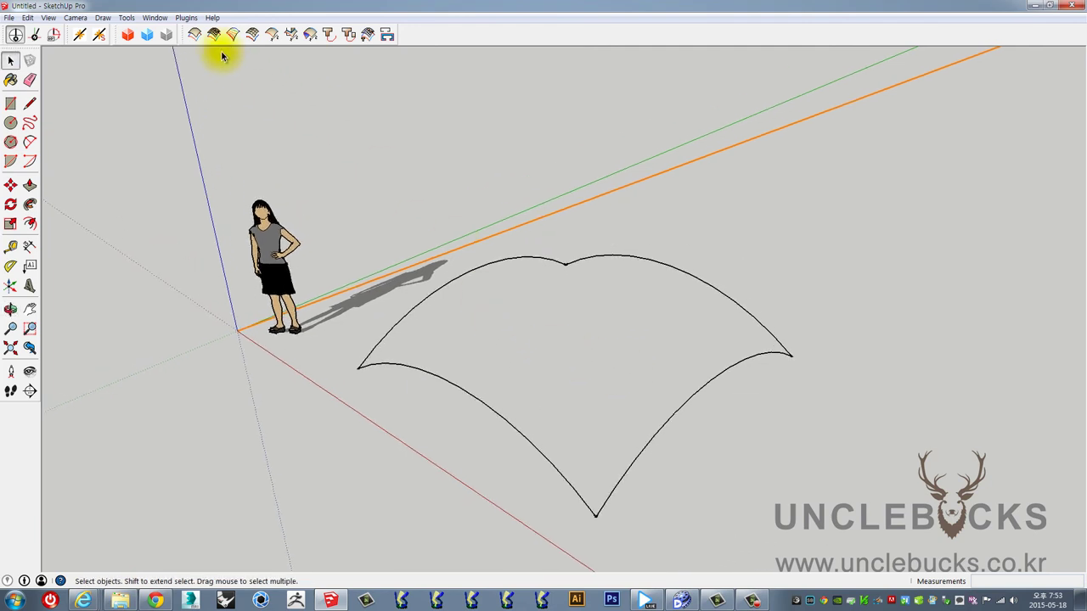
Step: Run Extrude Edges by Rails on the frame, picking the upper-left, lower-right and last arcs
left_click(196, 36)
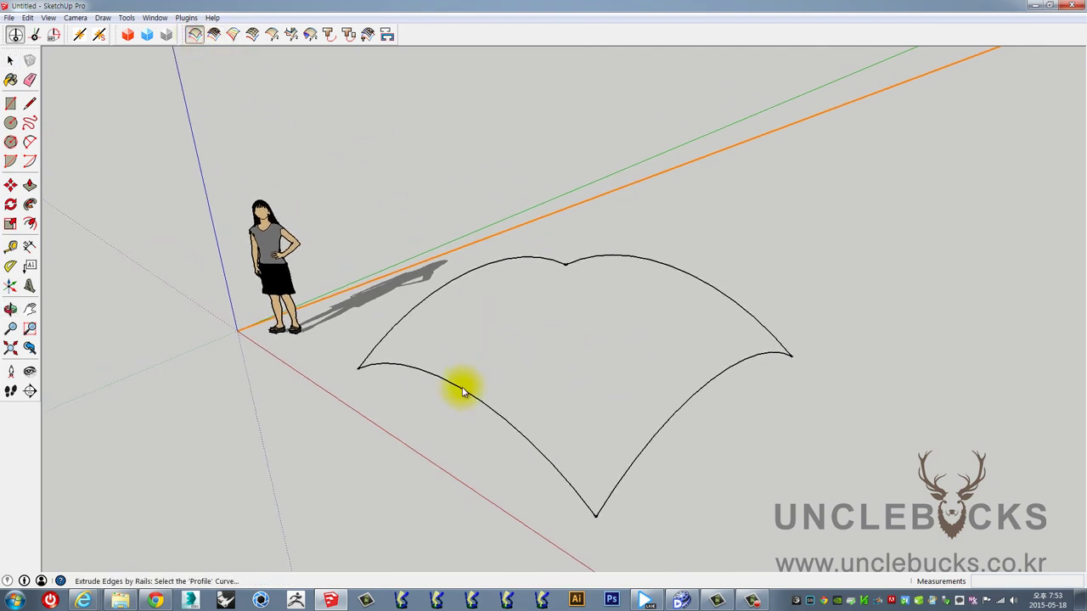
left_click(450, 286)
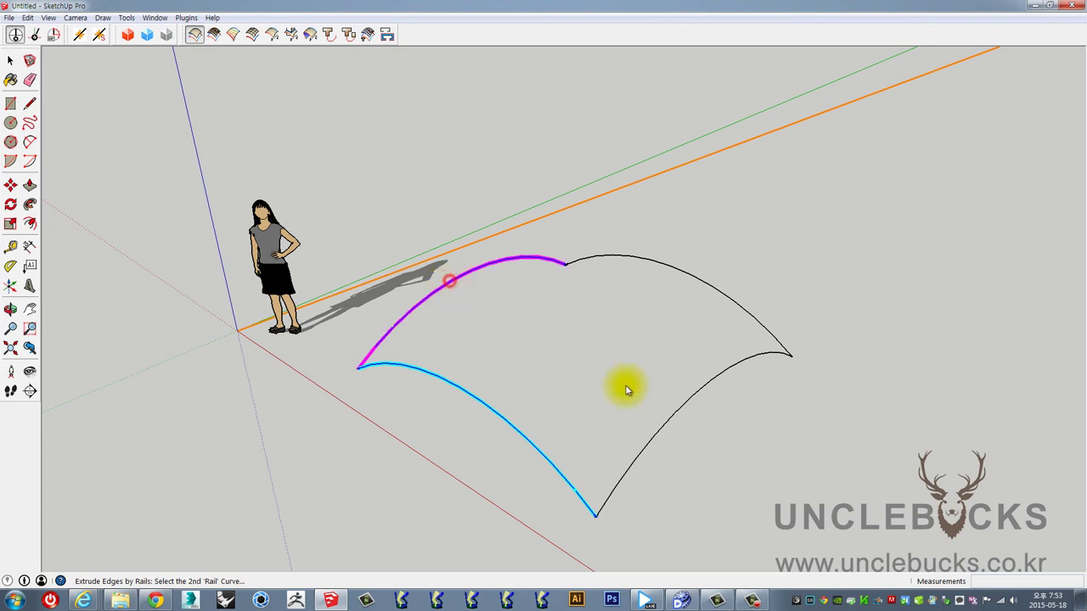
left_click(655, 433)
left_click(676, 272)
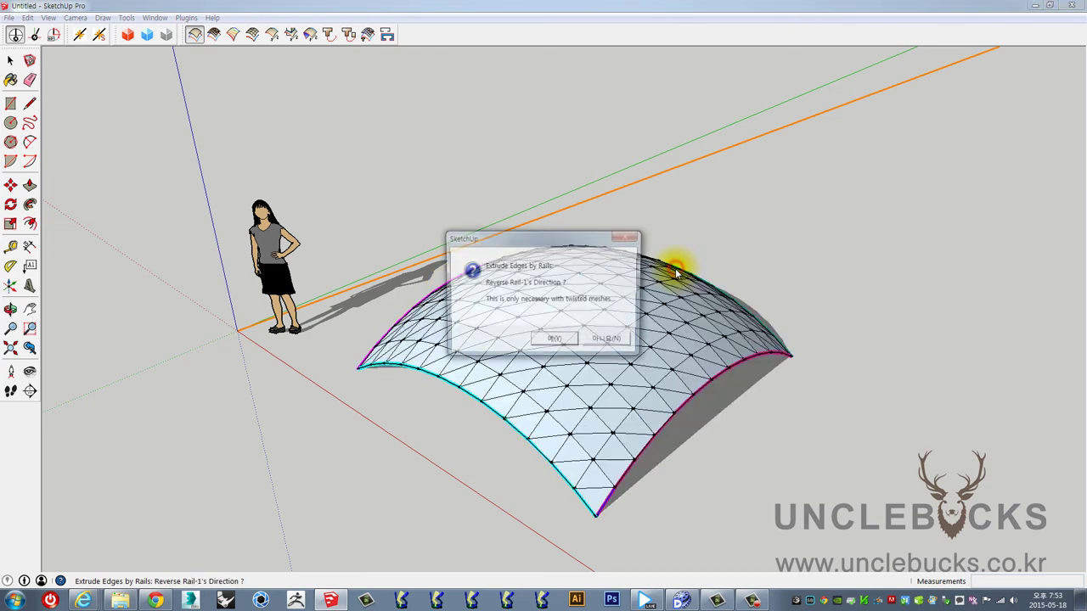
left_click_drag(556, 241, 795, 62)
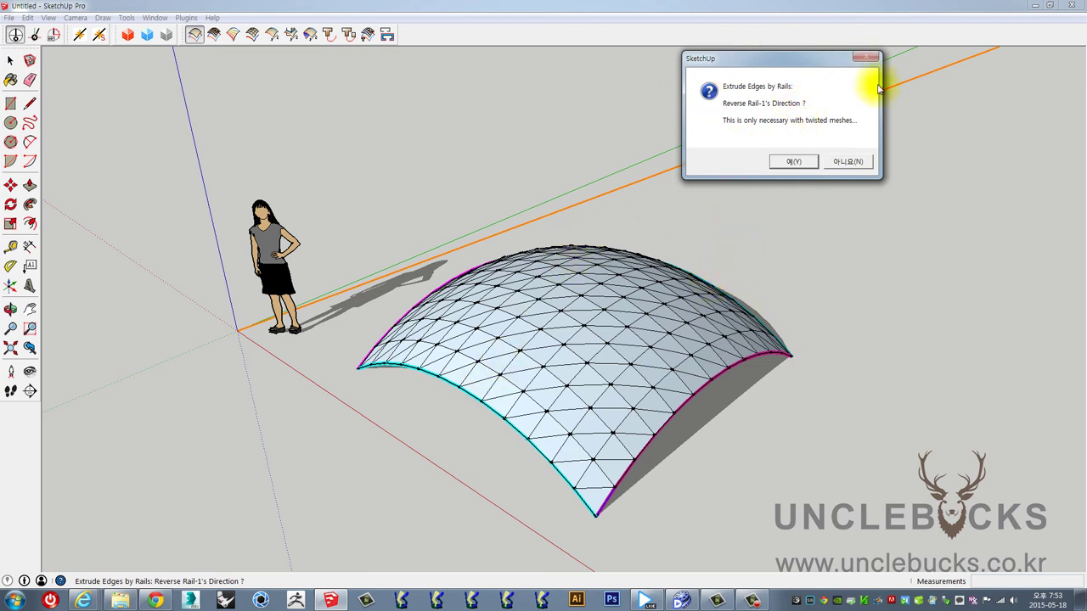
Step: Keep rail 1's direction, reverse the faces, convert to quad faces, and keep the original curves
left_click(856, 164)
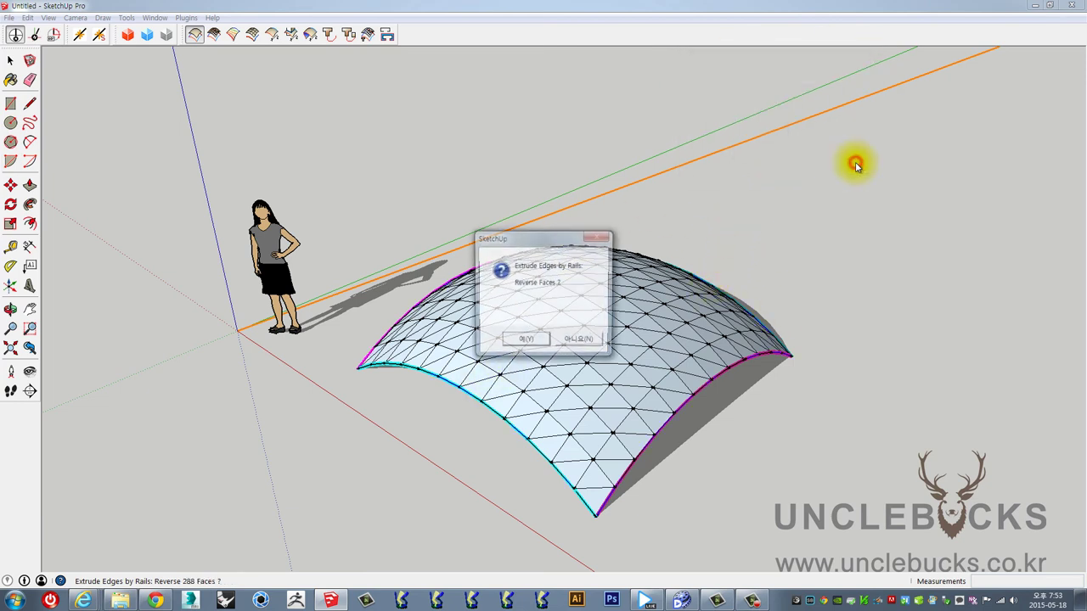
left_click(527, 341)
left_click_drag(536, 243, 758, 78)
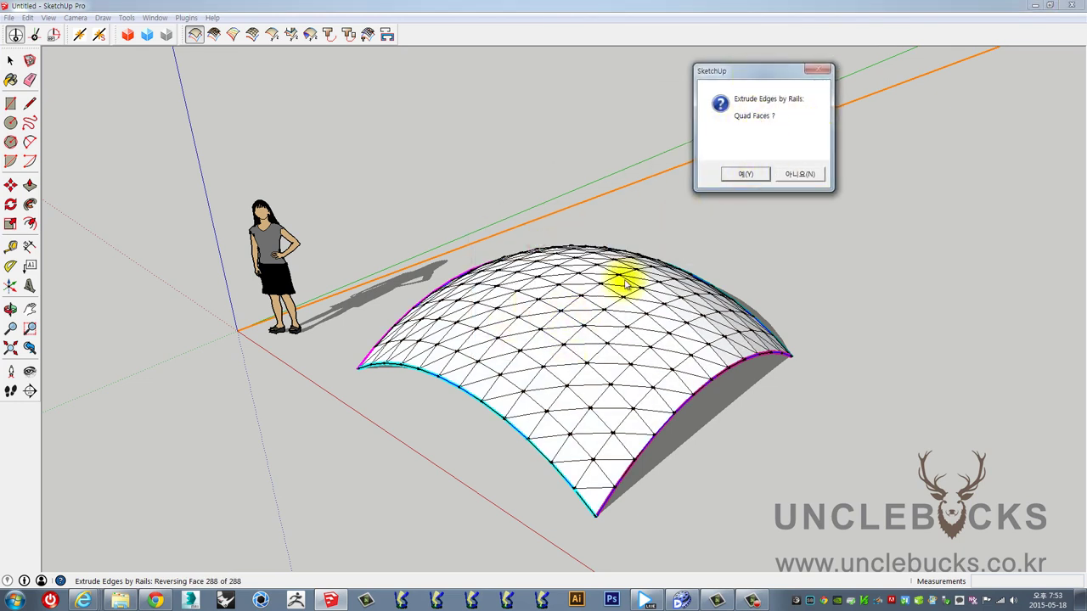
left_click(748, 174)
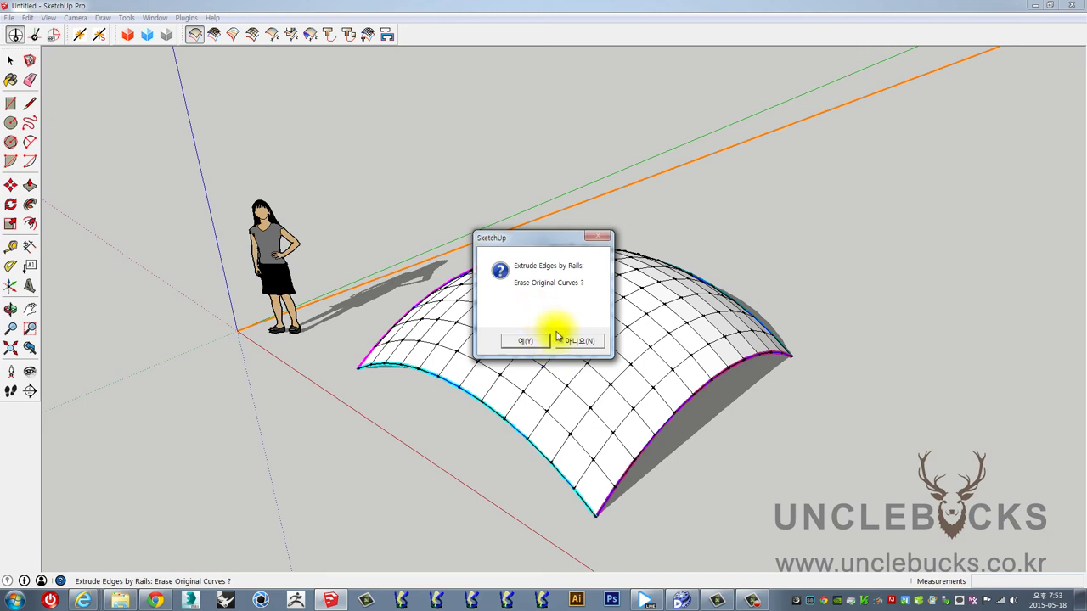
left_click_drag(551, 243, 691, 169)
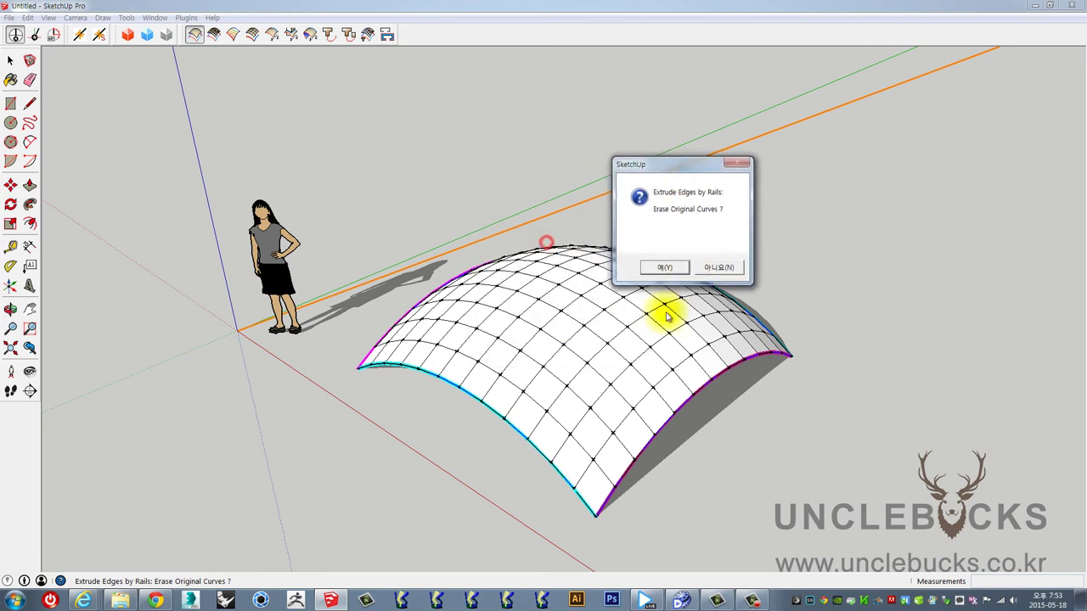
left_click(722, 267)
Step: Move the gridded surface to the right, beside its outline curves
mouse_move(722, 267)
middle_mouse_down()
mouse_move(640, 346)
mouse_move(644, 315)
mouse_move(522, 255)
middle_mouse_up()
left_click(644, 316)
scroll(662, 316, "down", 3)
key("m")
left_click(461, 146)
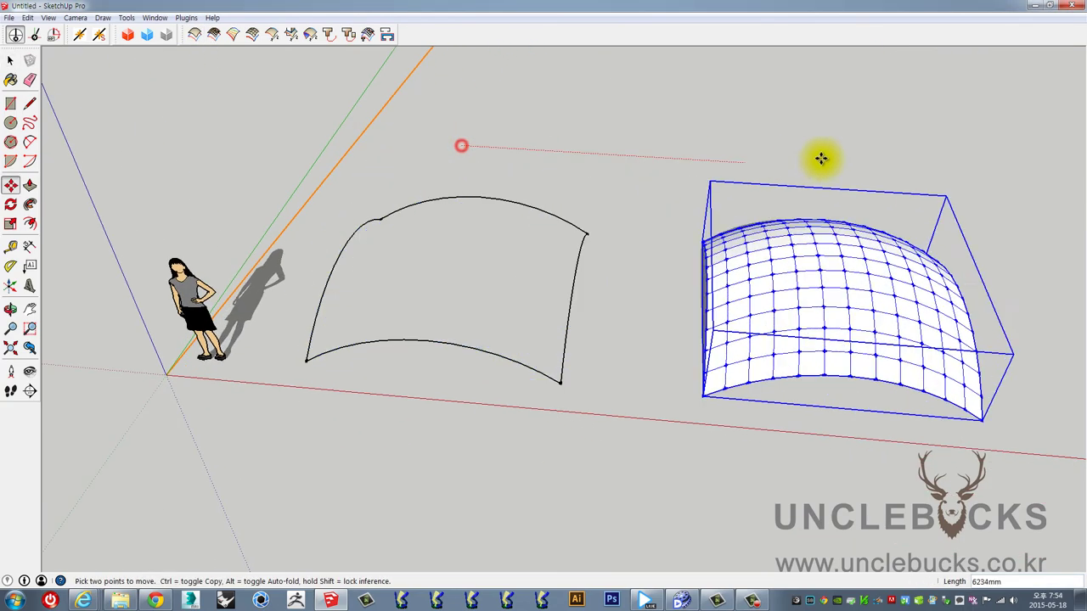
left_click(660, 167)
mouse_move(684, 206)
middle_mouse_down()
mouse_move(592, 257)
mouse_move(459, 252)
mouse_move(563, 246)
middle_mouse_up()
key("space")
left_click(577, 173)
mouse_move(578, 172)
middle_mouse_down()
mouse_move(568, 180)
mouse_move(597, 181)
middle_mouse_up()
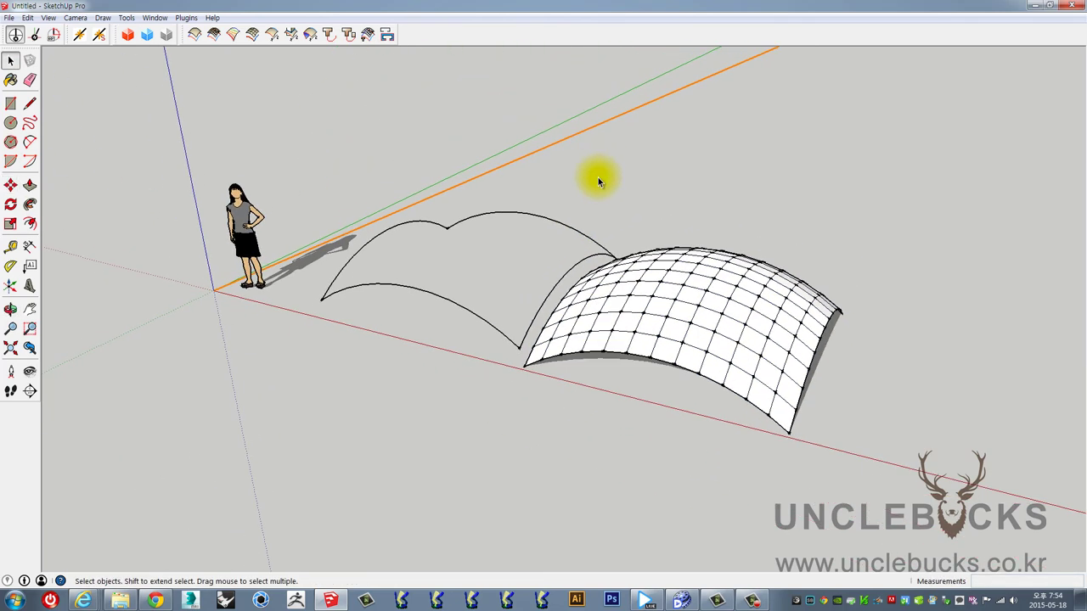
Step: Open the SketchUcation Plugin Store and bring the sketchUcation website in Internet Explorer forward
left_click(126, 35)
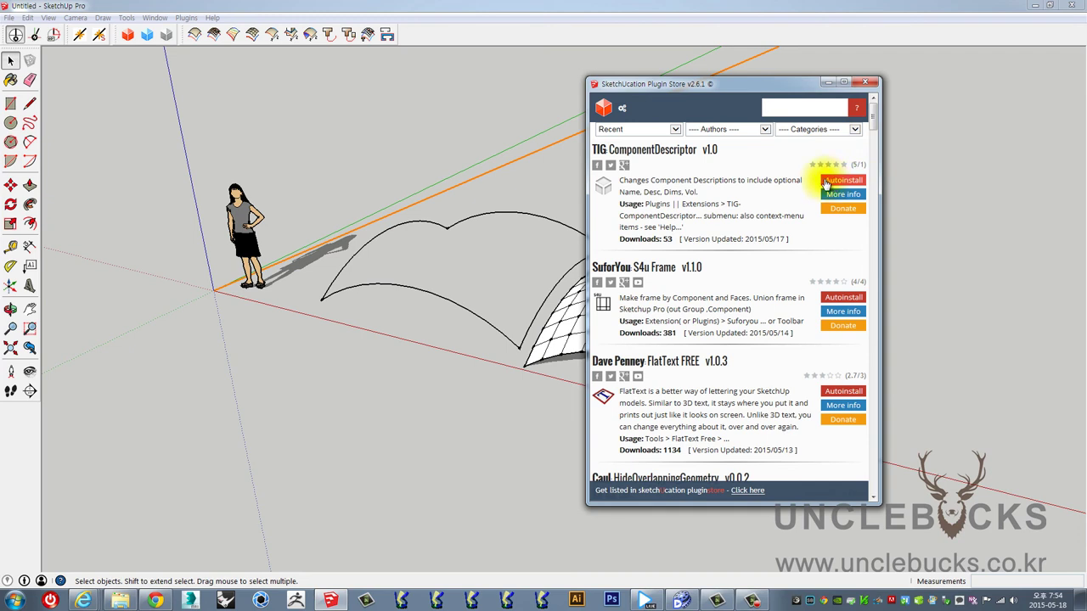
left_click(315, 479)
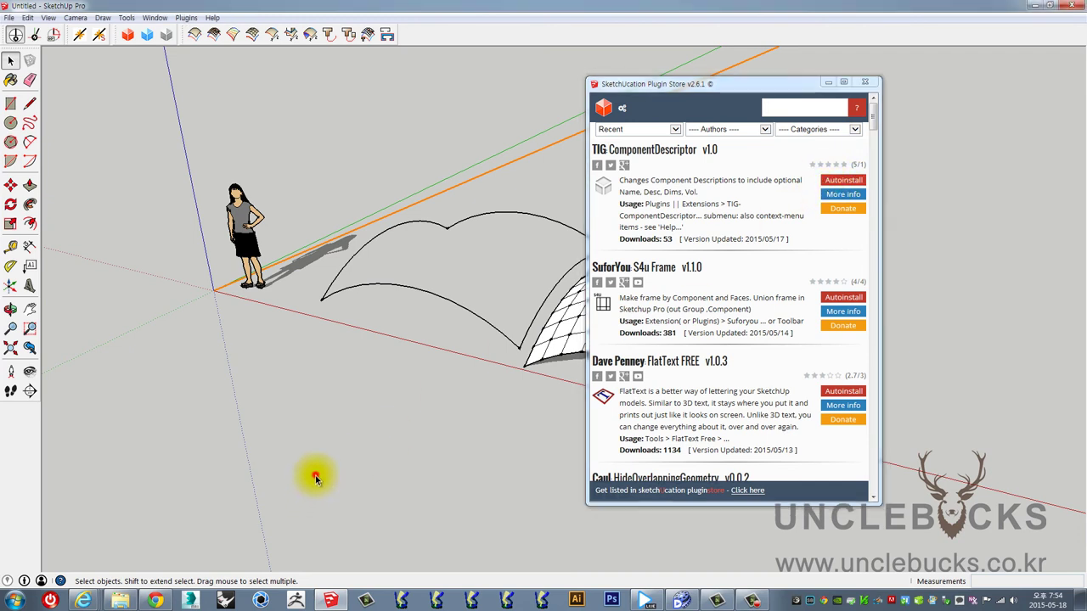
left_click(83, 600)
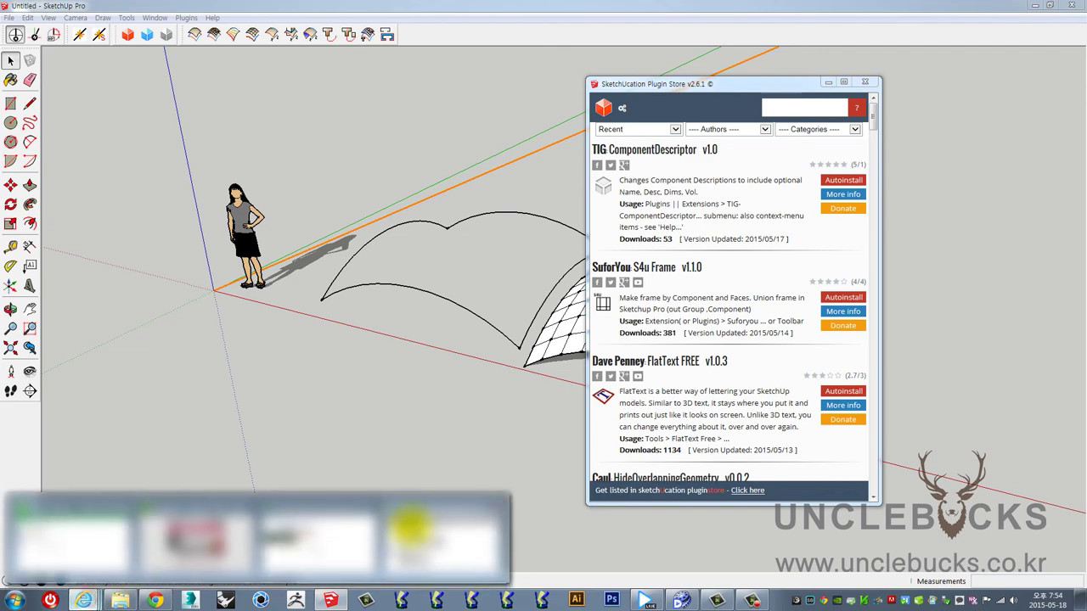
left_click(159, 216)
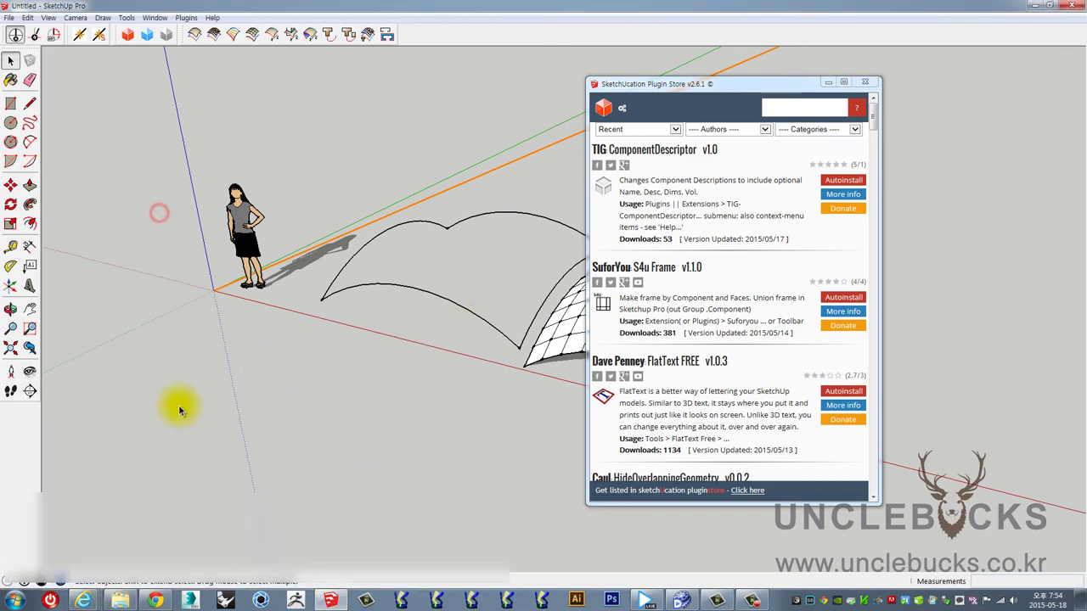
left_click(158, 543)
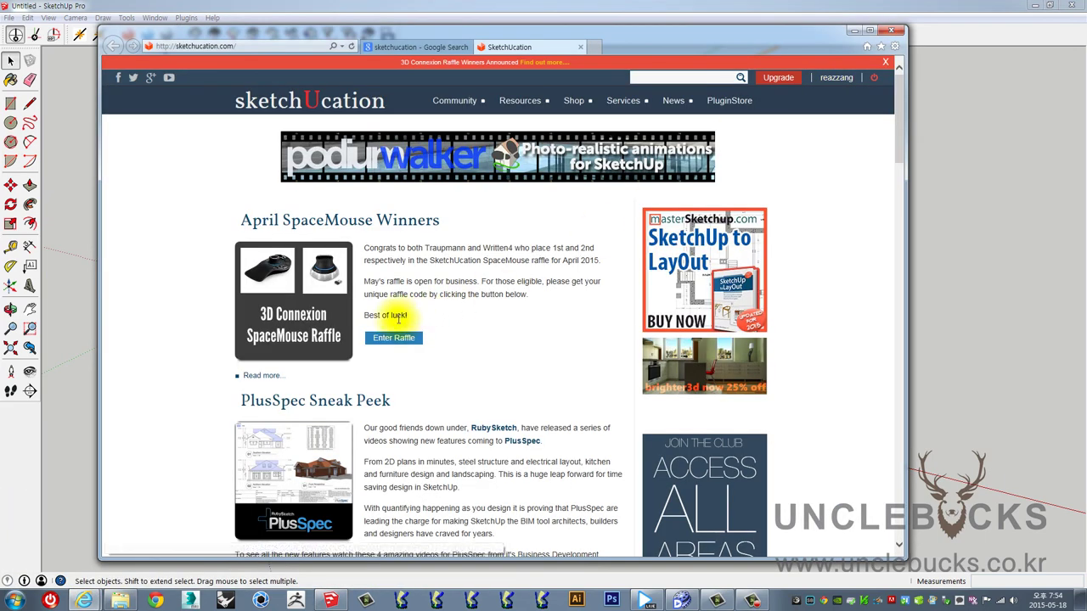
Step: Open sketchUcation's PluginStore and search for 'mirror'
left_click(735, 111)
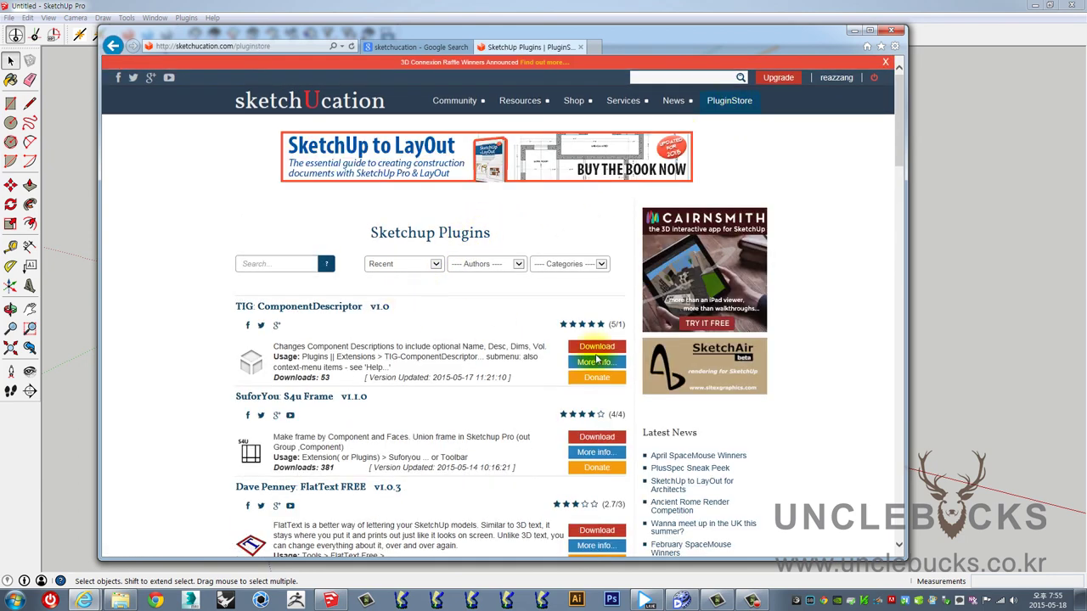
scroll(599, 353, "down", 3)
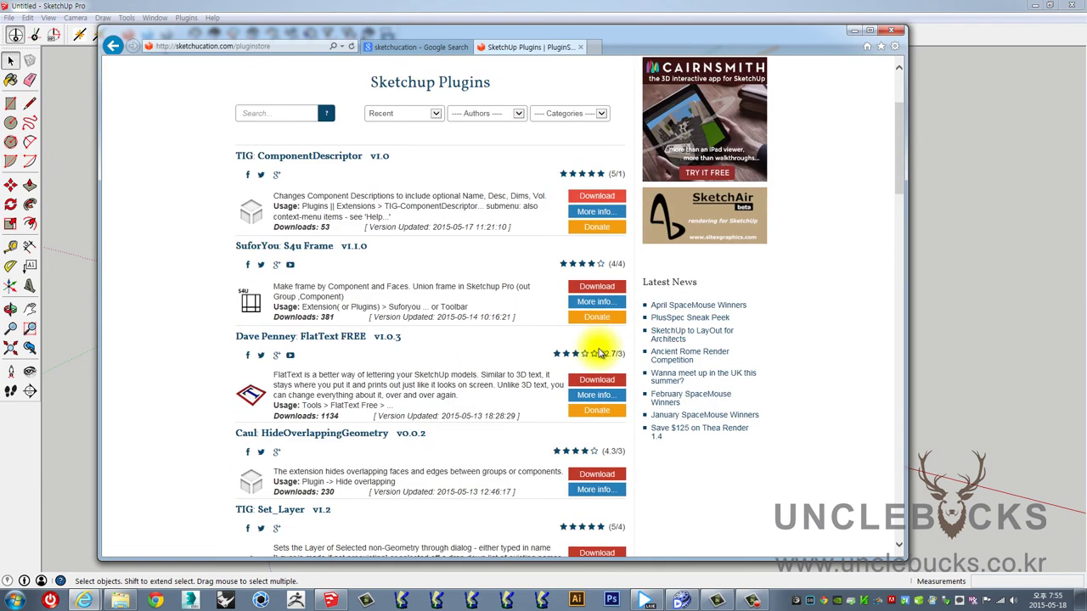
scroll(597, 355, "down", 3)
scroll(591, 355, "up", 3)
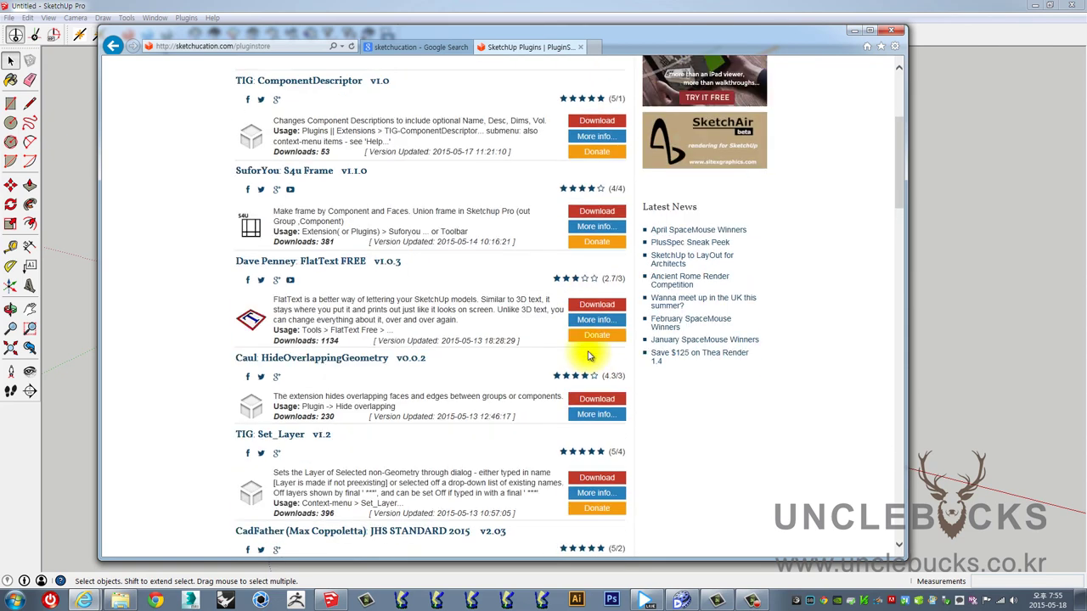
scroll(583, 346, "up", 3)
type("mirror")
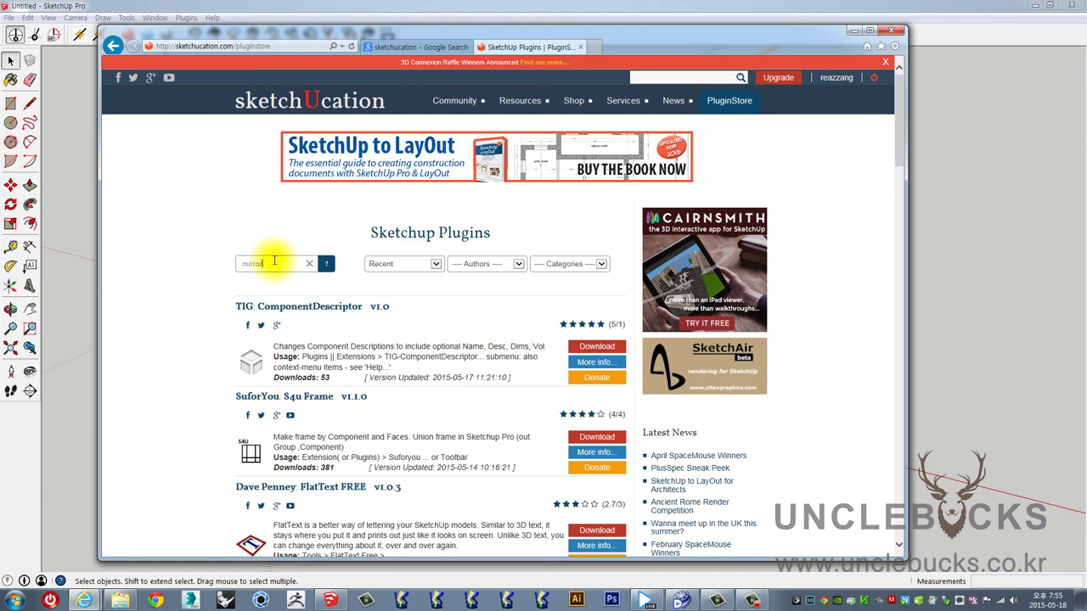
key("Return")
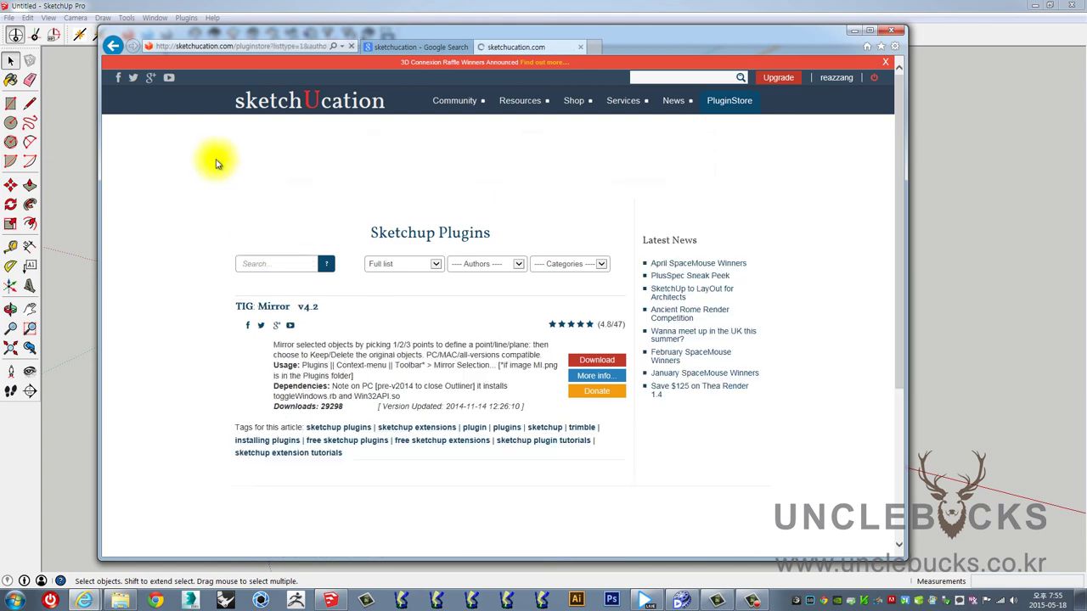
scroll(581, 399, "down", 1)
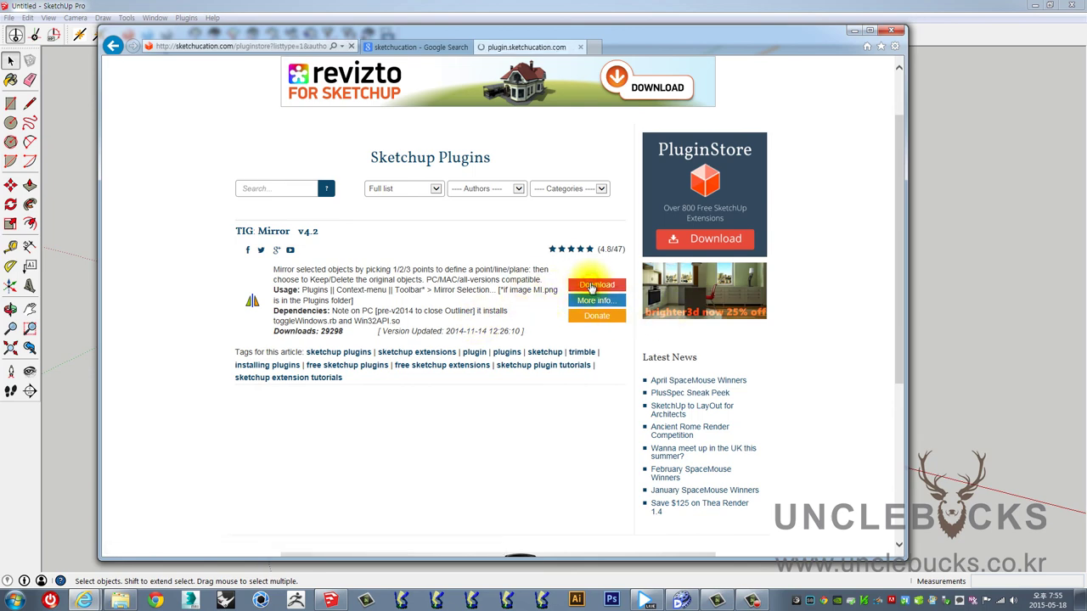
Step: Download TIG Mirror as Mirror_v4.2.rbz to the Desktop and return to SketchUp
left_click(591, 286)
left_click(702, 544)
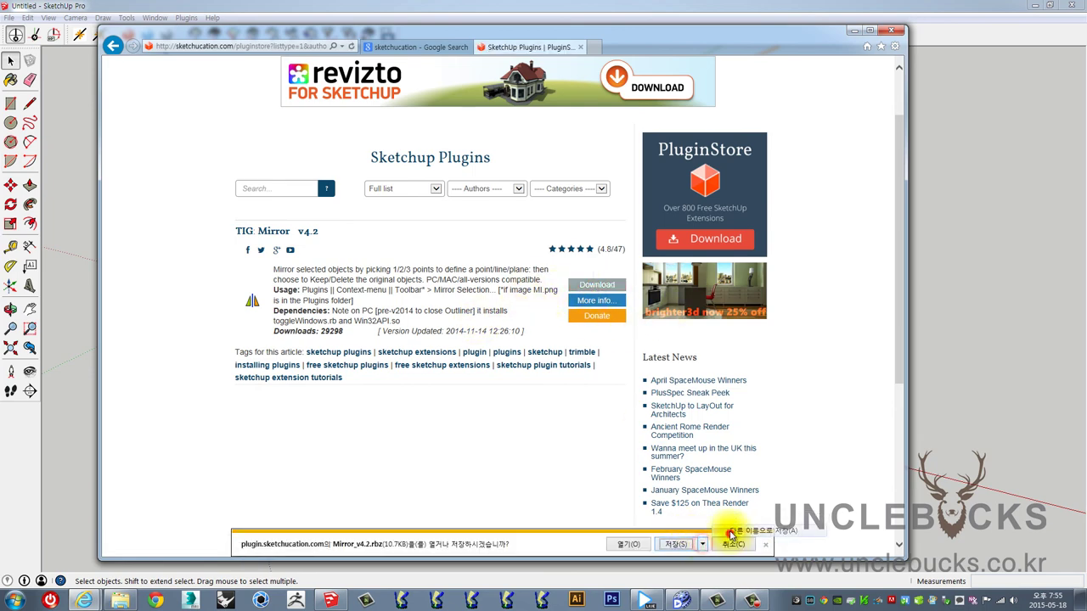
left_click(732, 531)
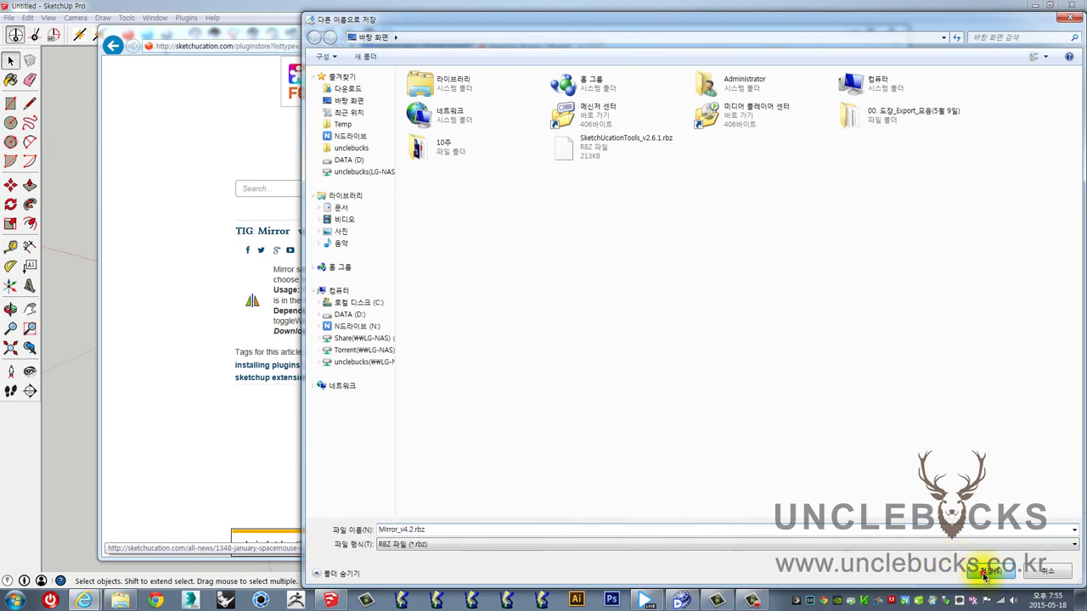
left_click(987, 572)
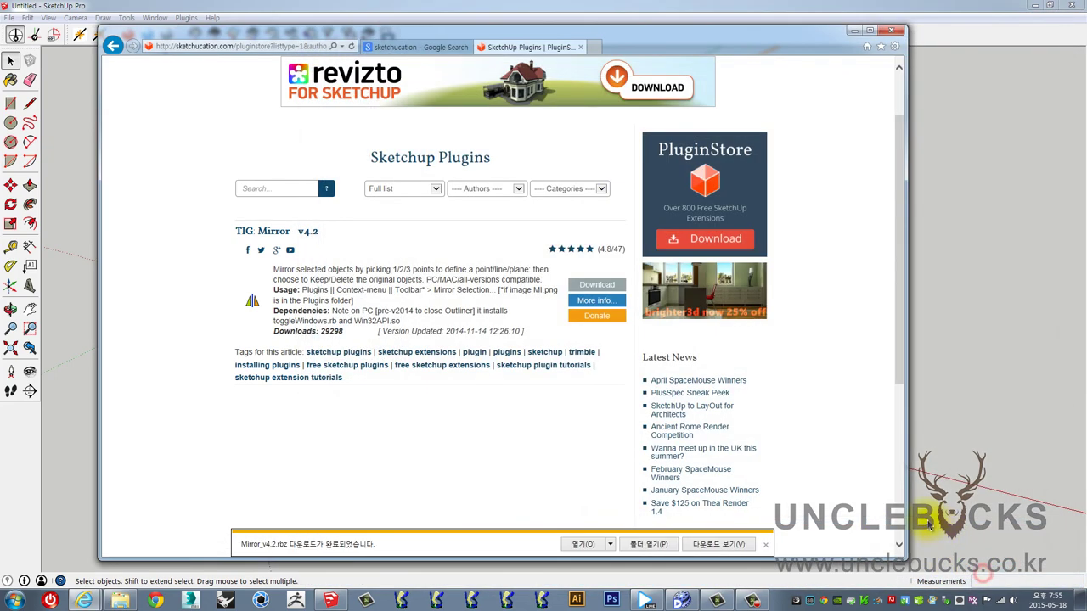
left_click(85, 230)
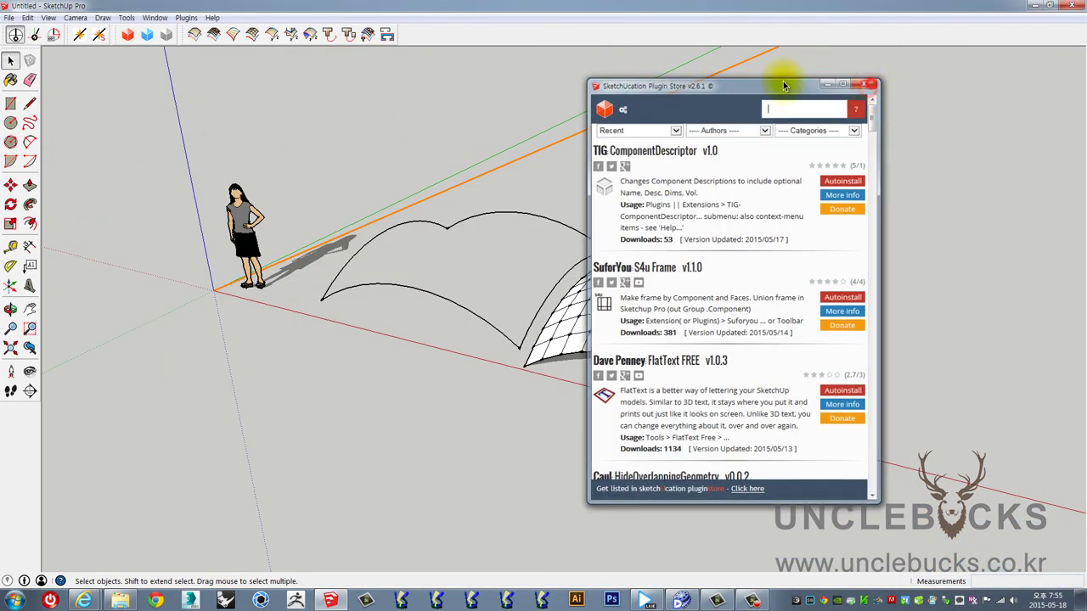
Step: Close the Plugin Store and install Mirror_v4.2.rbz through Preferences > Extensions
left_click(865, 81)
left_click(154, 18)
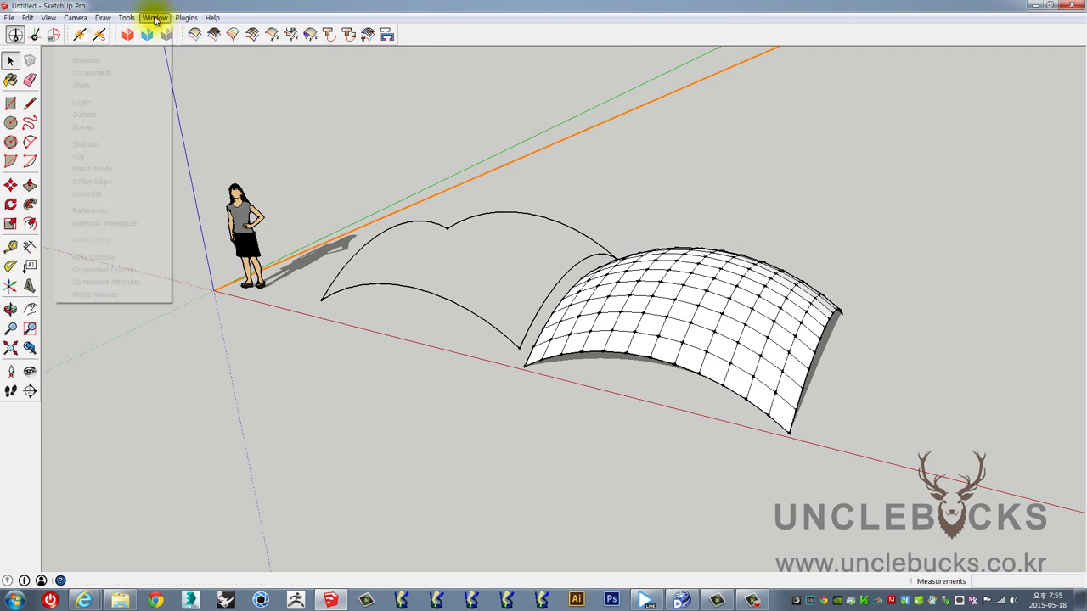
left_click(86, 211)
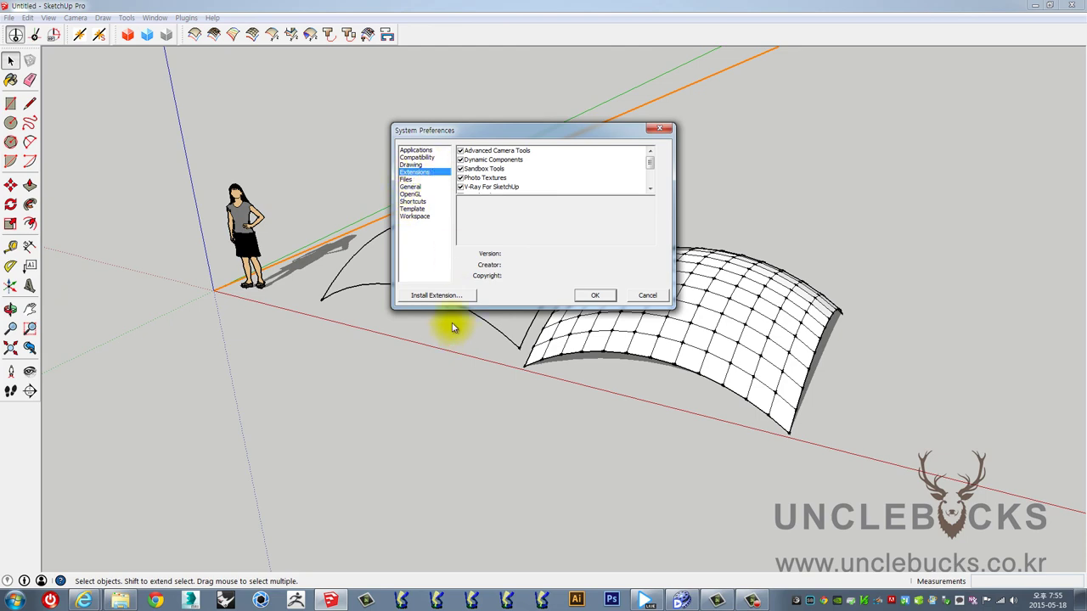
left_click(437, 296)
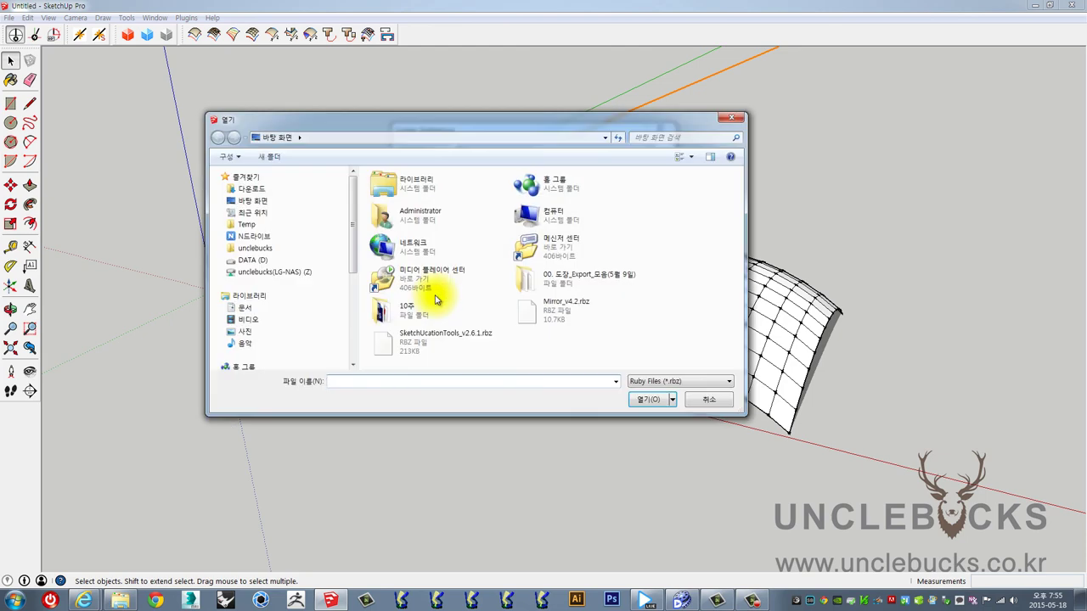
left_click(553, 313)
left_click(651, 400)
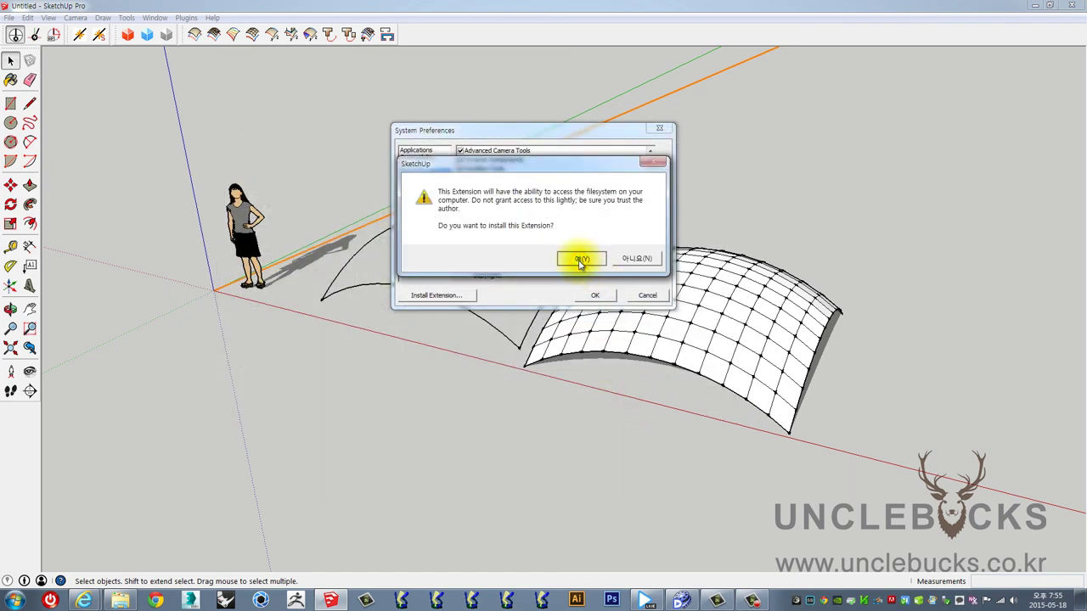
left_click(580, 259)
left_click(627, 252)
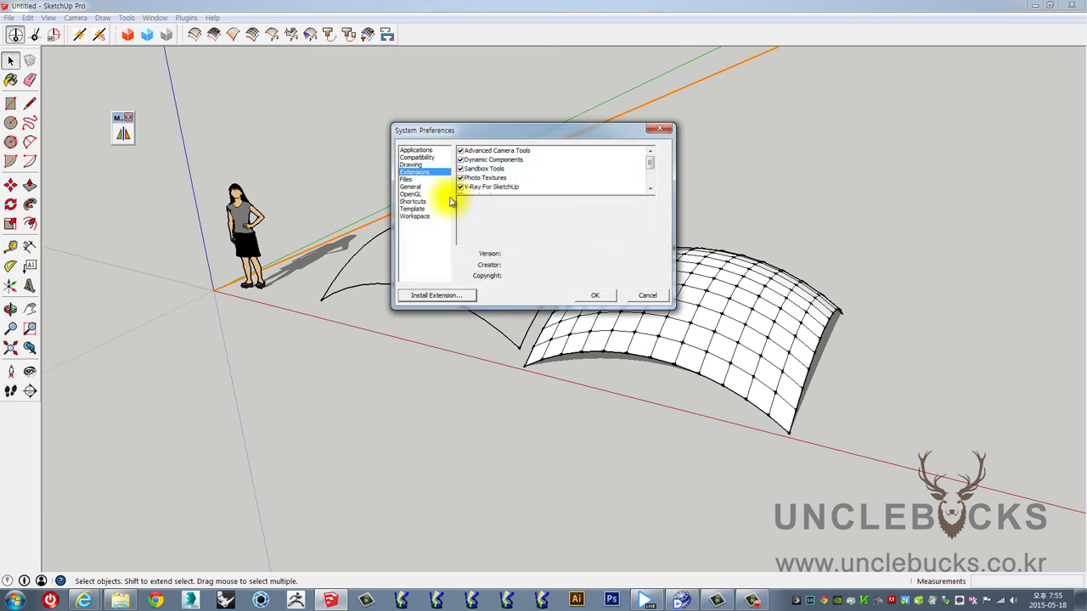
Step: Dock the Mirror toolbar with the others, confirm Preferences, and check it in the toolbar list
left_click_drag(118, 117, 408, 34)
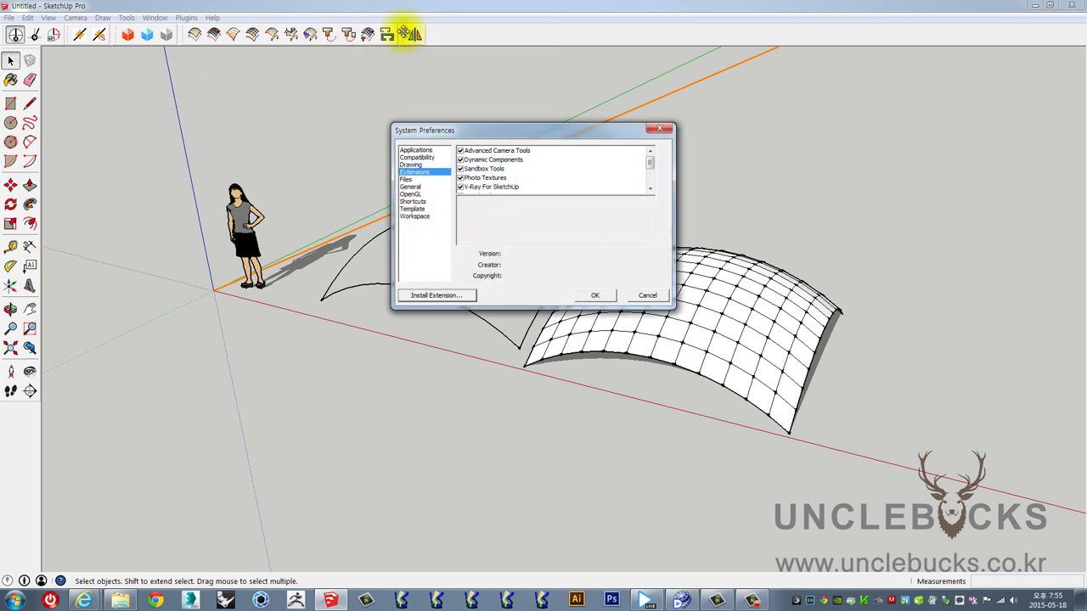
left_click(595, 295)
right_click(447, 36)
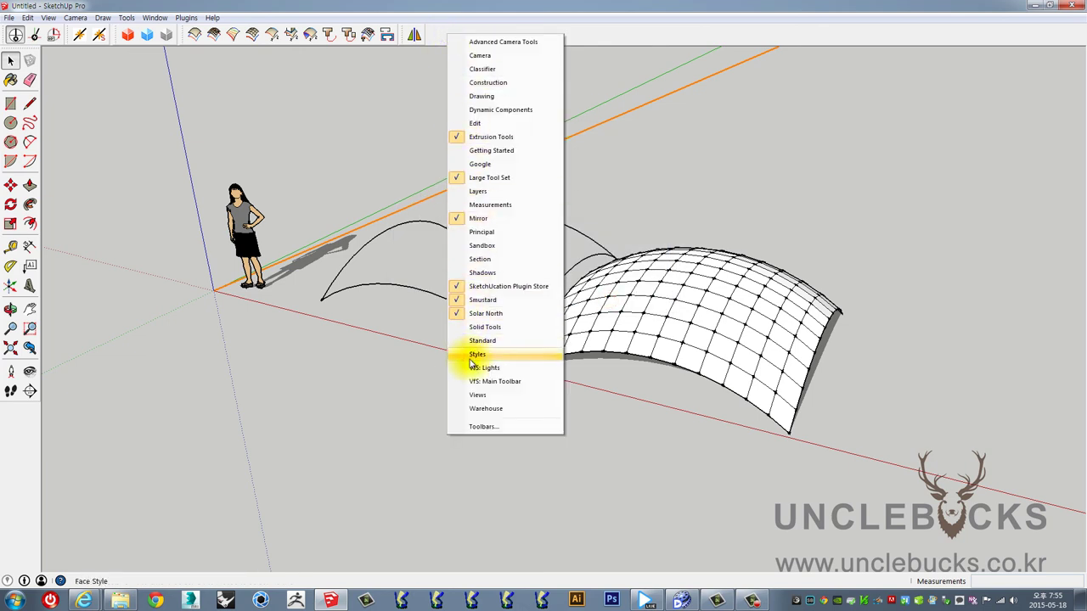
left_click(688, 161)
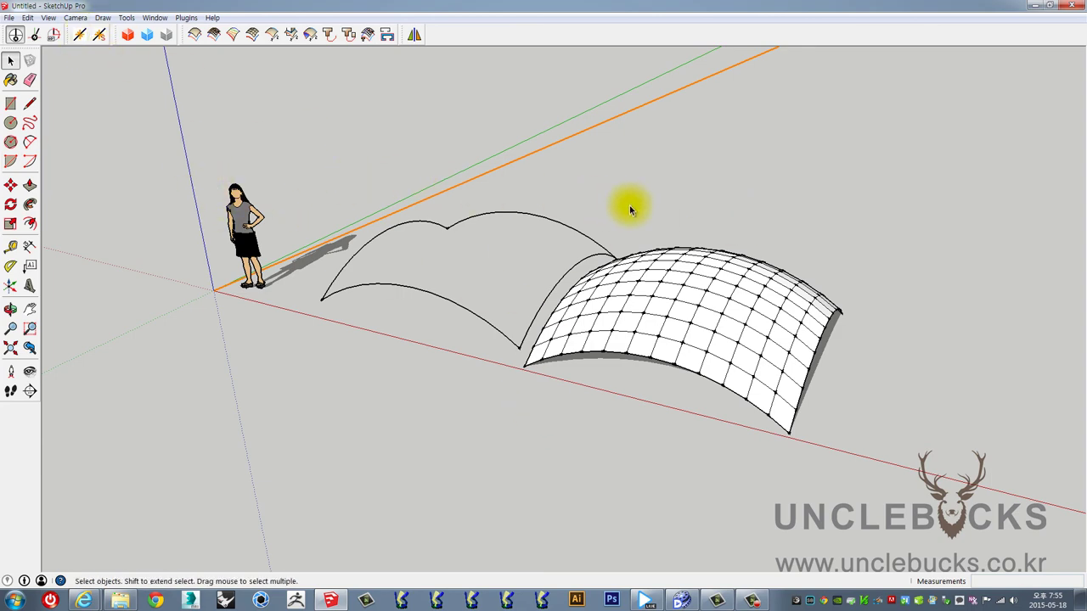
mouse_move(582, 200)
middle_mouse_down()
mouse_move(561, 232)
mouse_move(596, 263)
middle_mouse_up()
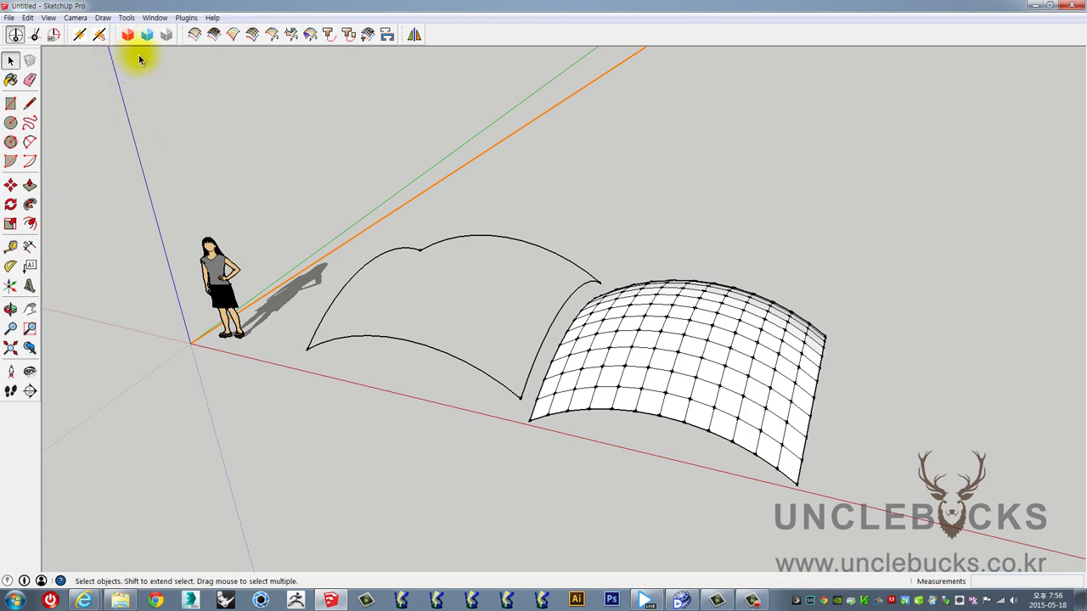
mouse_move(414, 252)
middle_mouse_down()
mouse_move(487, 246)
mouse_move(515, 233)
mouse_move(514, 211)
middle_mouse_up()
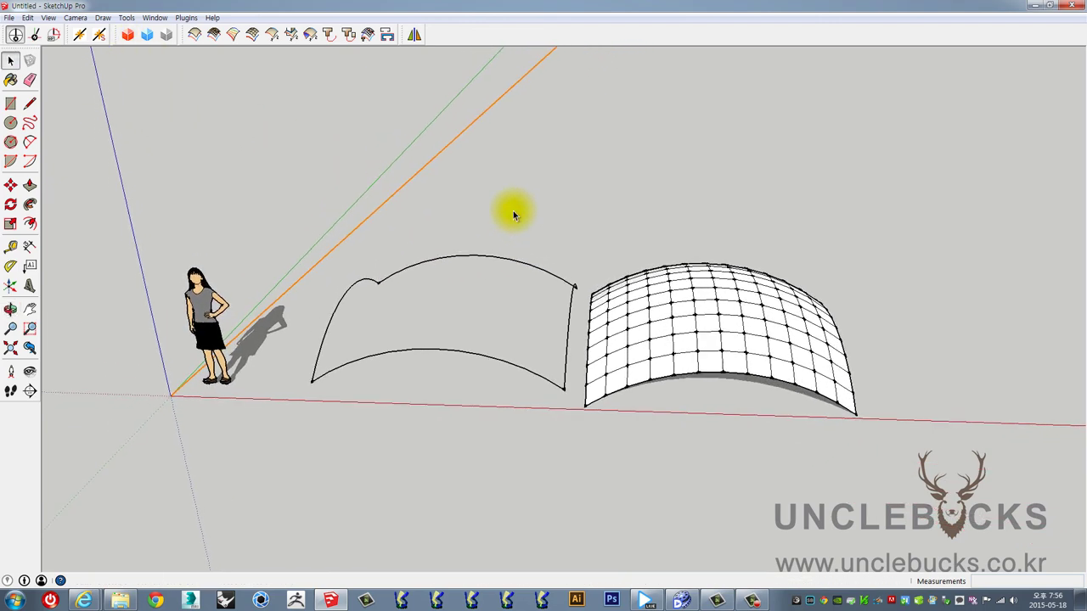
mouse_move(509, 212)
middle_mouse_down()
mouse_move(620, 223)
mouse_move(693, 321)
middle_mouse_up()
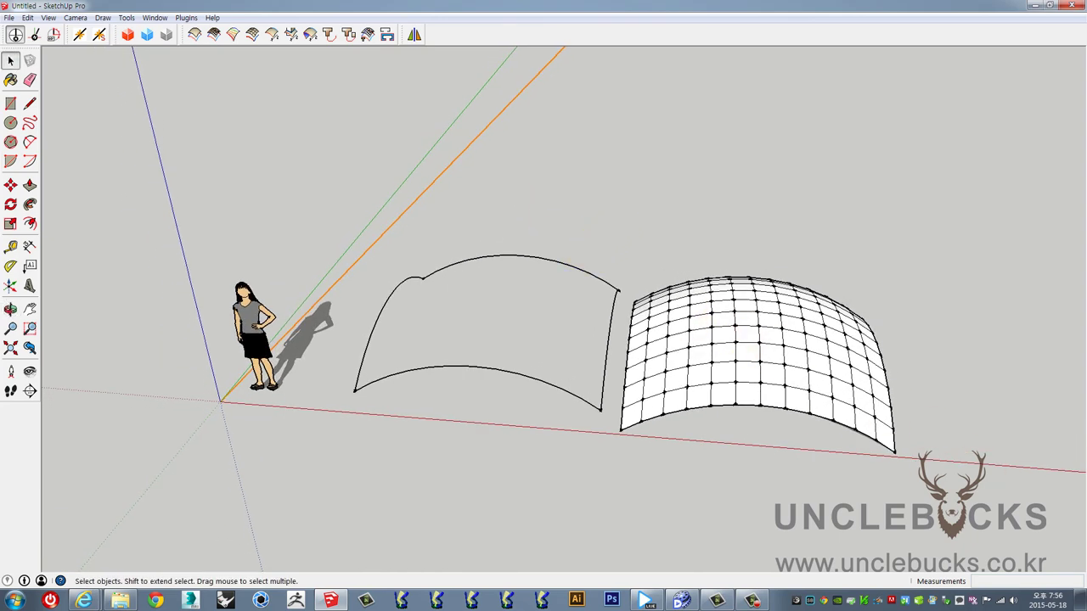